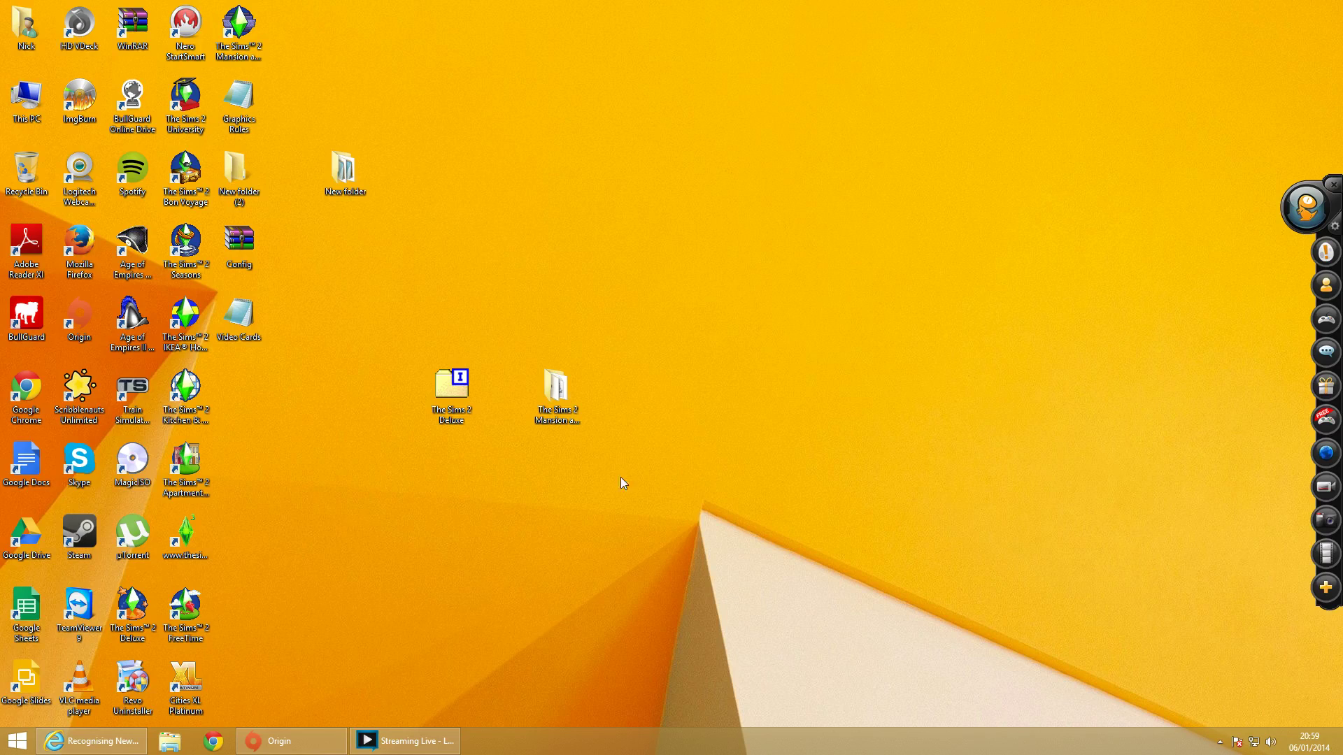
# Step: Browse the Sims2Deluxe disc contents from The Sims 2 Deluxe folder, then close the drive window
pyautogui.moveTo(359, 316); pyautogui.dragTo(498, 459)
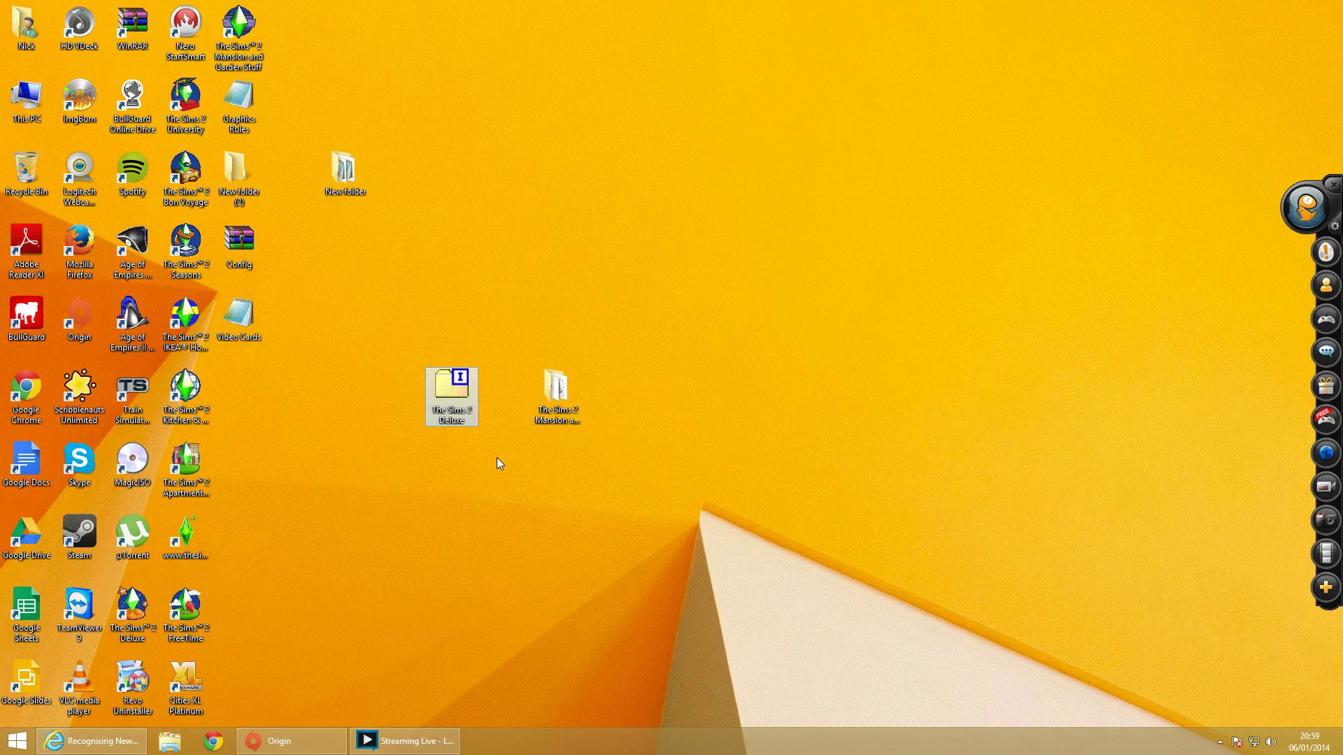
pyautogui.rightClick(448, 389)
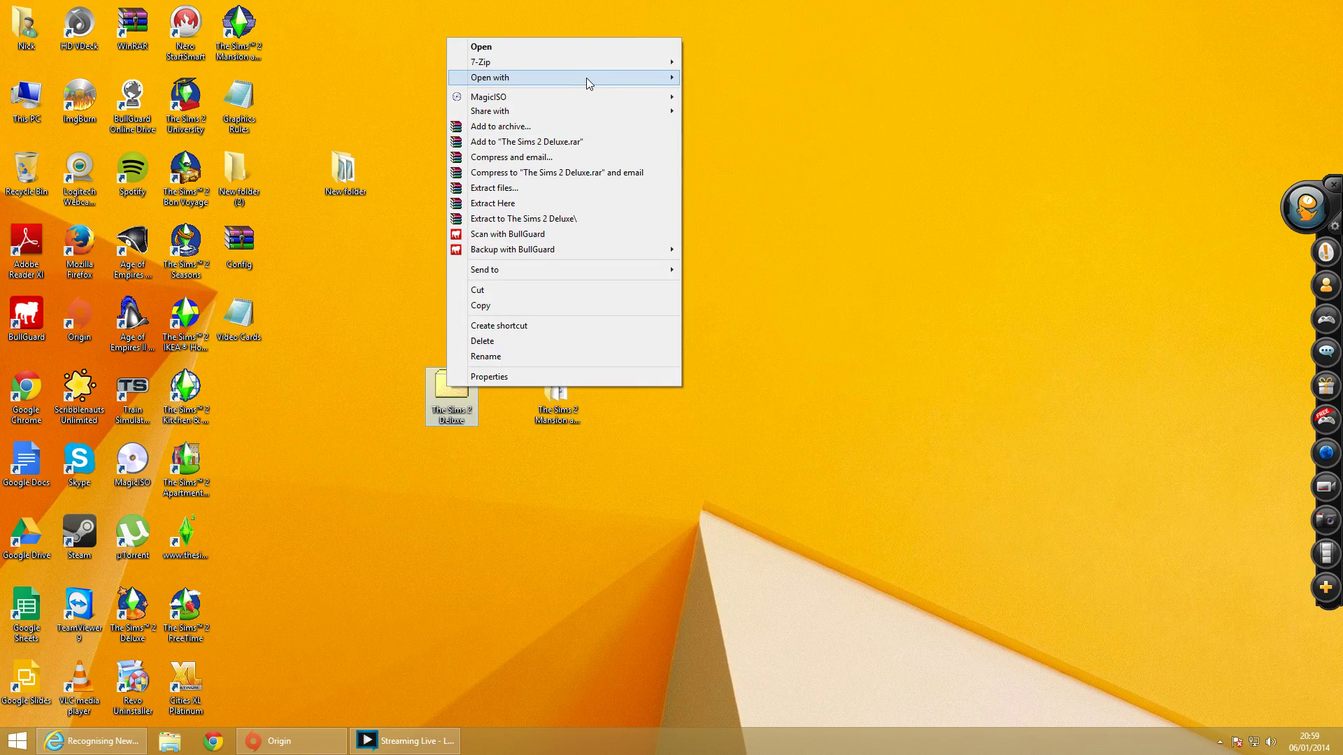
pyautogui.moveTo(588, 64)
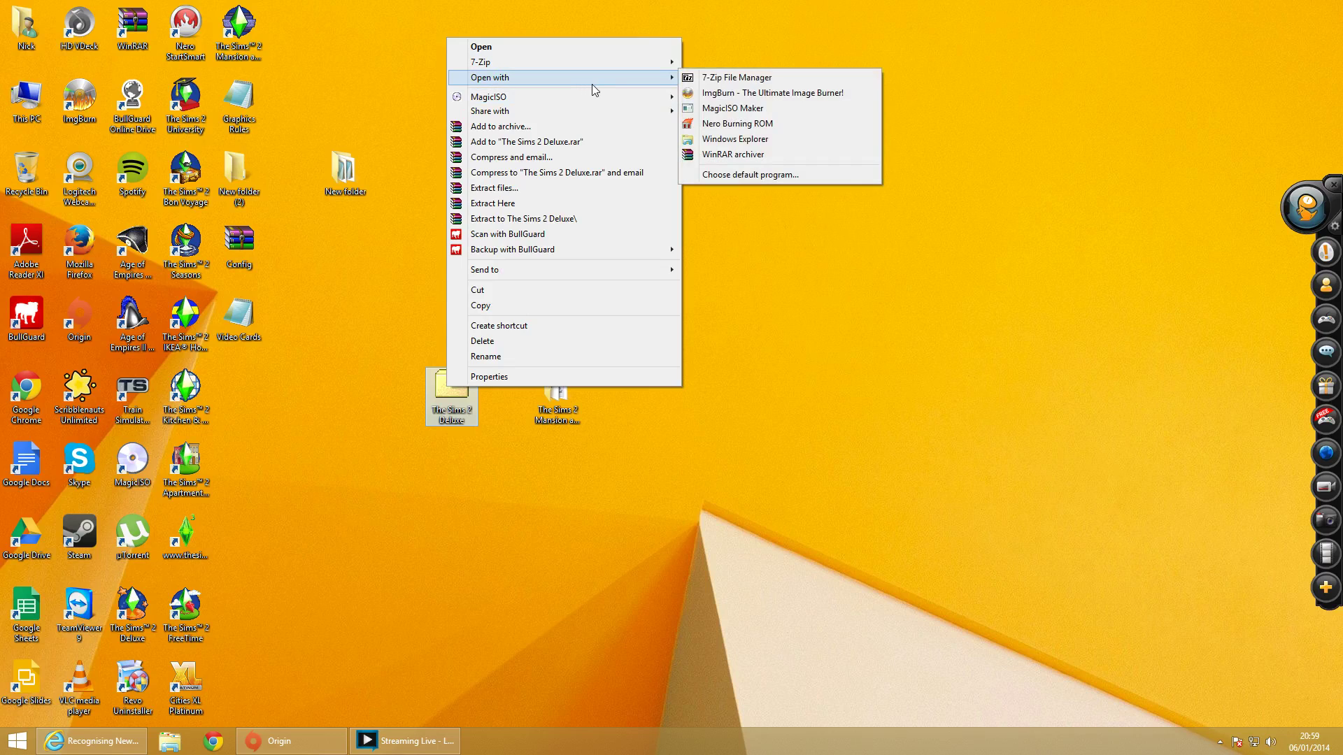
pyautogui.click(750, 142)
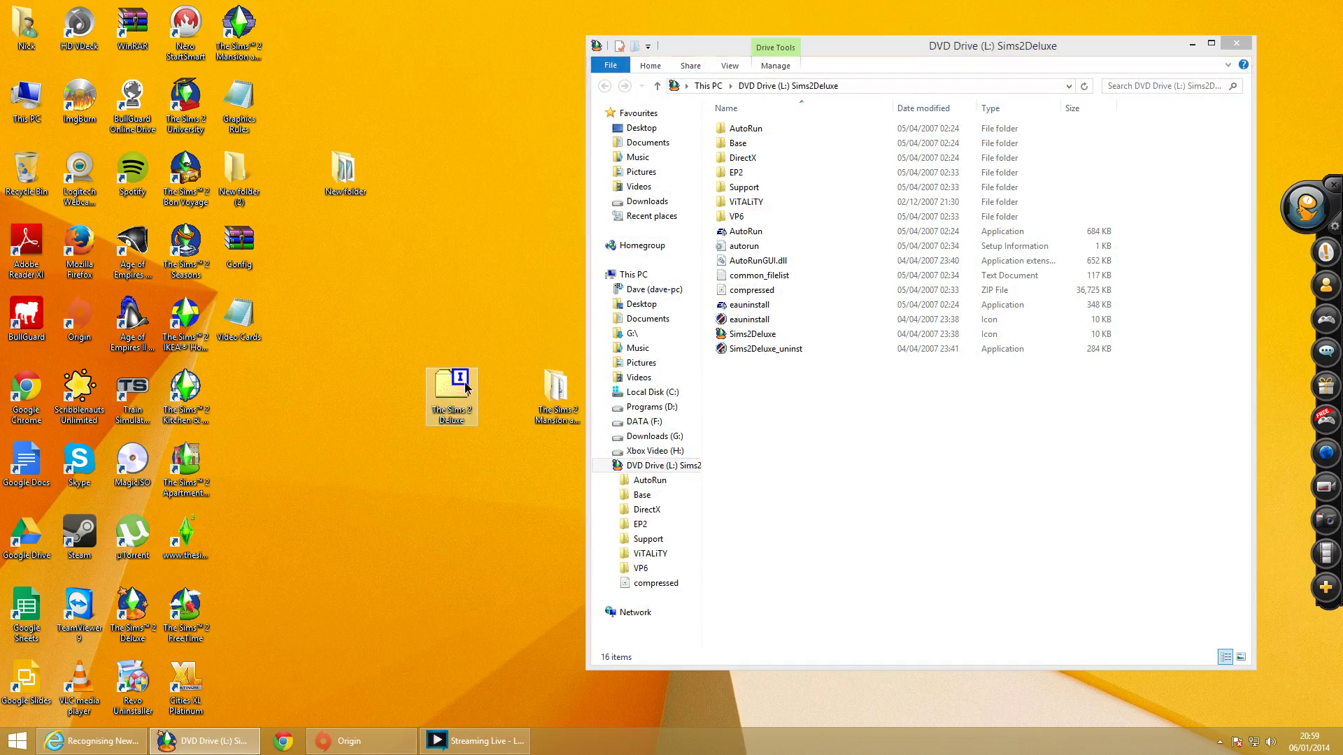
pyautogui.moveTo(436, 385); pyautogui.dragTo(803, 384)
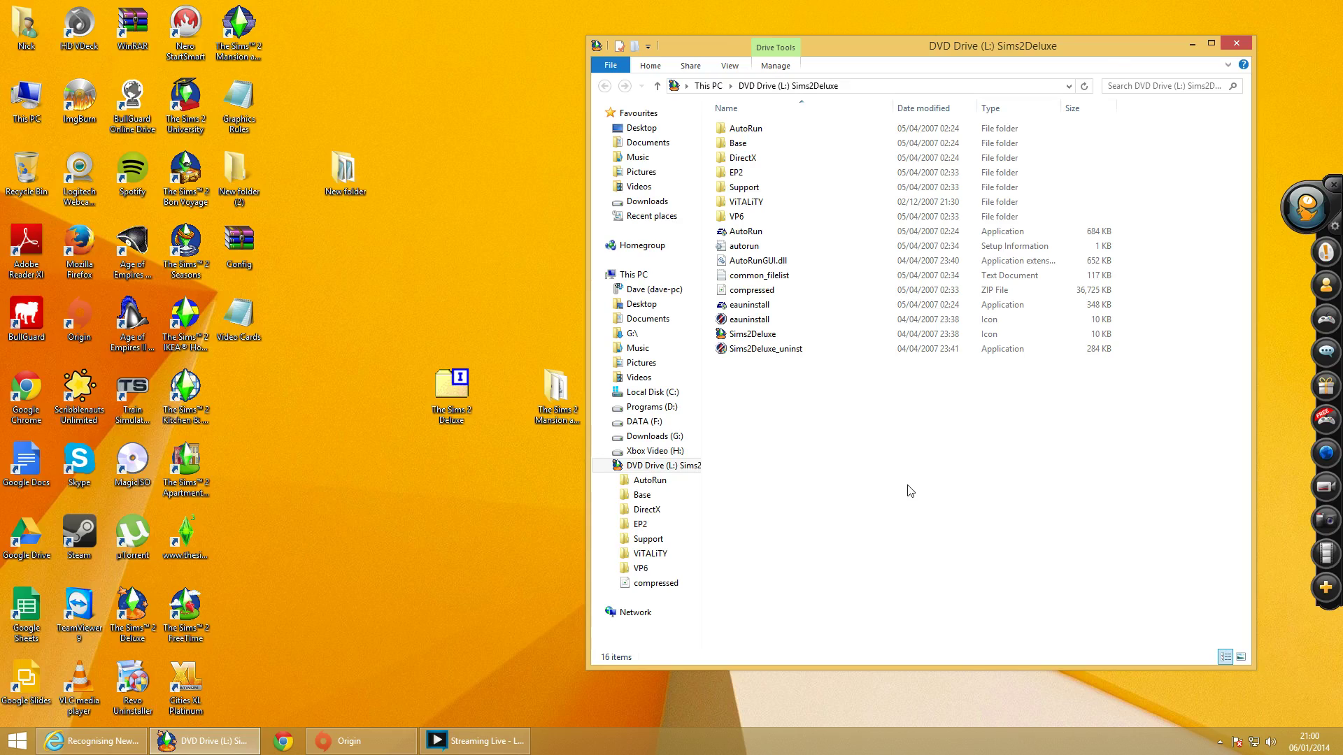
pyautogui.moveTo(1105, 48); pyautogui.dragTo(1130, 41)
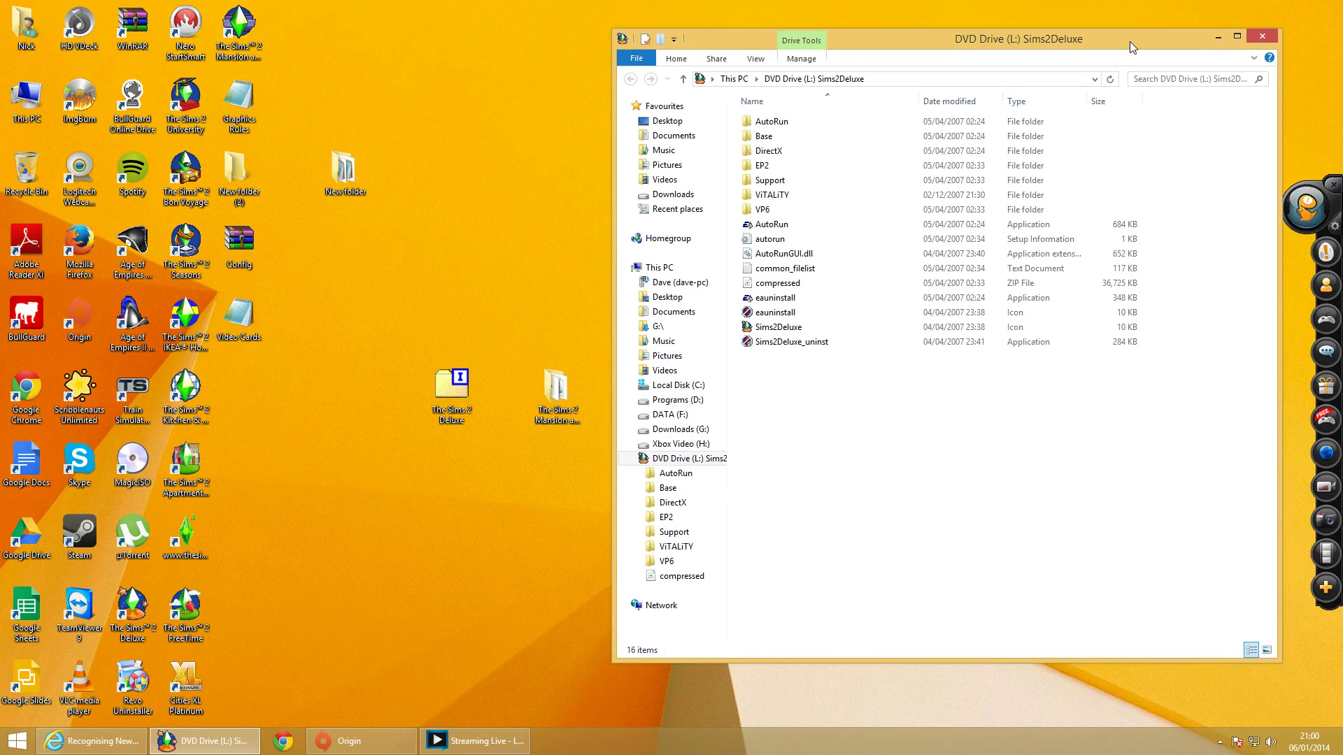
pyautogui.click(809, 230)
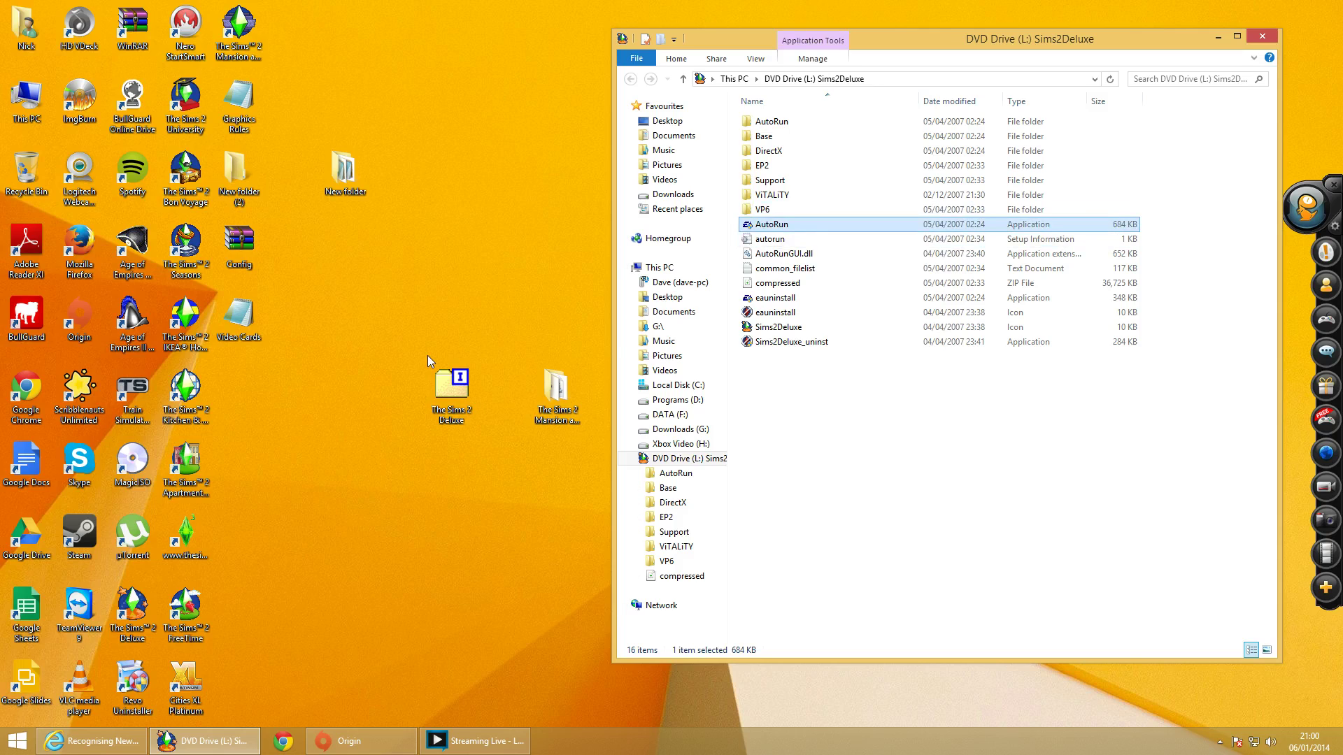
pyautogui.click(1263, 36)
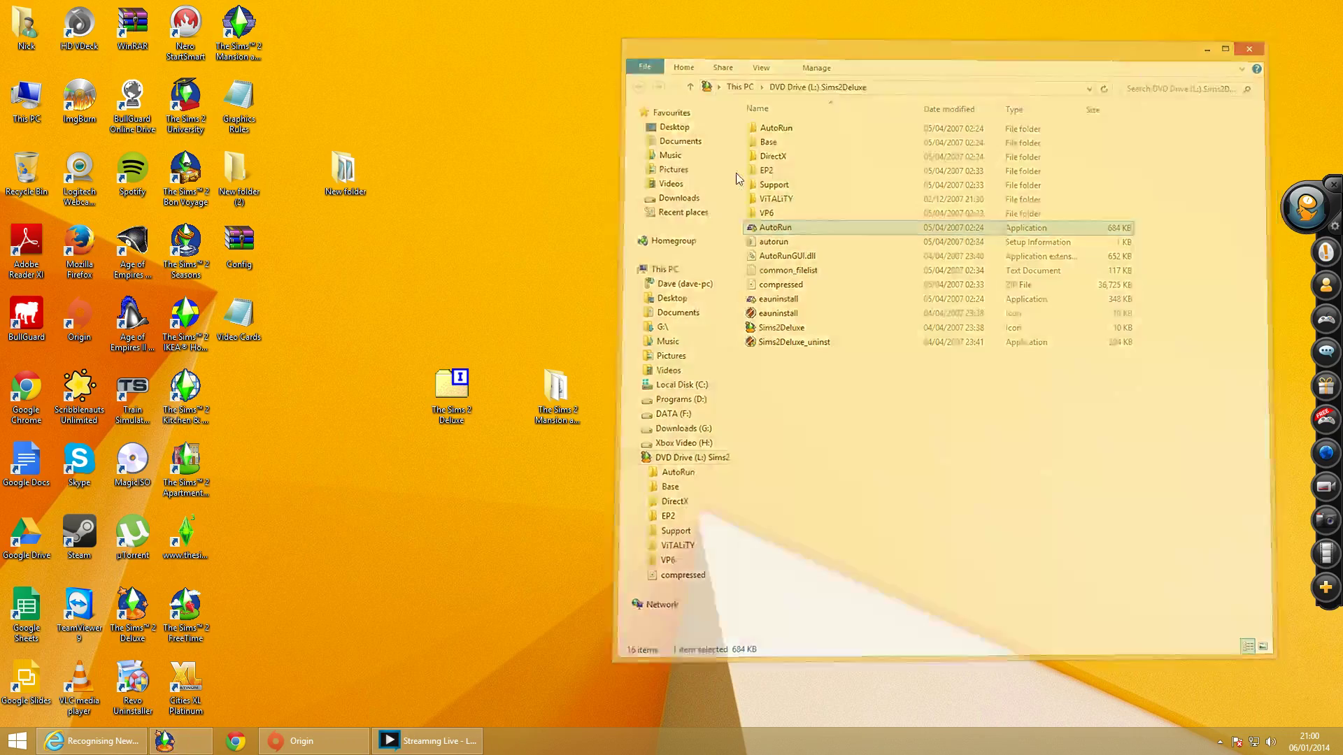
# Step: Open The Sims 2 Mansion and Garden Stuff folder, inspect its Sims2EP9 file, and close it
pyautogui.moveTo(491, 292); pyautogui.dragTo(601, 472)
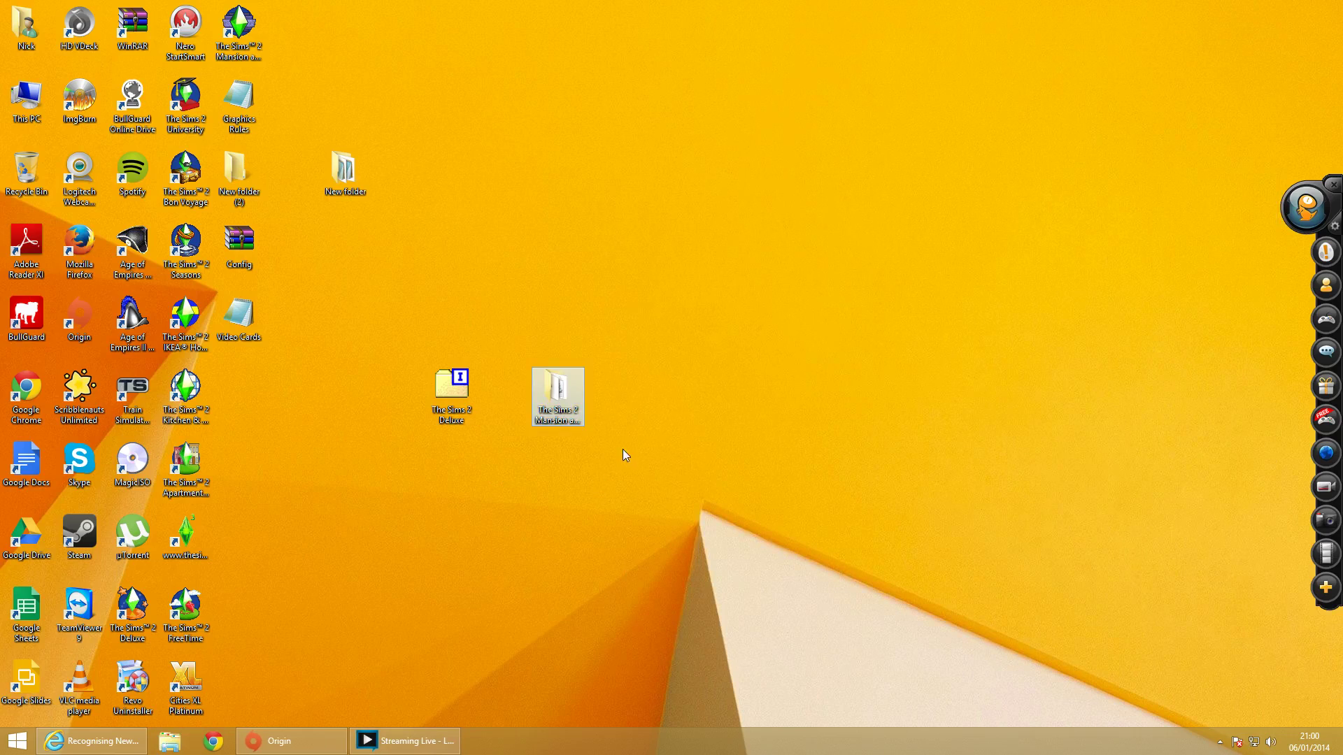
pyautogui.doubleClick(562, 410)
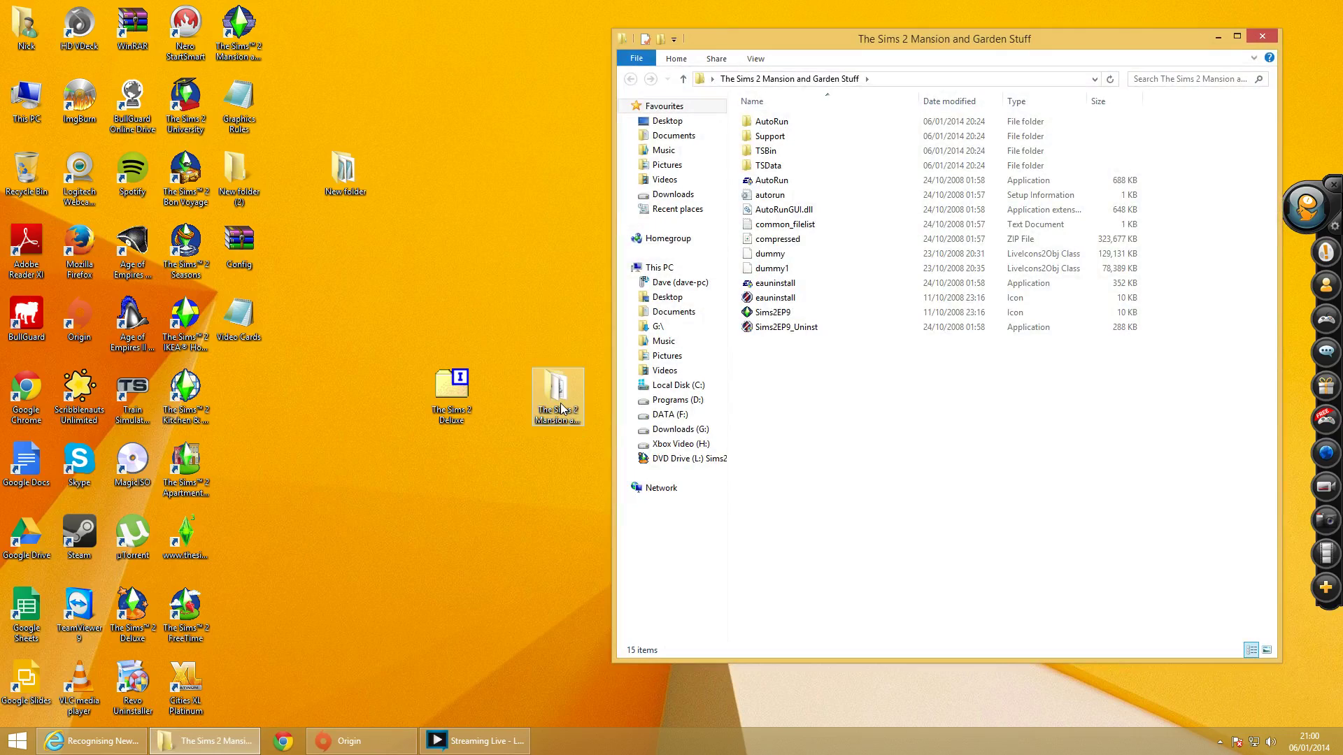
pyautogui.click(767, 315)
pyautogui.click(1268, 36)
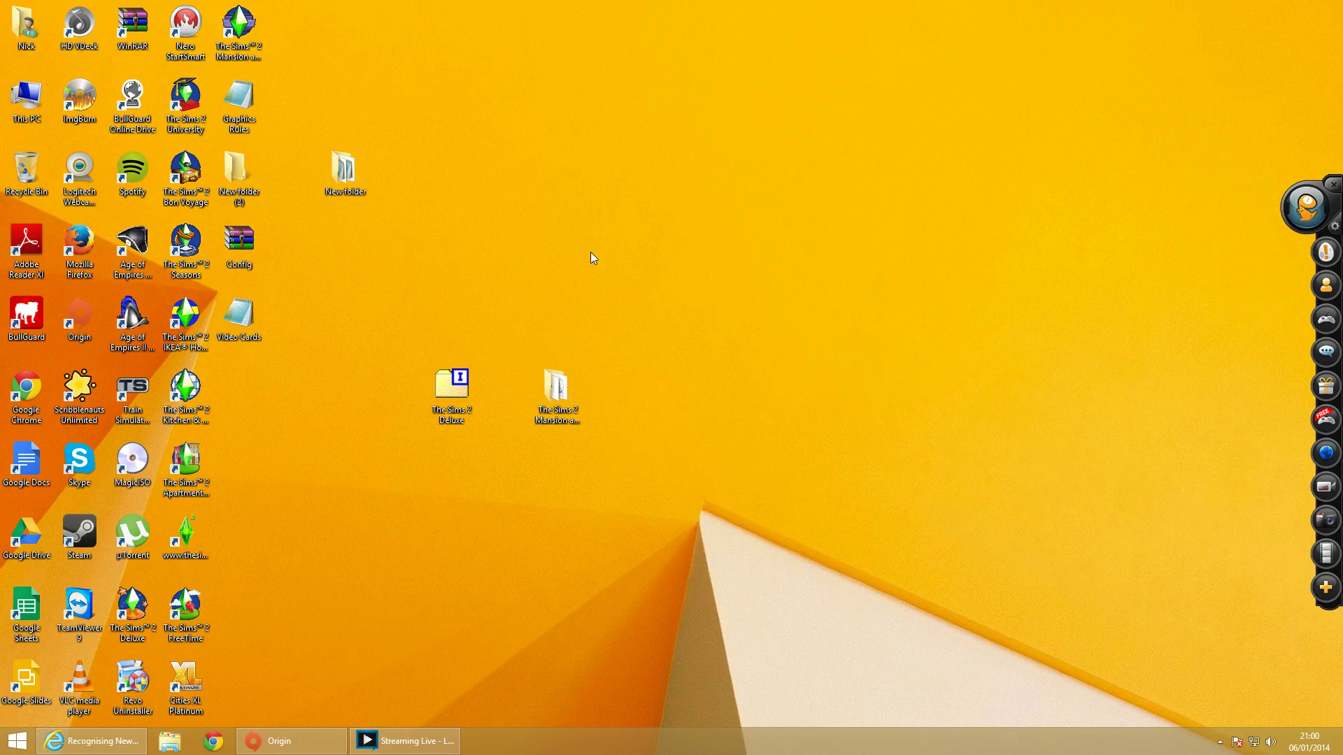
pyautogui.click(537, 404)
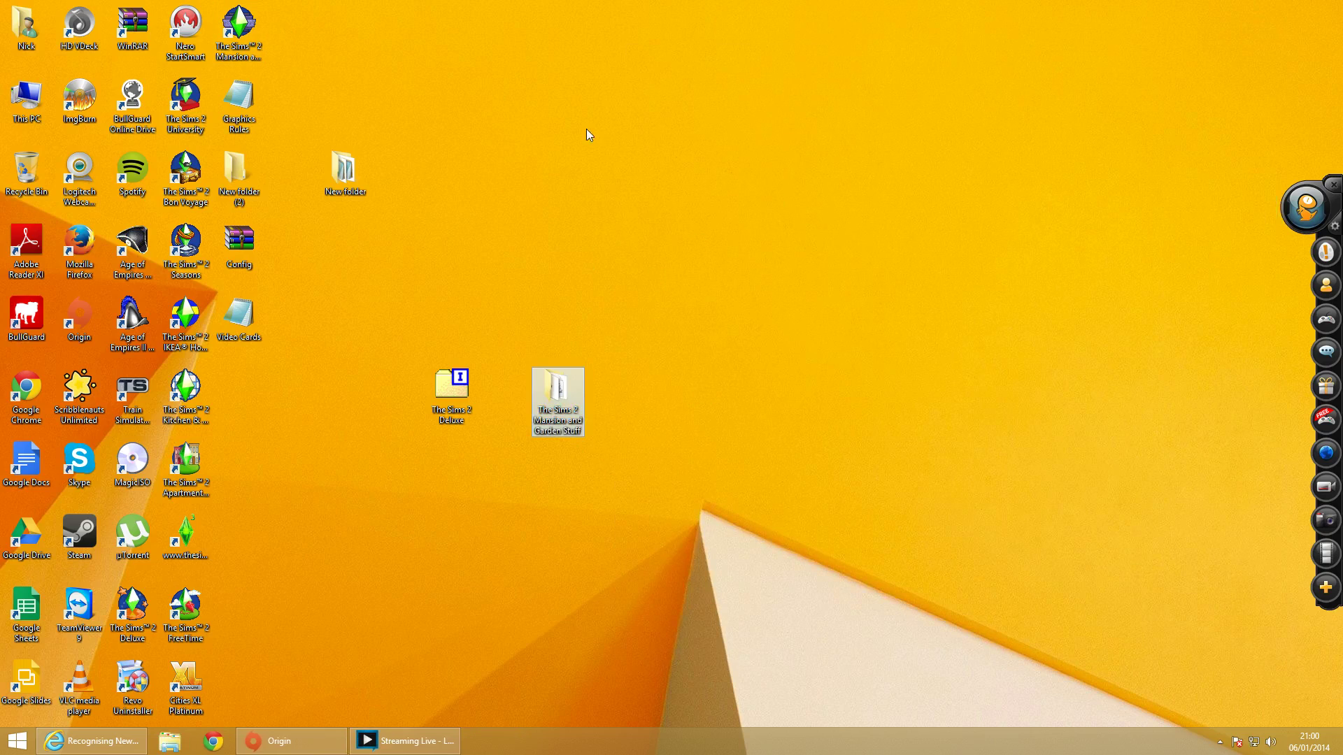
pyautogui.click(625, 214)
# Step: Open the Mansion shortcut's file location and run Sims2Launcher, closing it after it crashes
pyautogui.rightClick(251, 32)
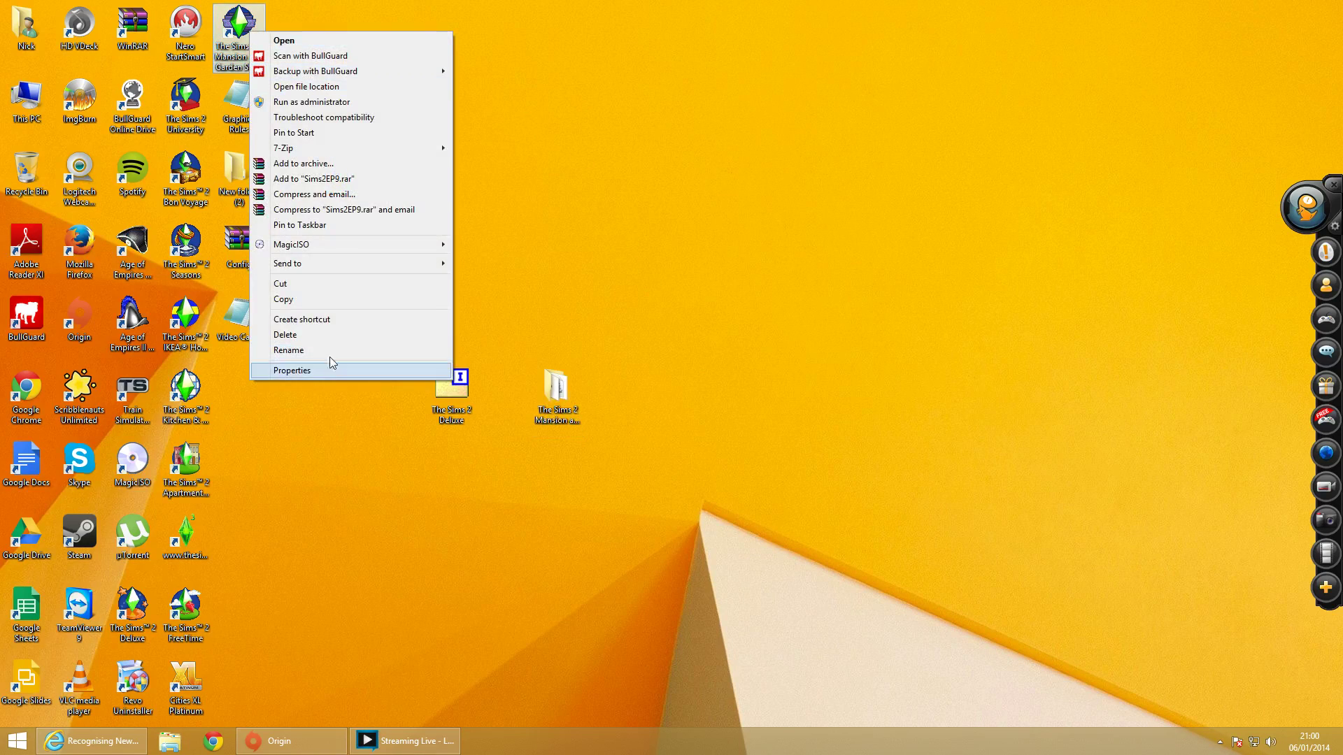
pyautogui.click(321, 90)
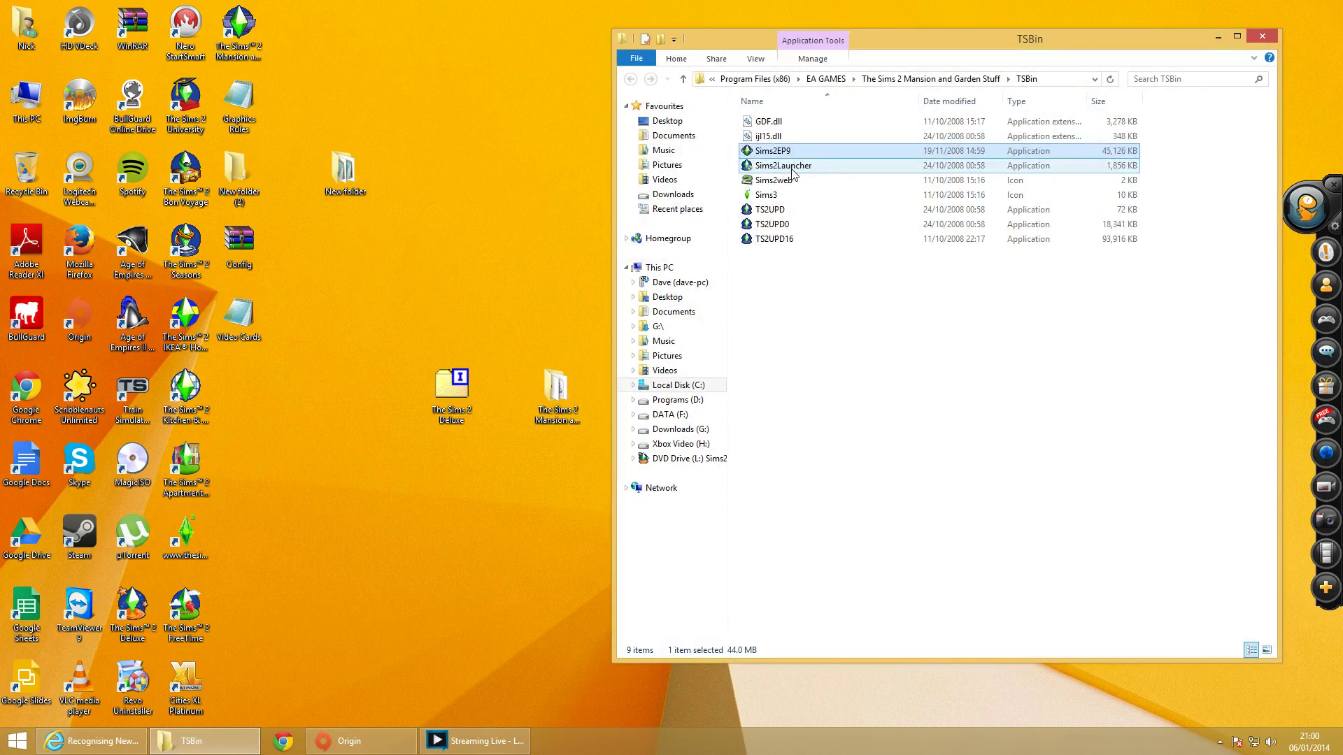
pyautogui.click(793, 172)
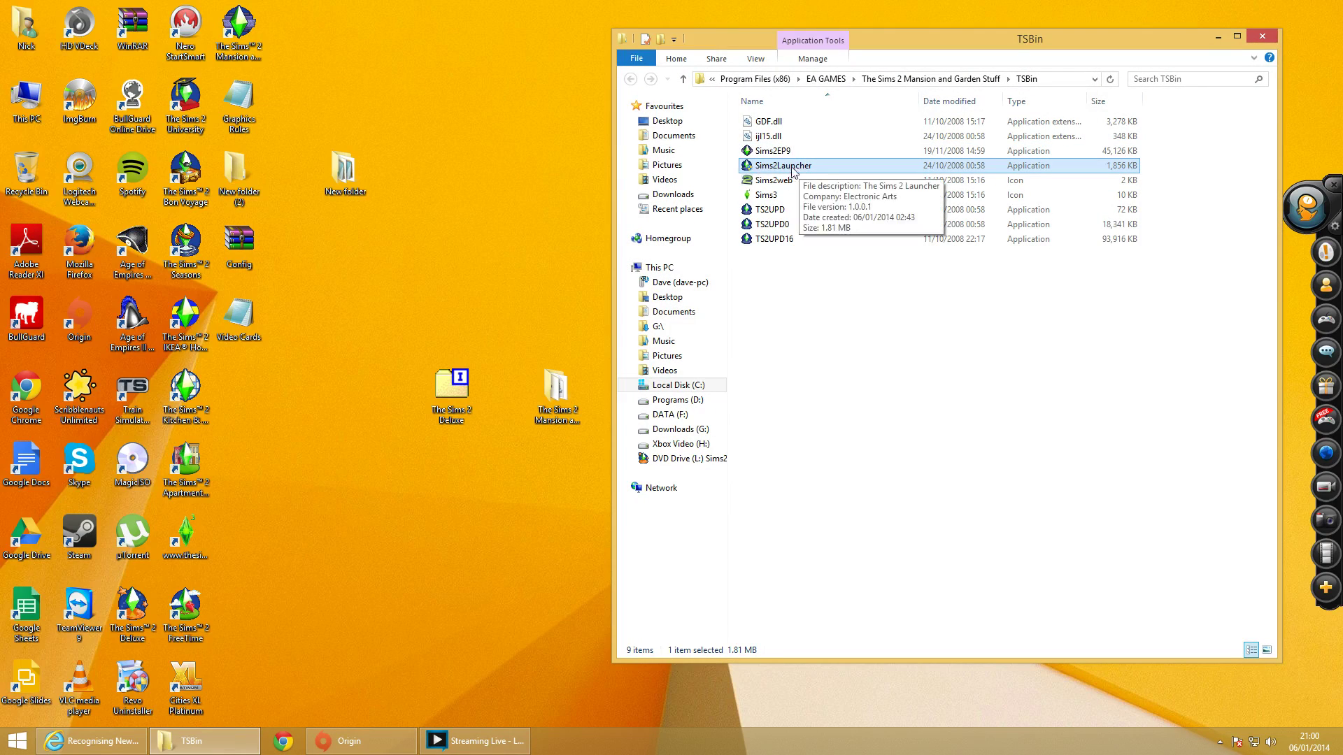
pyautogui.click(810, 167)
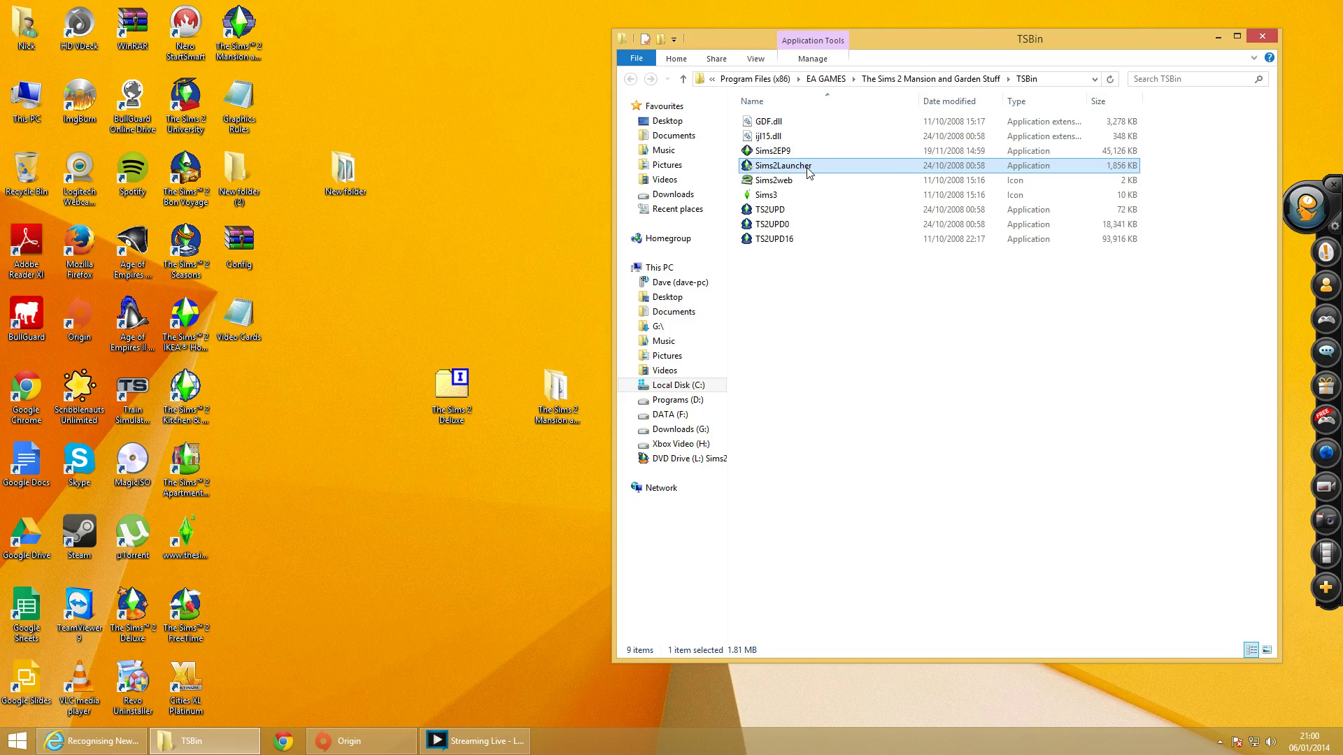
pyautogui.doubleClick(832, 165)
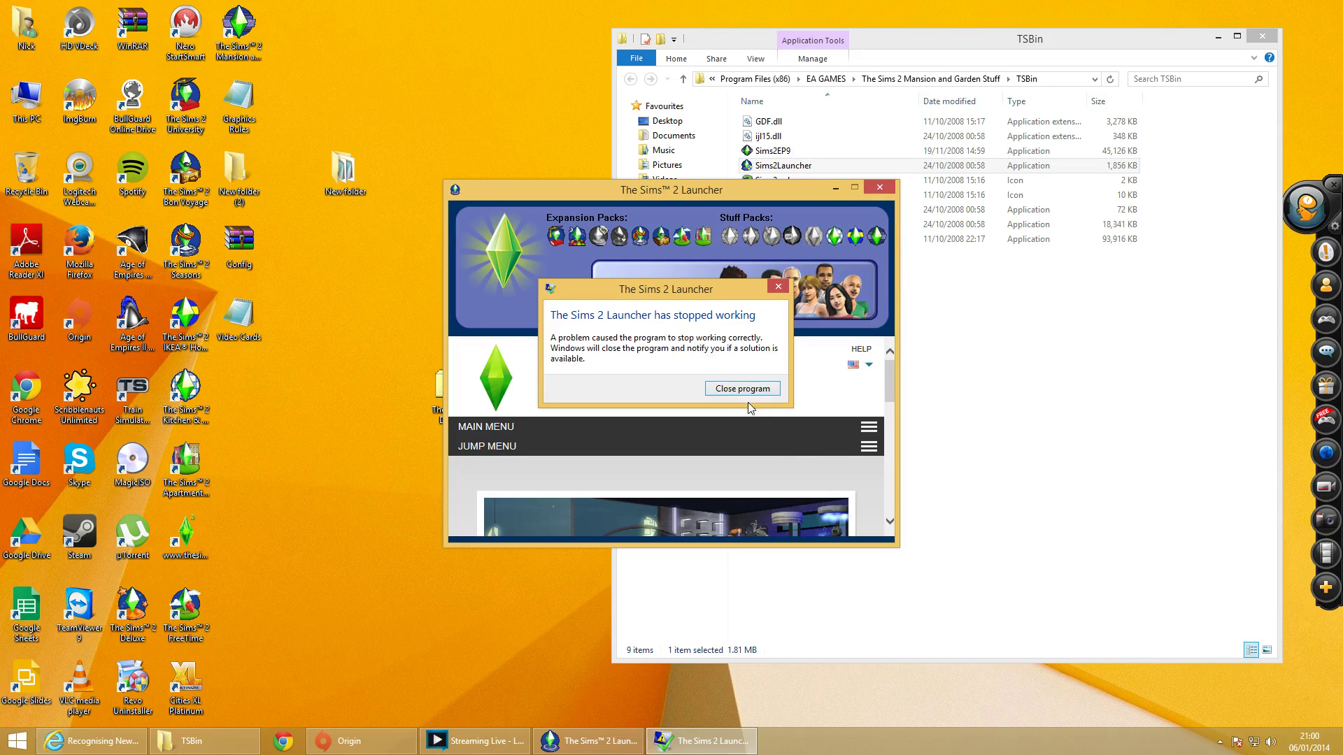
pyautogui.click(743, 390)
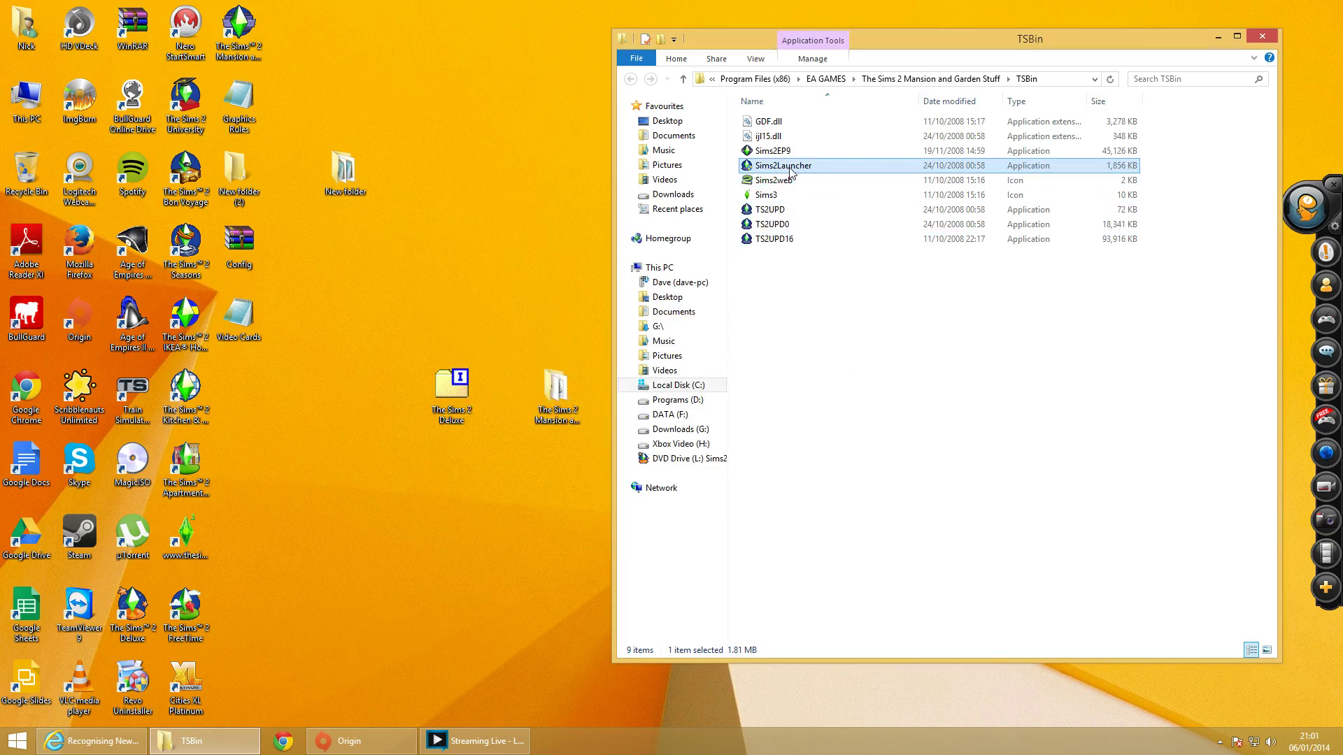
pyautogui.click(235, 50)
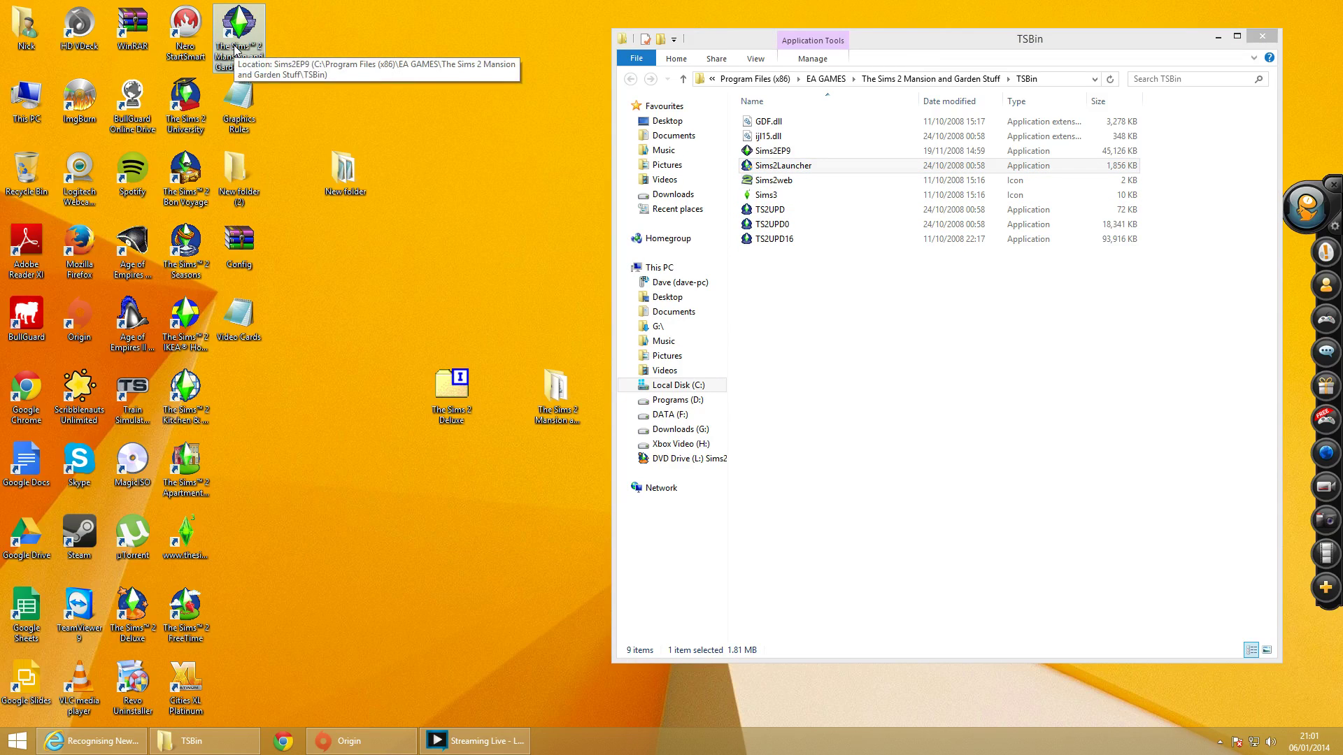
# Step: Open the Mansion shortcut's Properties and examine the program name at the end of its Target path
pyautogui.click(775, 151)
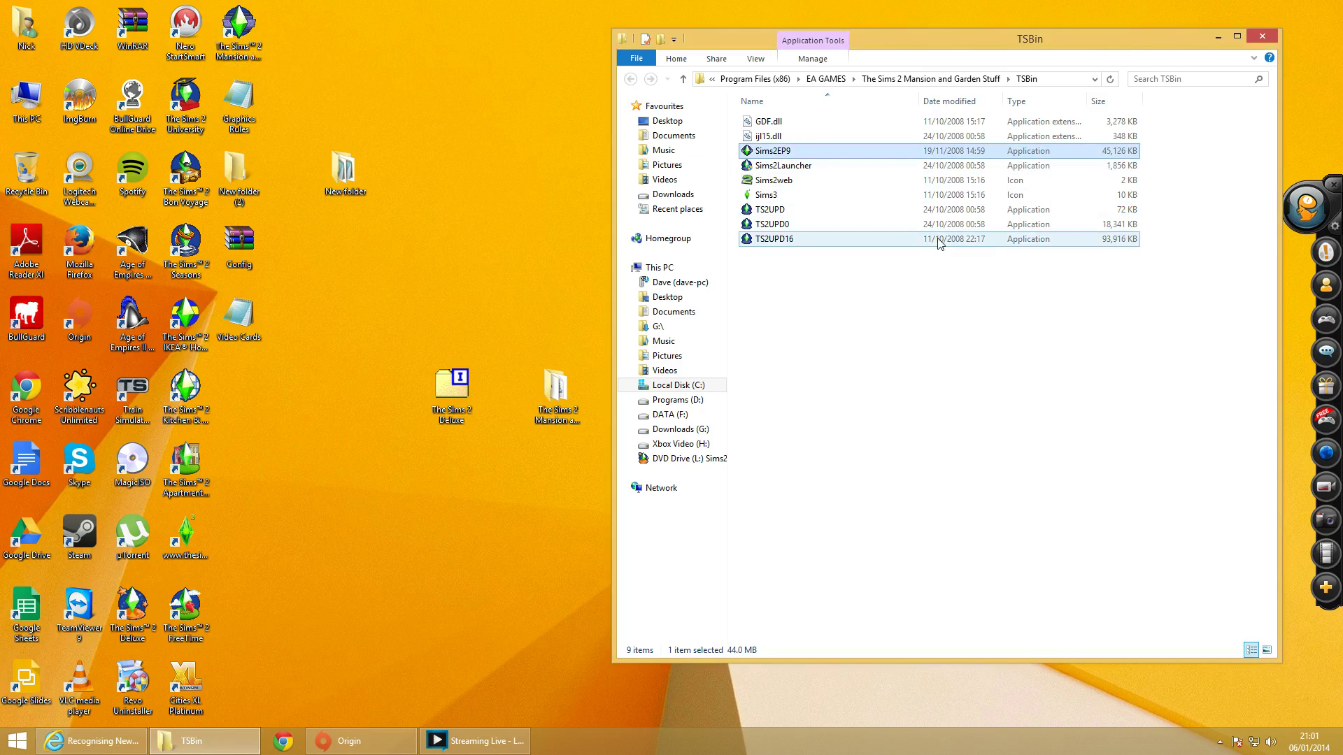
pyautogui.moveTo(784, 155)
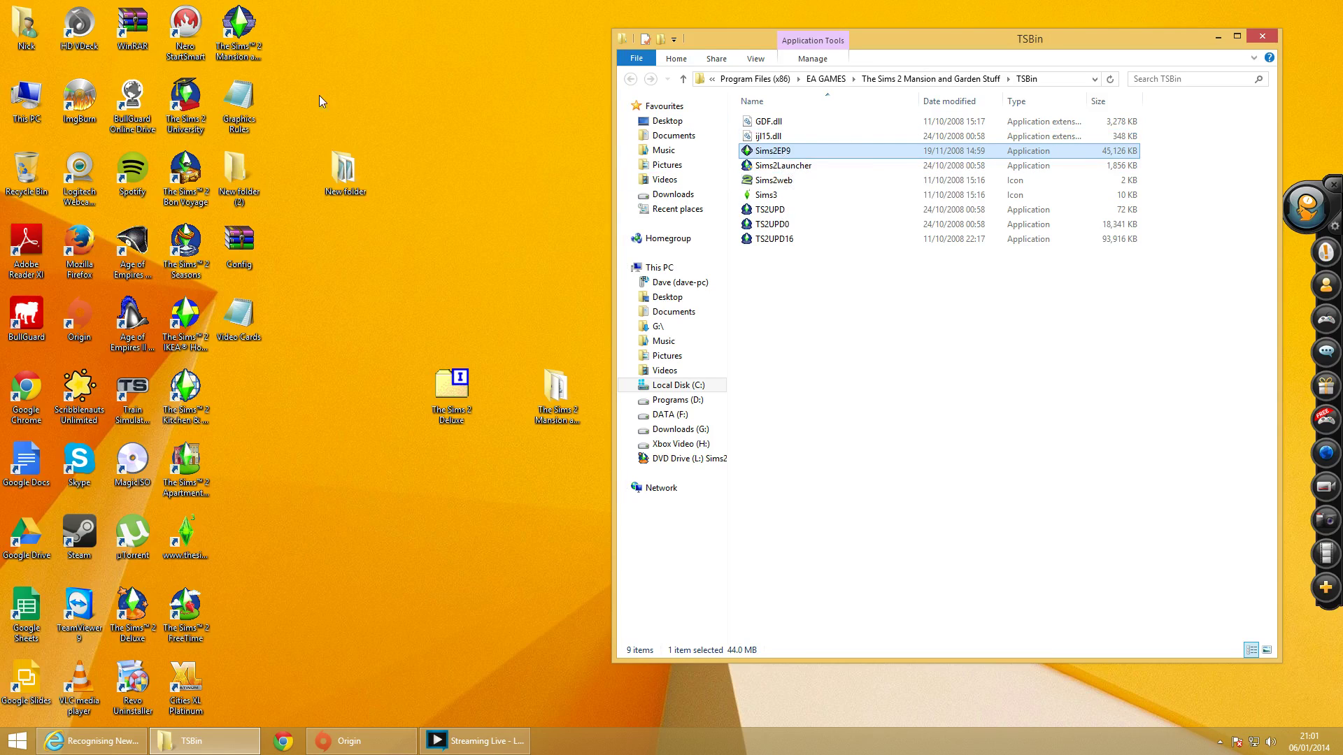
pyautogui.rightClick(231, 49)
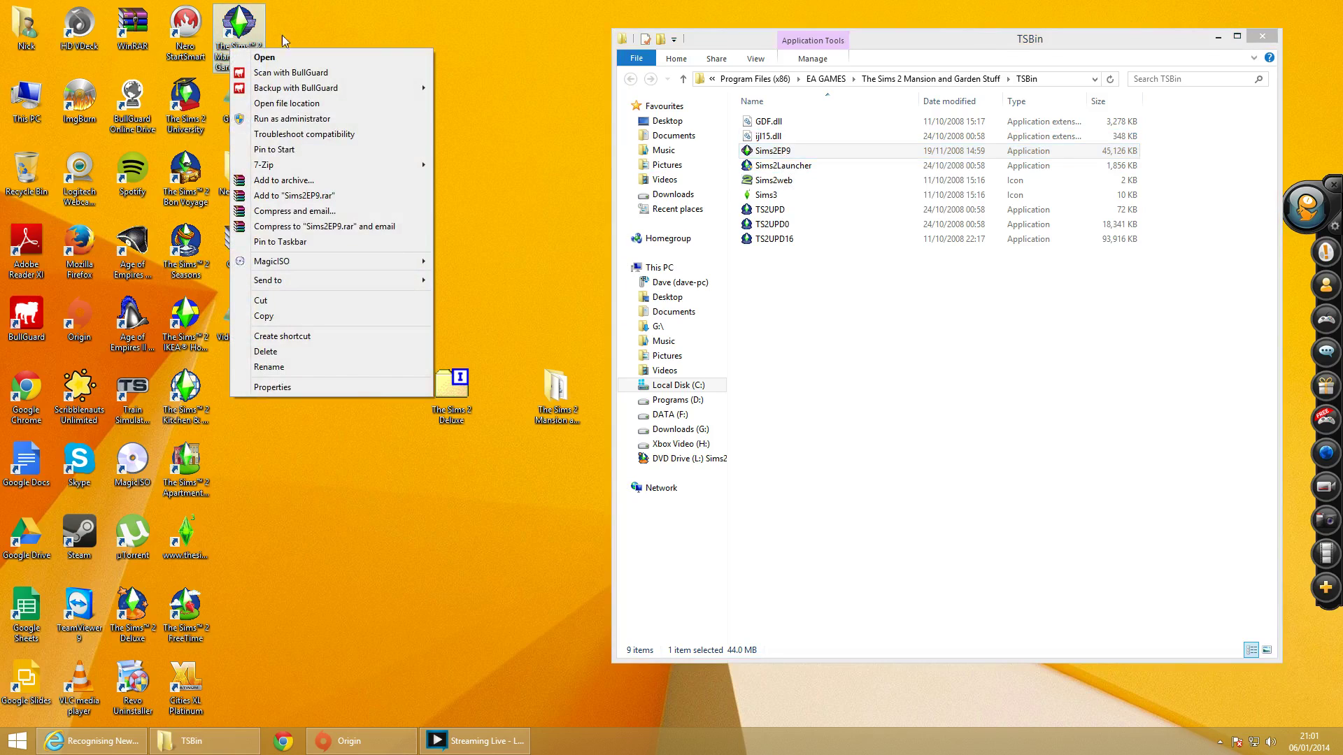
pyautogui.click(284, 389)
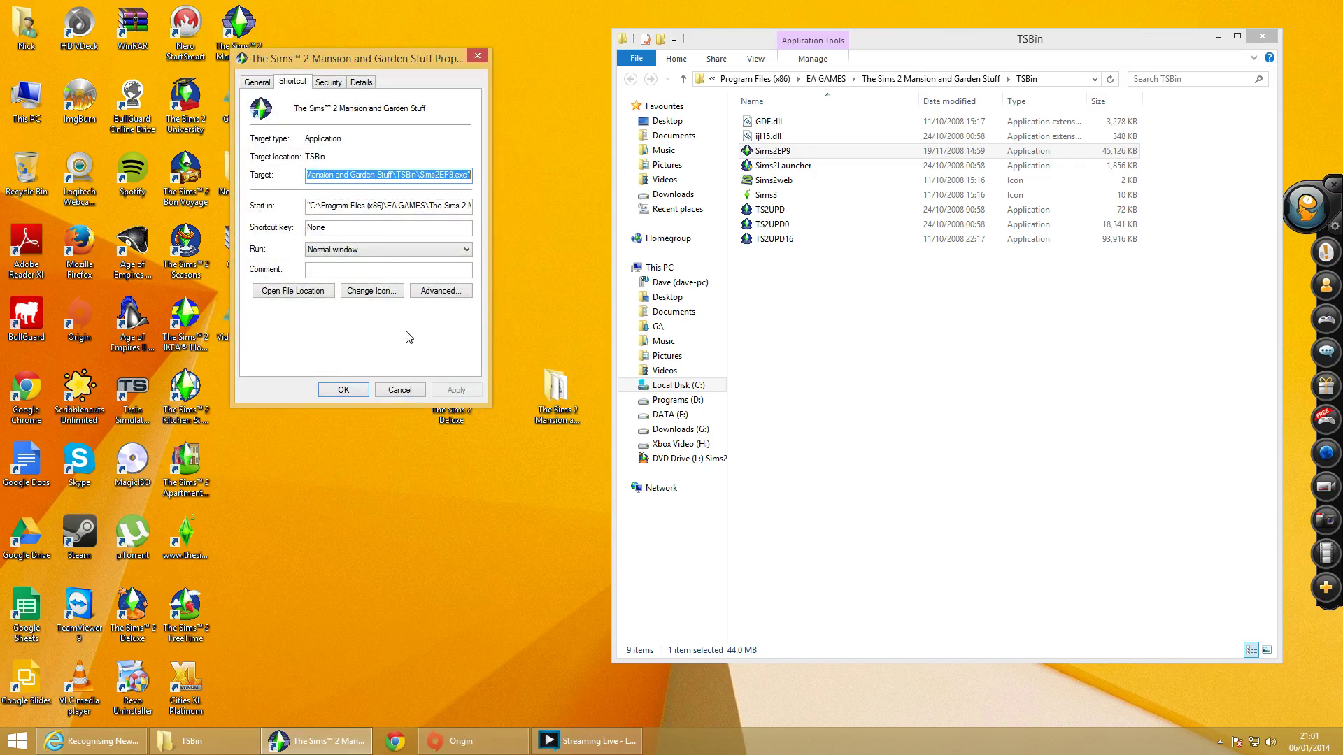
pyautogui.click(360, 175)
pyautogui.moveTo(311, 175); pyautogui.dragTo(544, 181)
pyautogui.moveTo(420, 175); pyautogui.dragTo(455, 175)
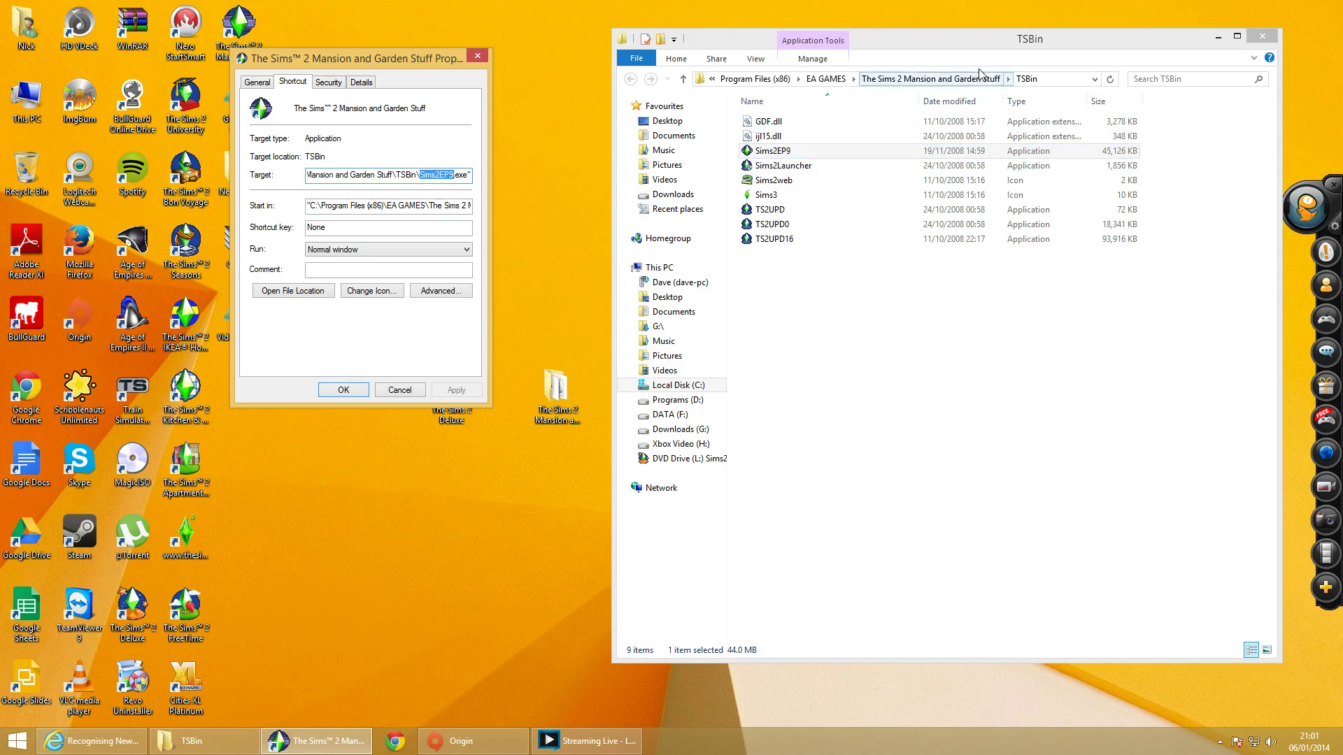
# Step: Reveal the target Sims2EP9 in TSBin via Open File Location and start renaming it
pyautogui.moveTo(937, 46); pyautogui.dragTo(909, 62)
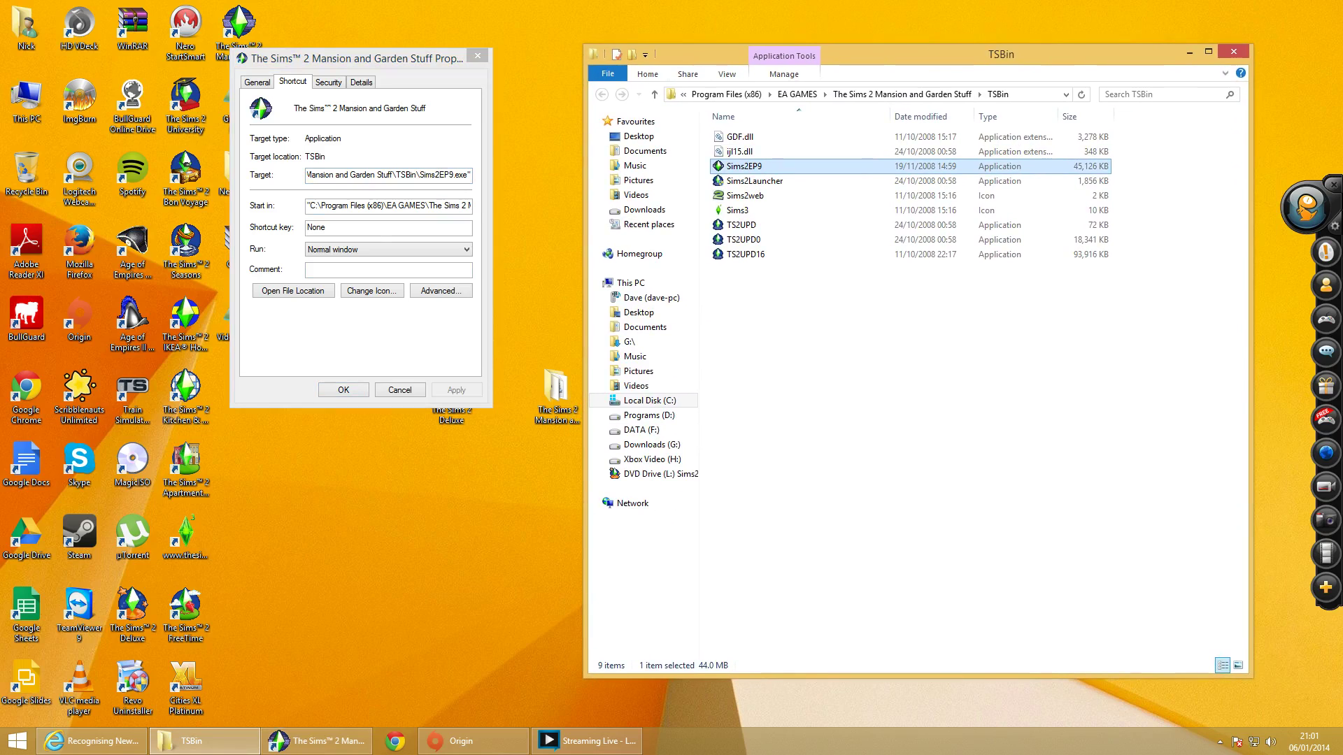
pyautogui.click(289, 292)
pyautogui.click(756, 168)
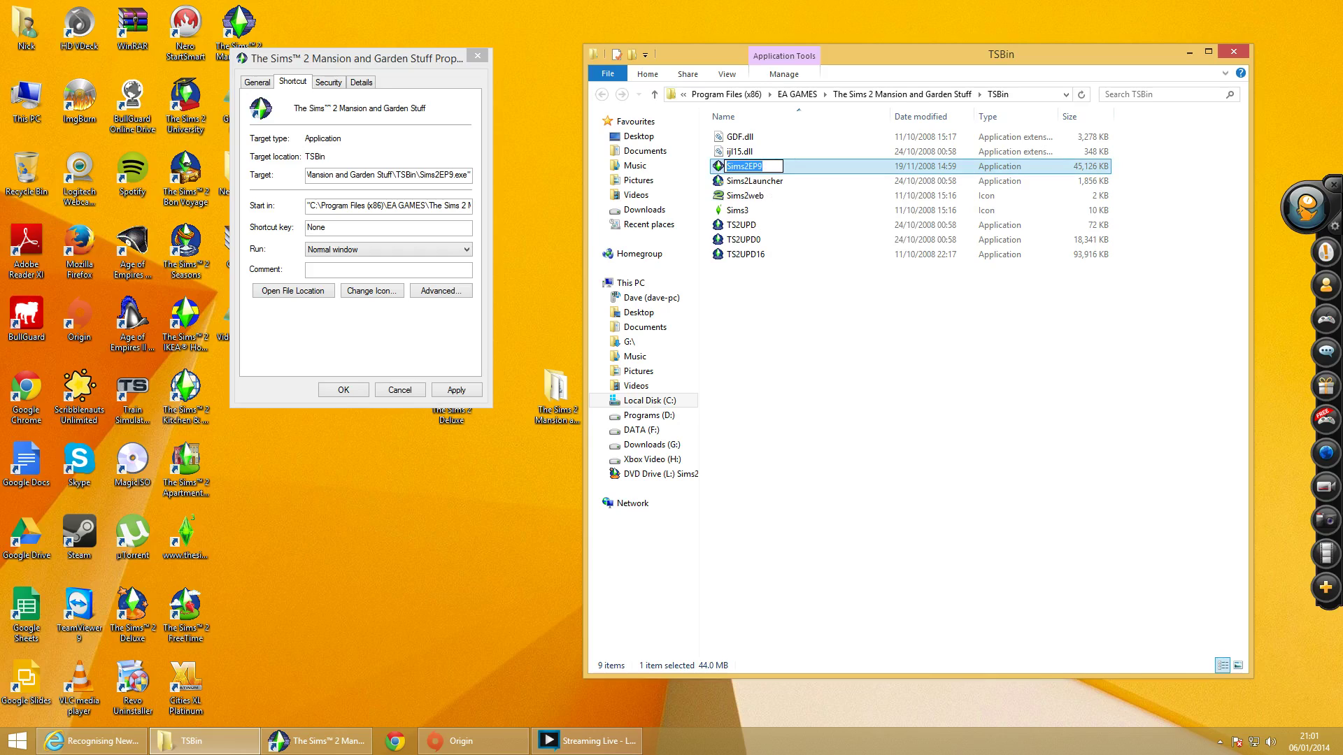
# Step: Copy the Sims2EP9 file name and paste it over the program name in the shortcut's Target field
pyautogui.rightClick(762, 168)
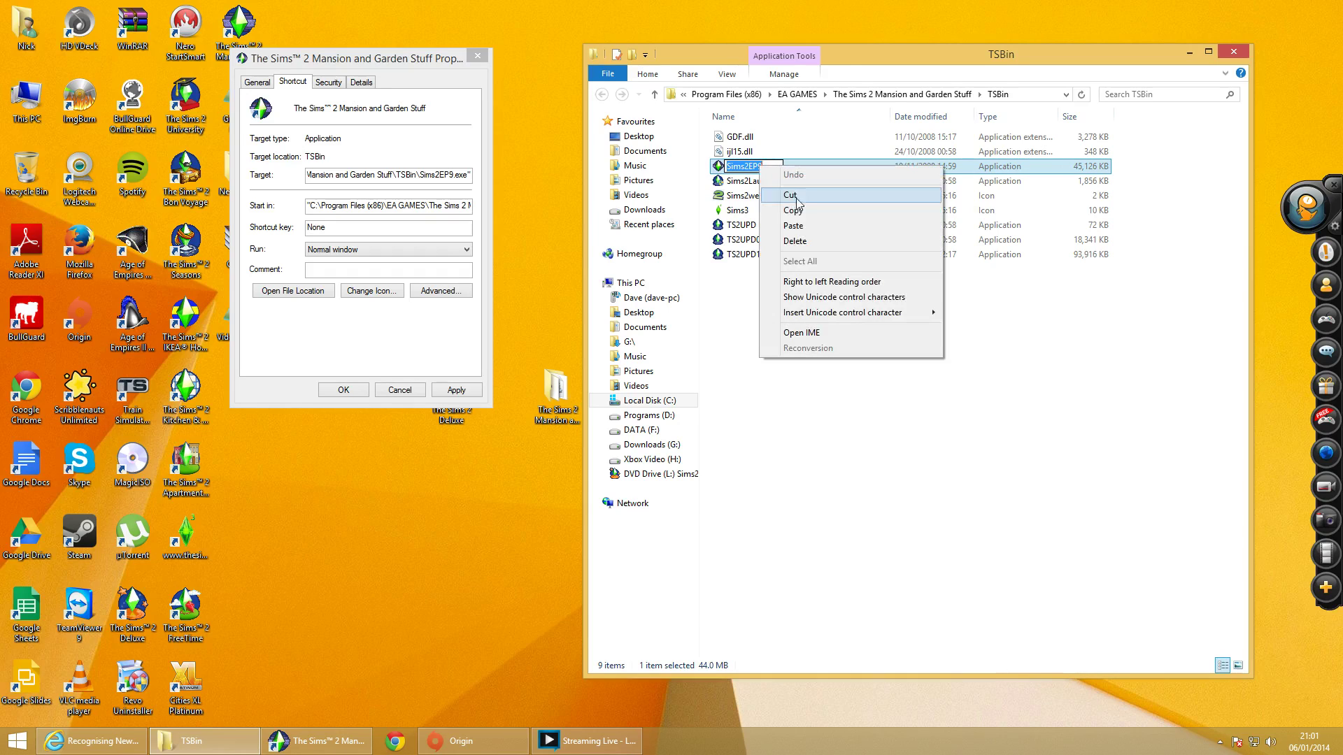
pyautogui.click(804, 209)
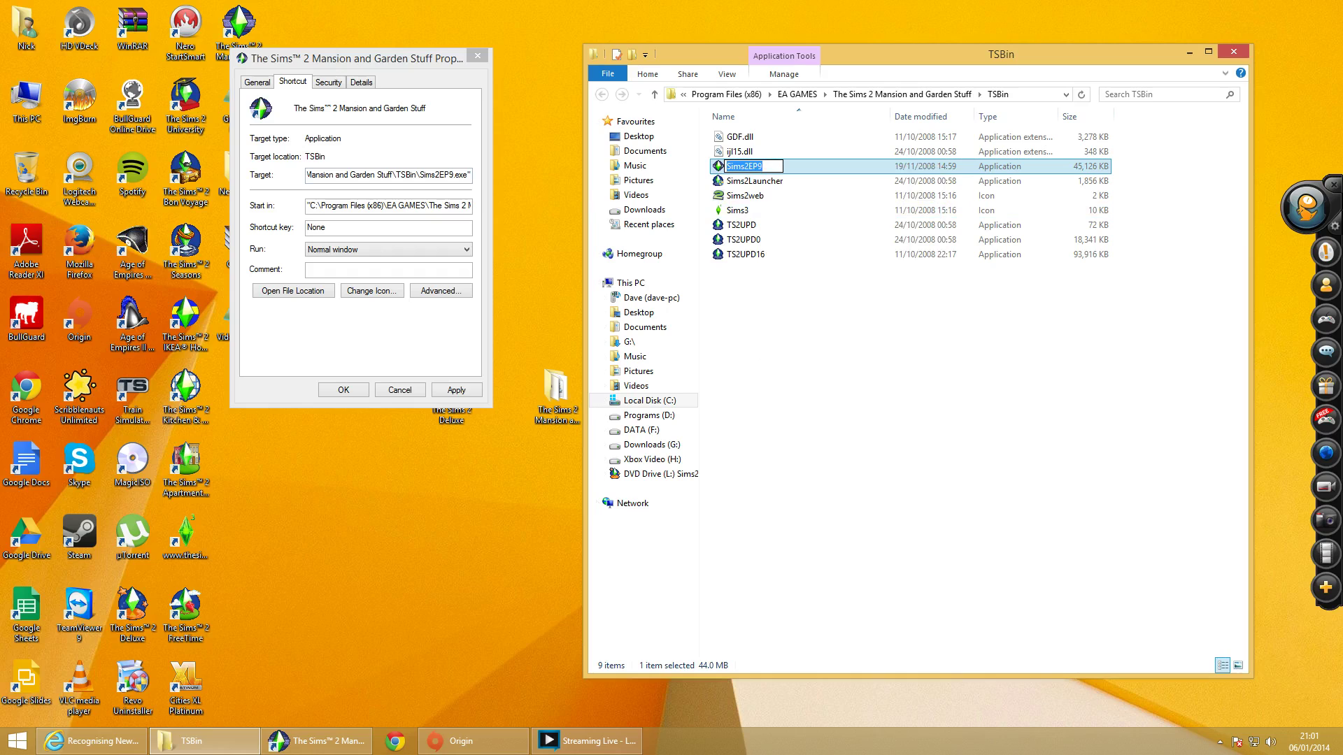
pyautogui.click(393, 62)
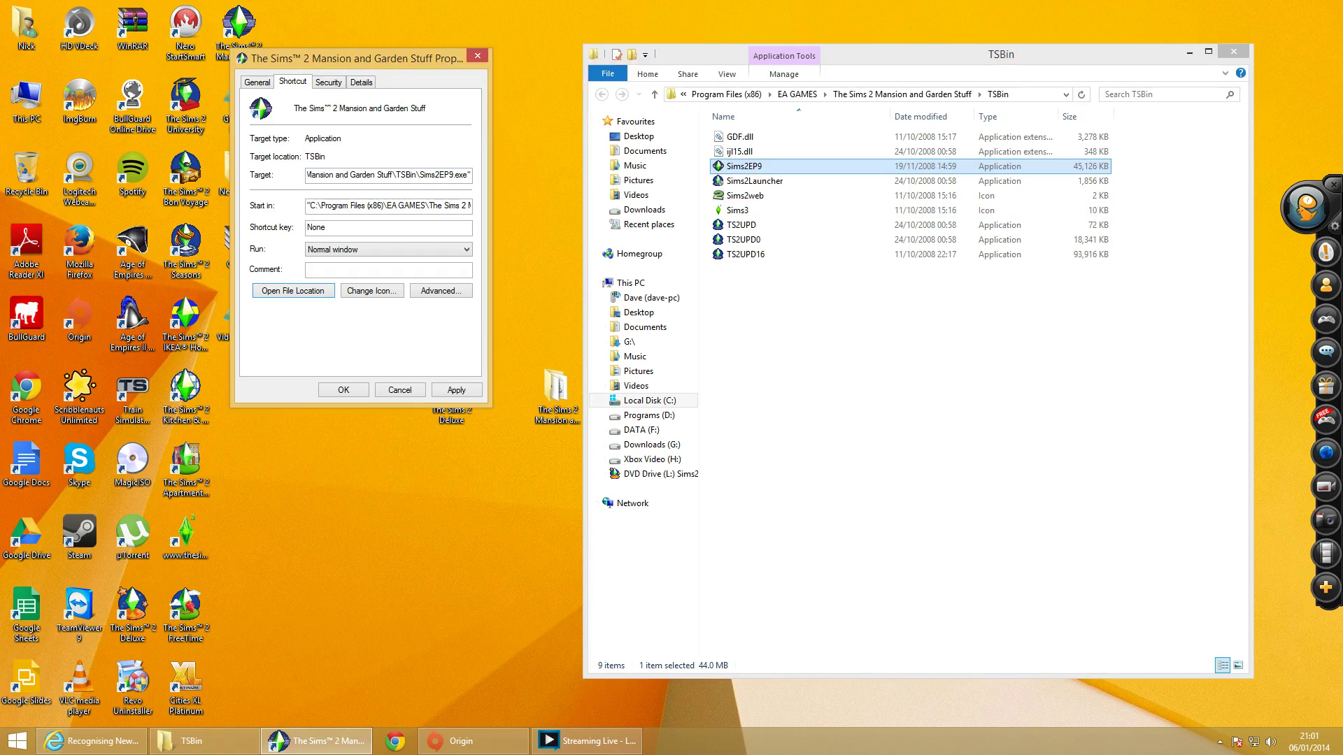
pyautogui.moveTo(388, 62); pyautogui.dragTo(397, 89)
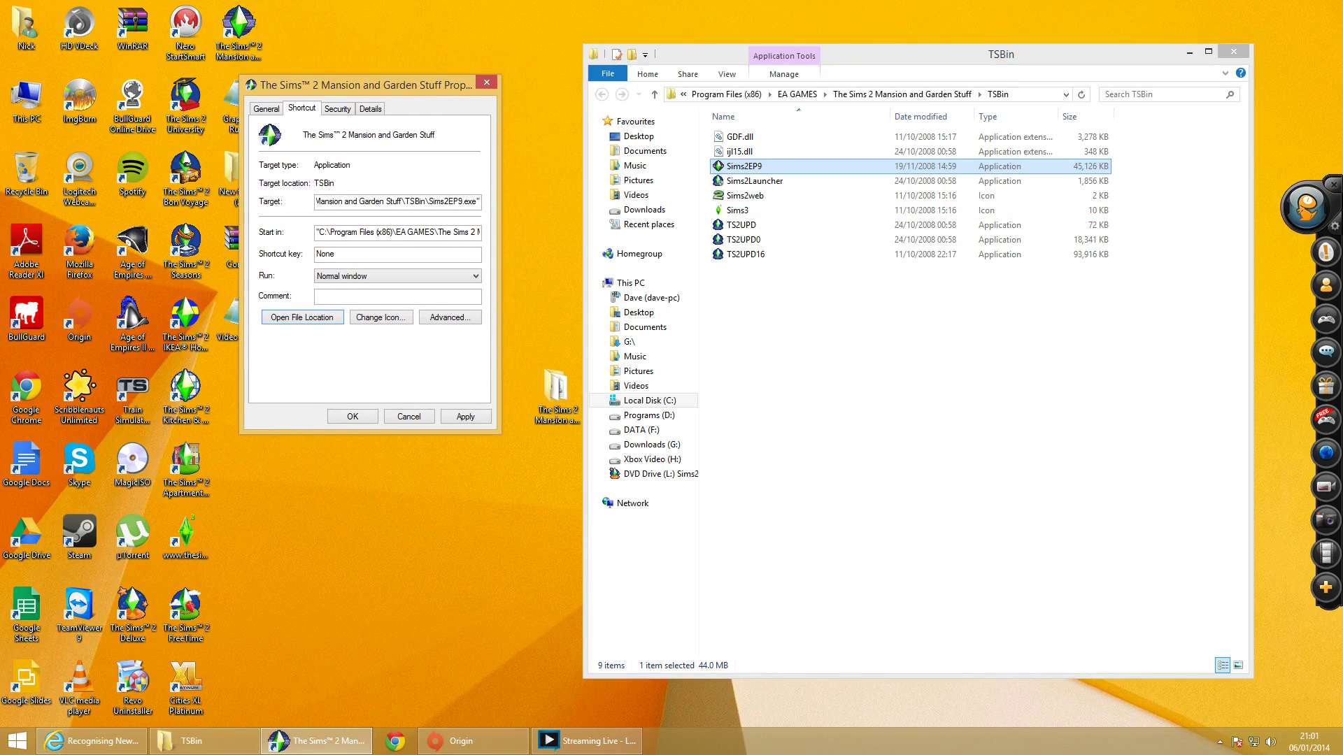
pyautogui.moveTo(428, 201); pyautogui.dragTo(462, 202)
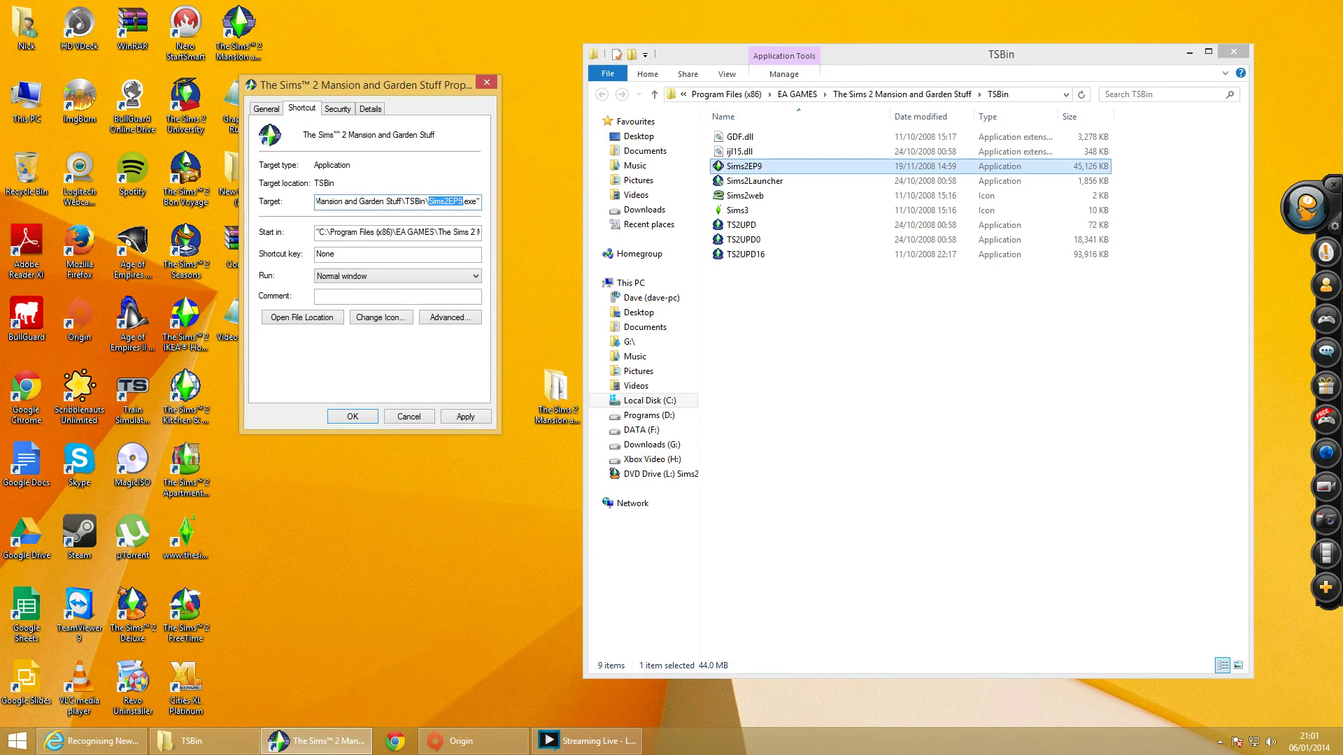
pyautogui.rightClick(444, 201)
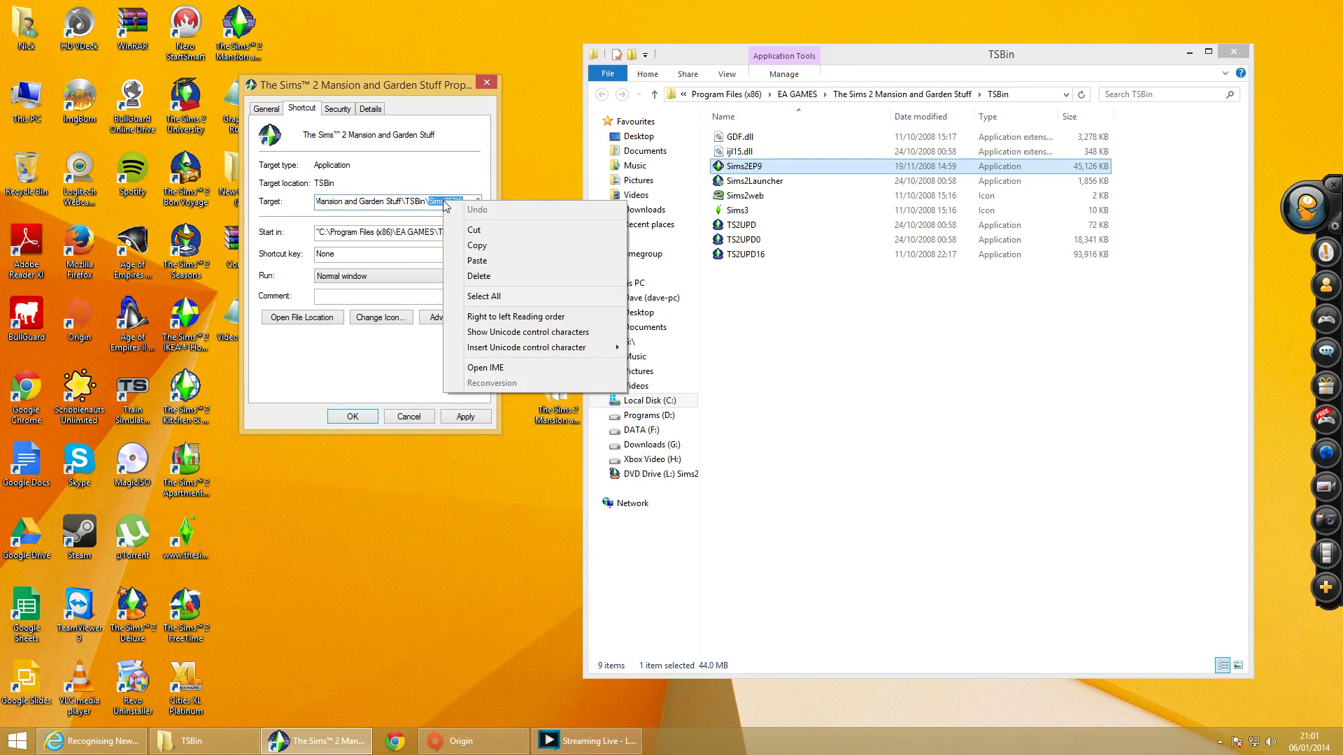
pyautogui.click(482, 261)
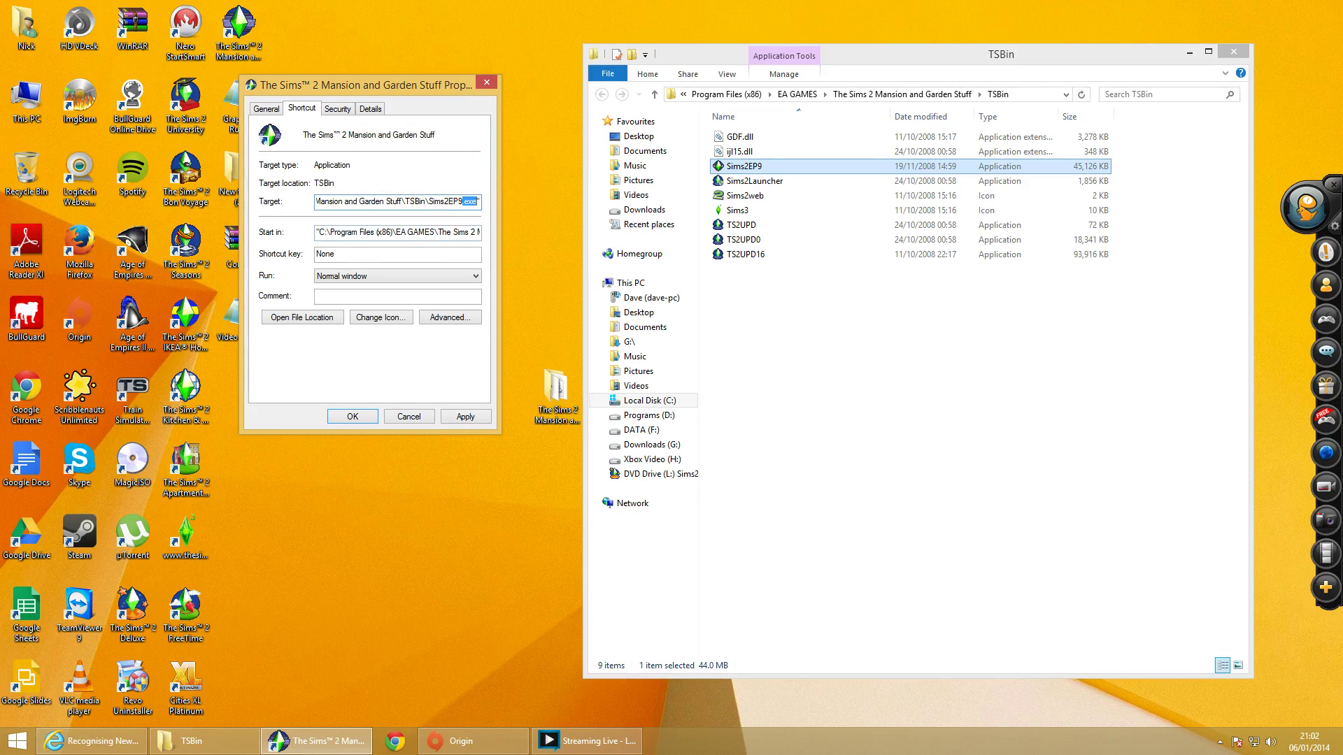
pyautogui.click(448, 202)
# Step: Apply the shortcut change with administrator permission and close its Properties with OK
pyautogui.click(480, 418)
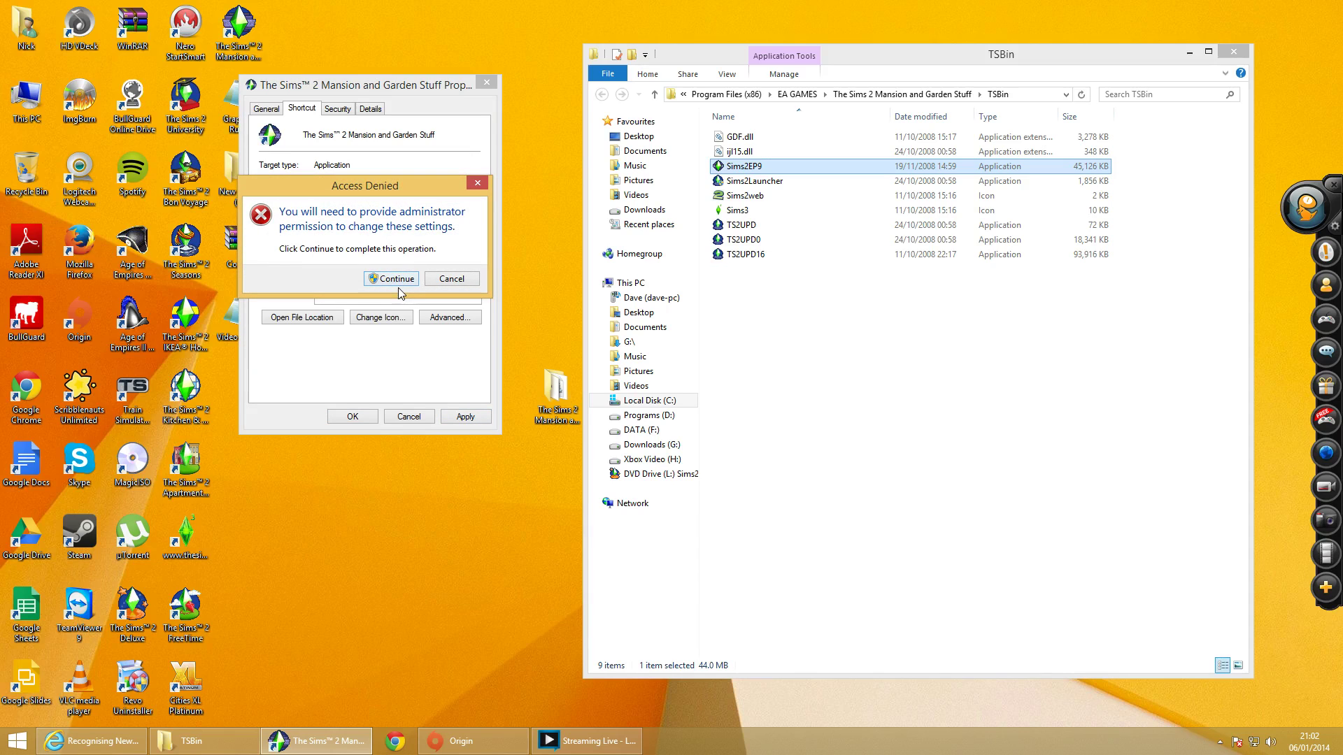
pyautogui.click(396, 279)
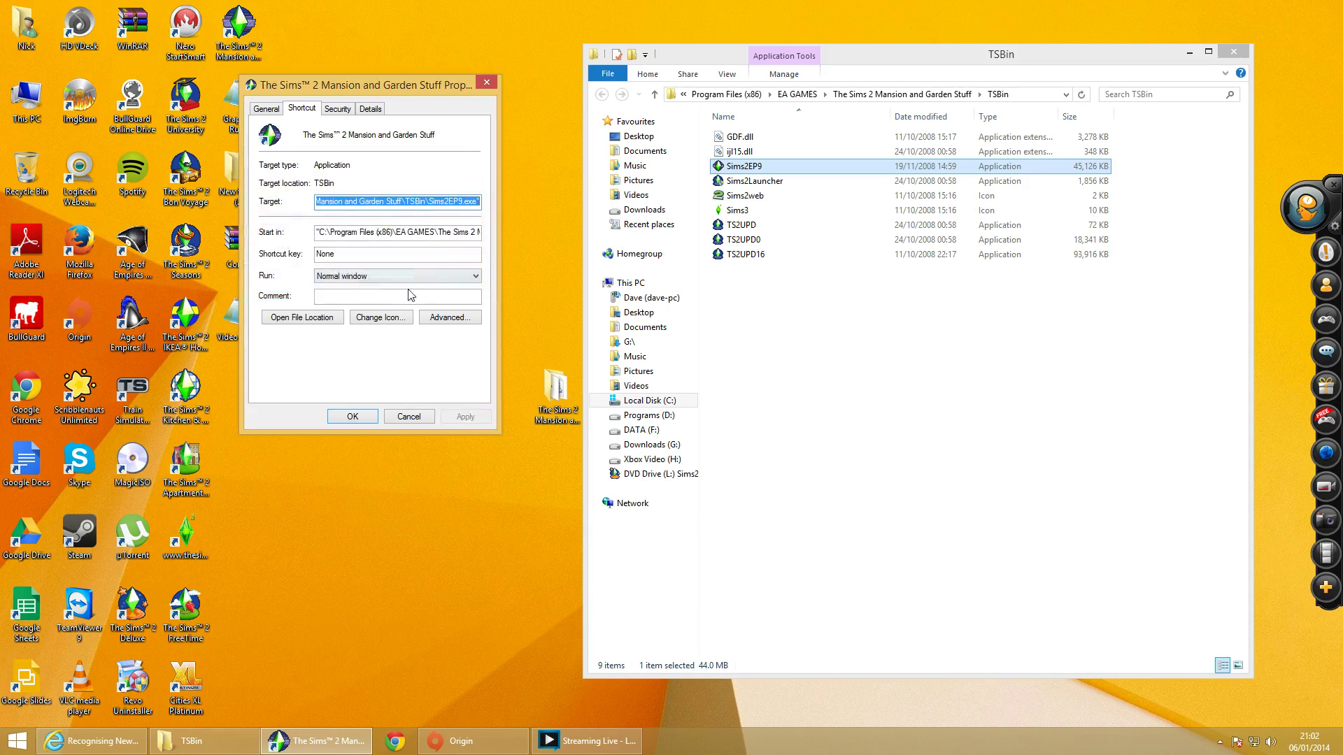
pyautogui.click(355, 417)
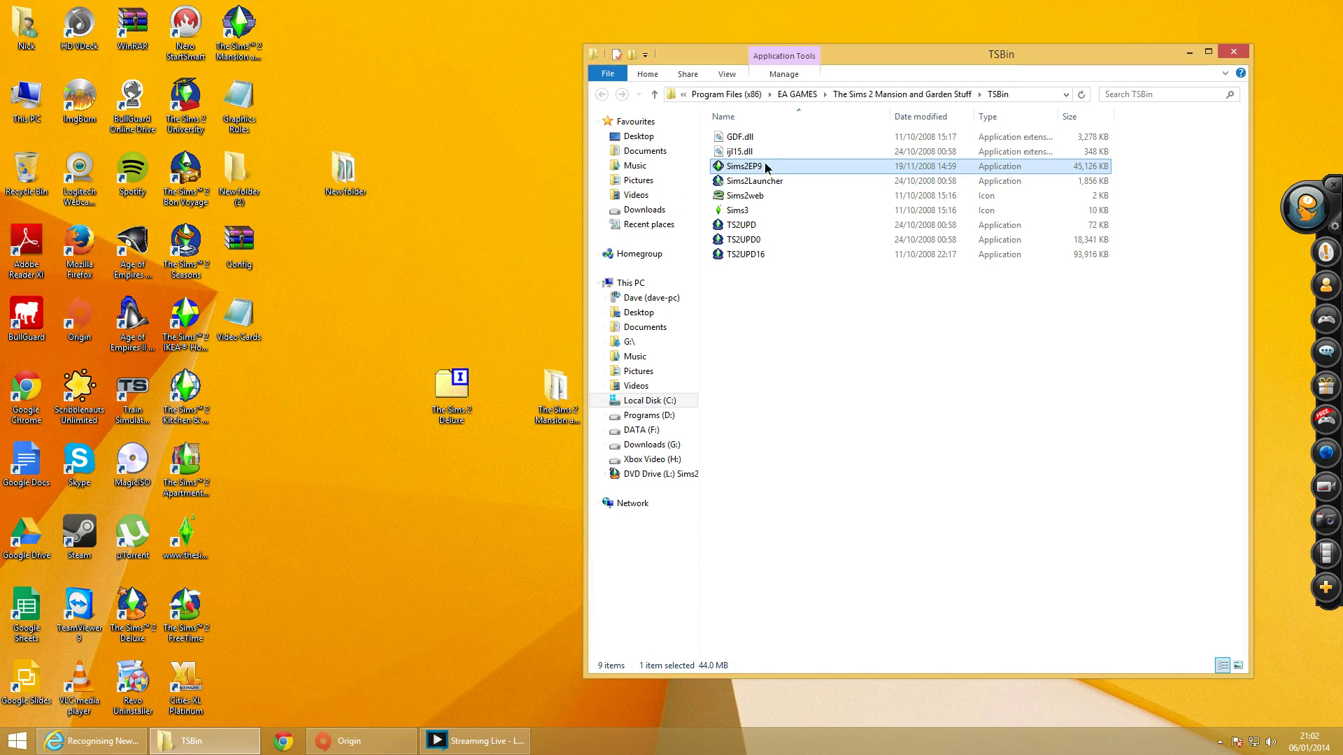
# Step: Select Sims2Launcher, minimise the TSBin window, and clear the desktop icon selection
pyautogui.click(777, 183)
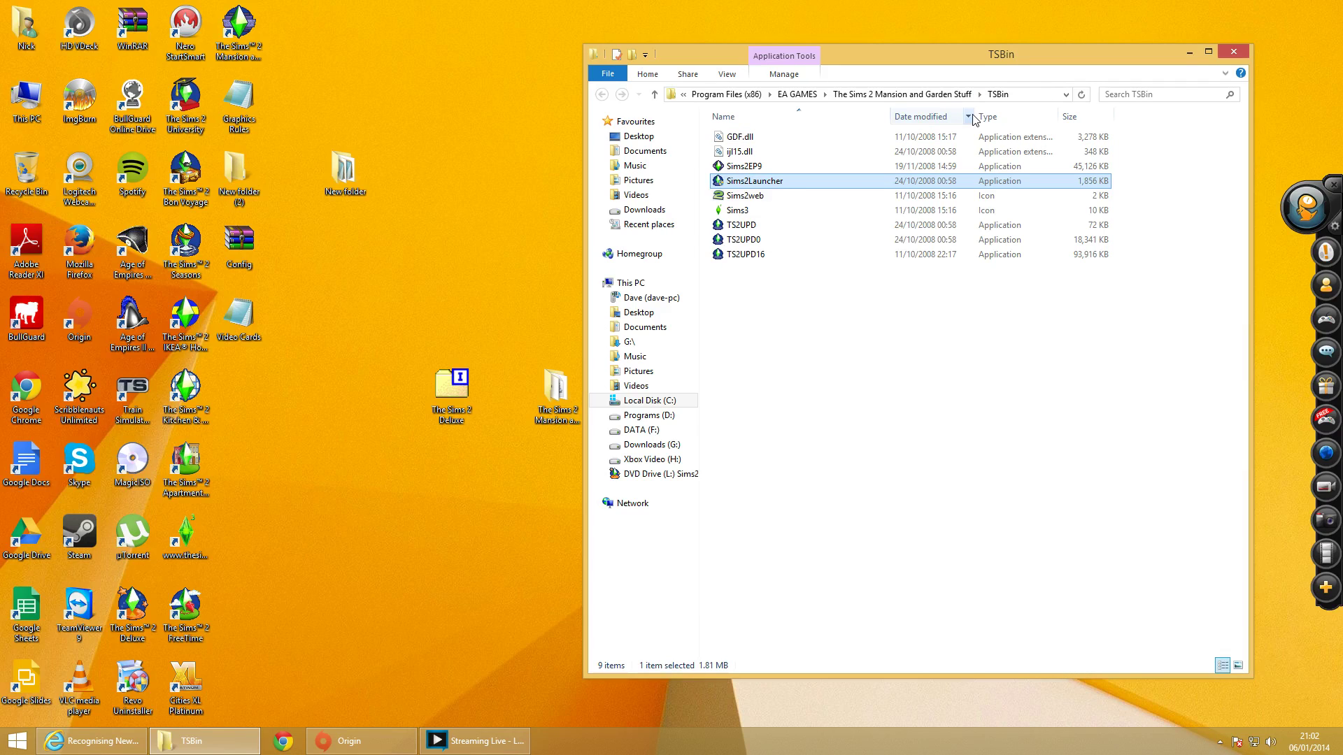
pyautogui.click(1193, 50)
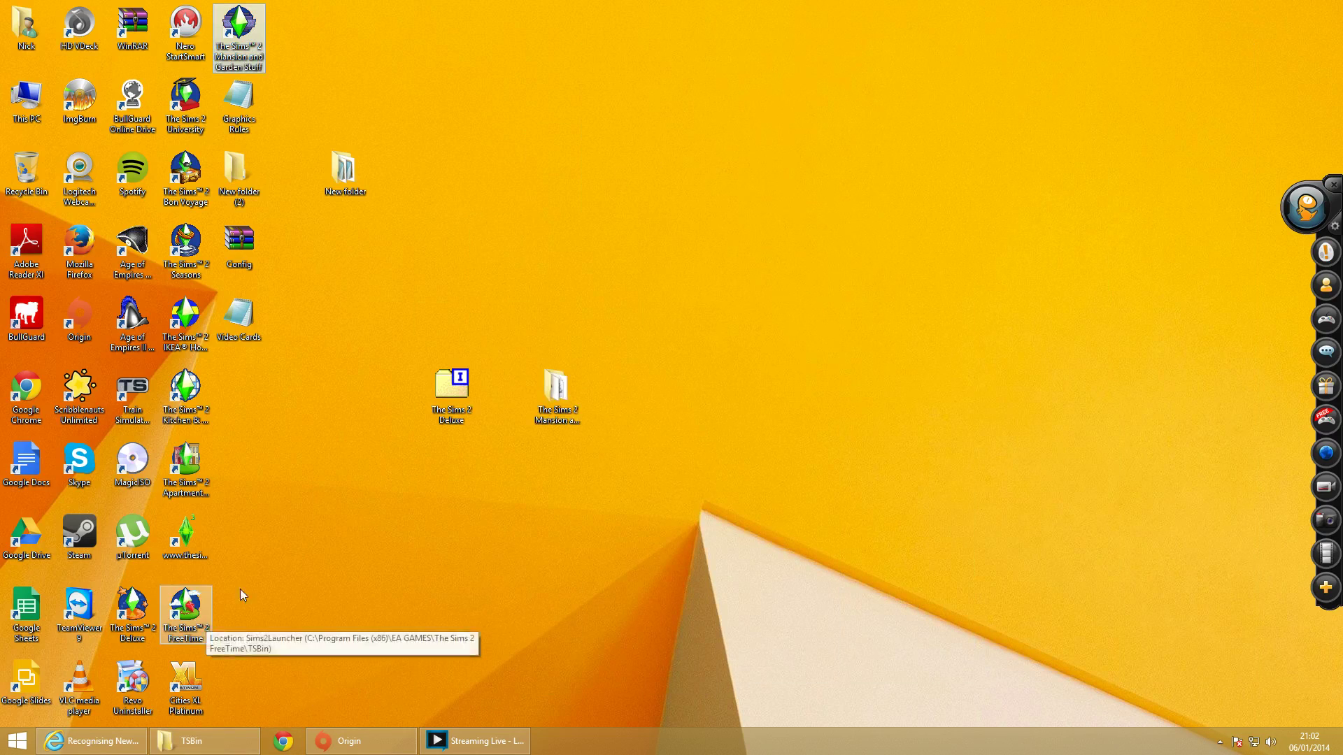
pyautogui.click(342, 410)
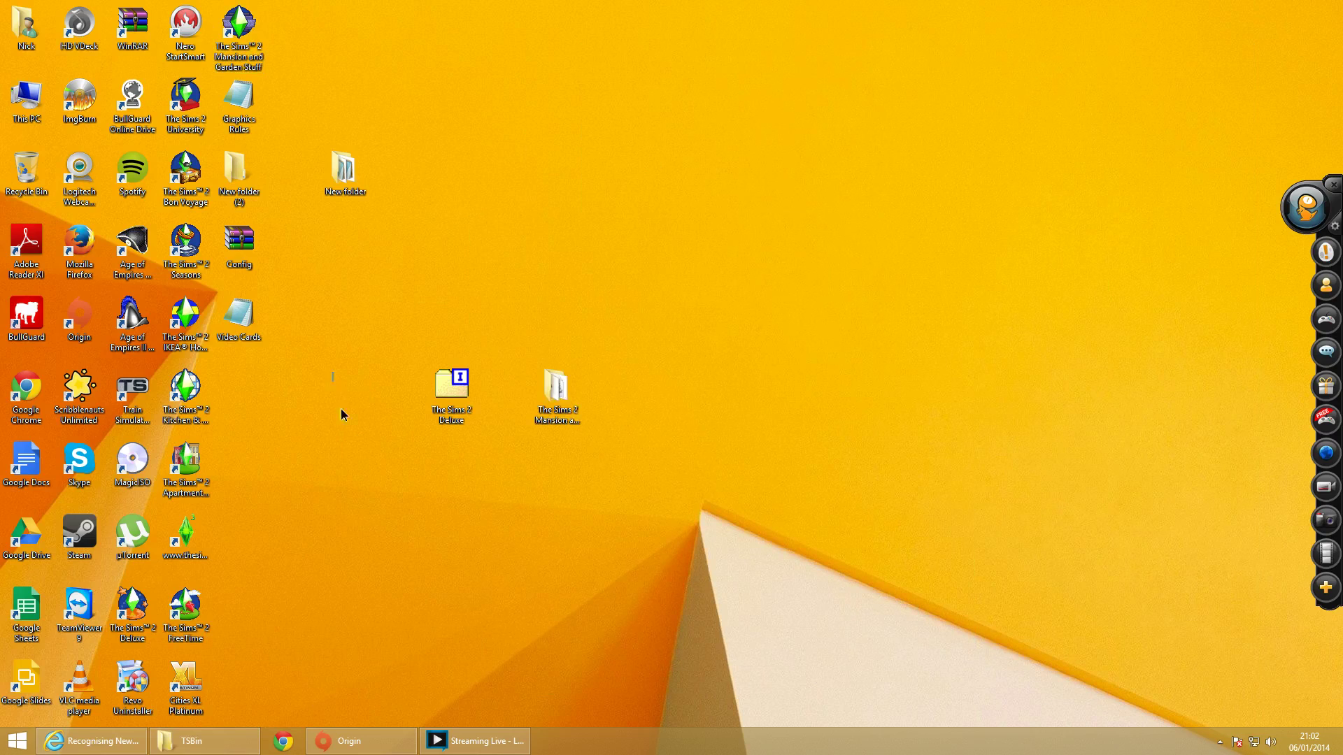
# Step: Restore the graphics-card thread in Internet Explorer and scroll from the top down to post #6
pyautogui.click(77, 742)
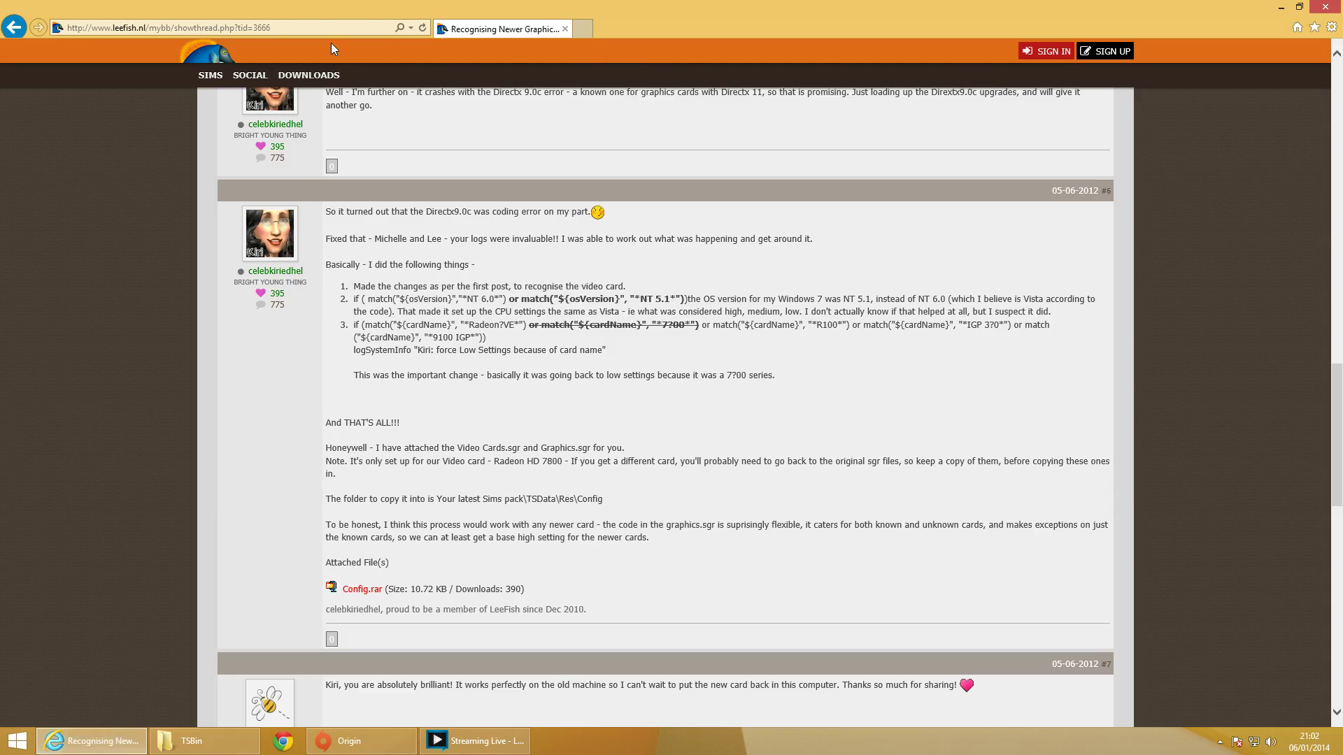
pyautogui.click(284, 27)
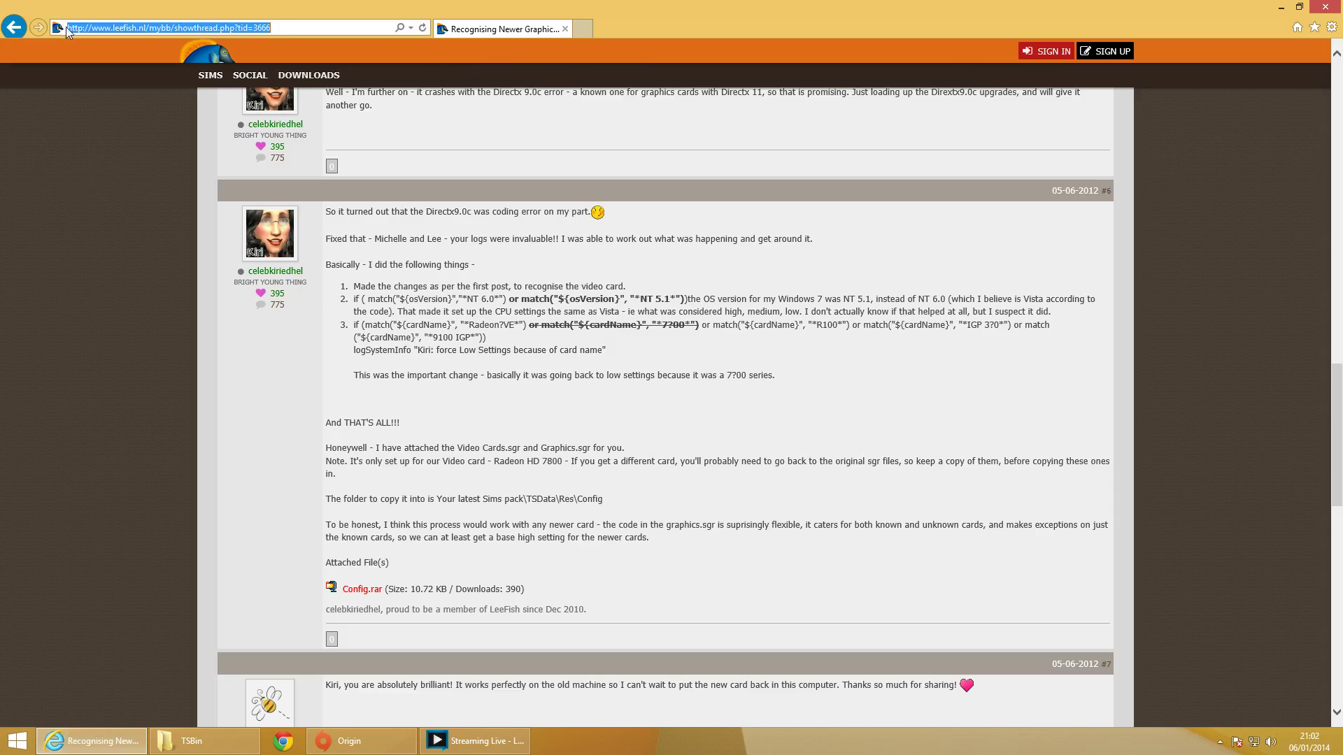
pyautogui.click(105, 365)
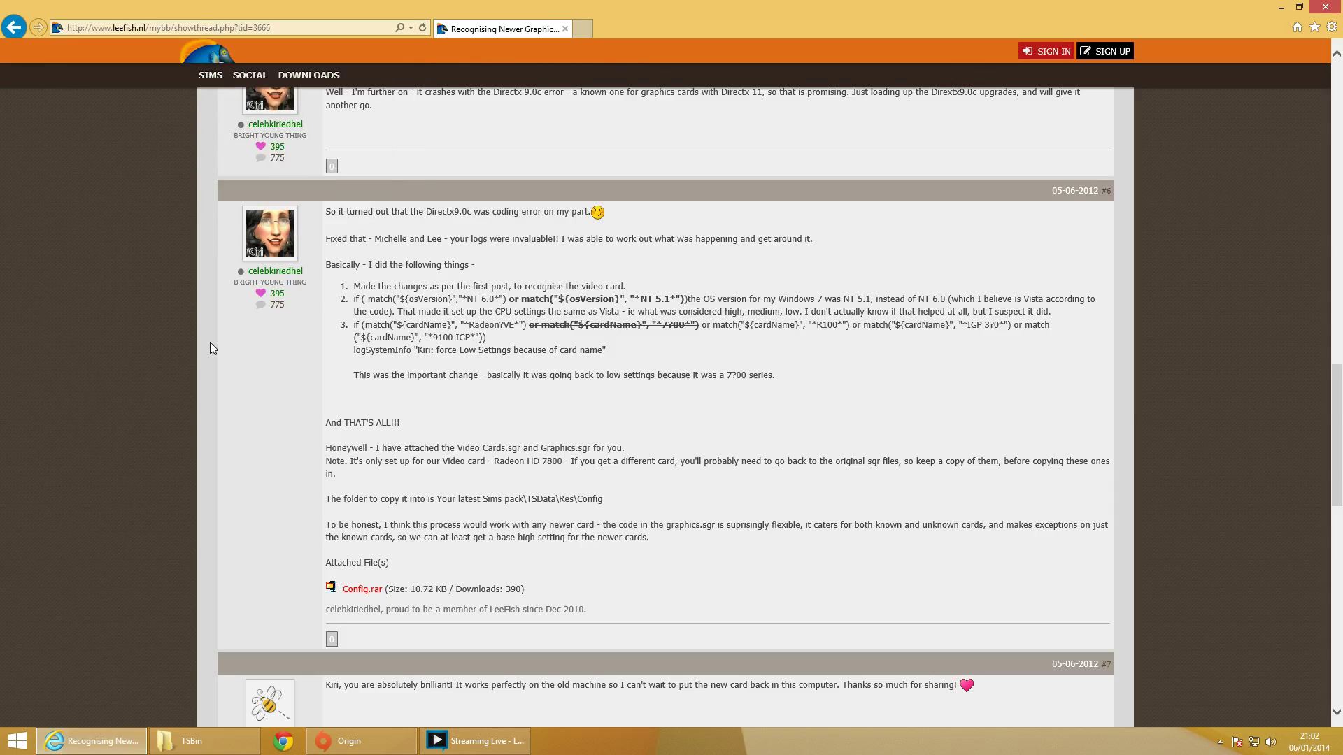
pyautogui.press('Home')
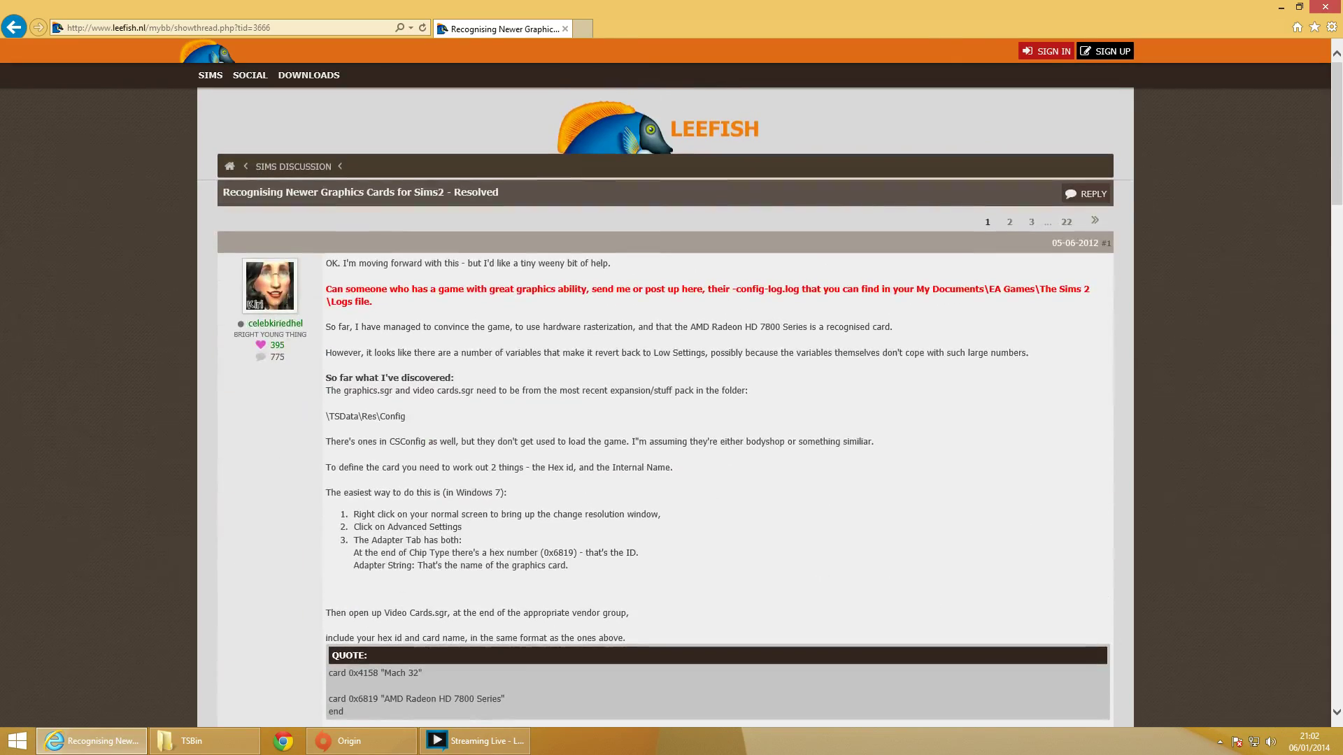
pyautogui.scroll(-4, 589, 375)
pyautogui.scroll(2, 589, 375)
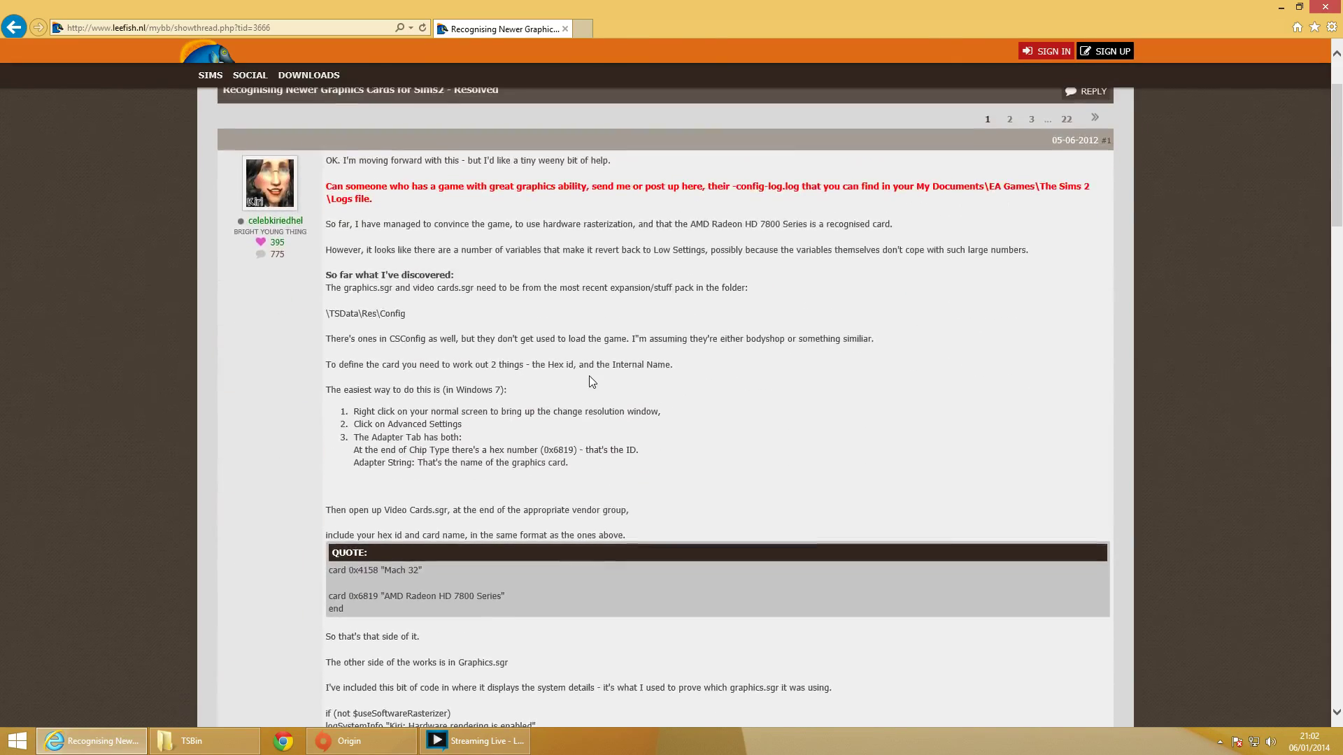
pyautogui.scroll(-1, 589, 375)
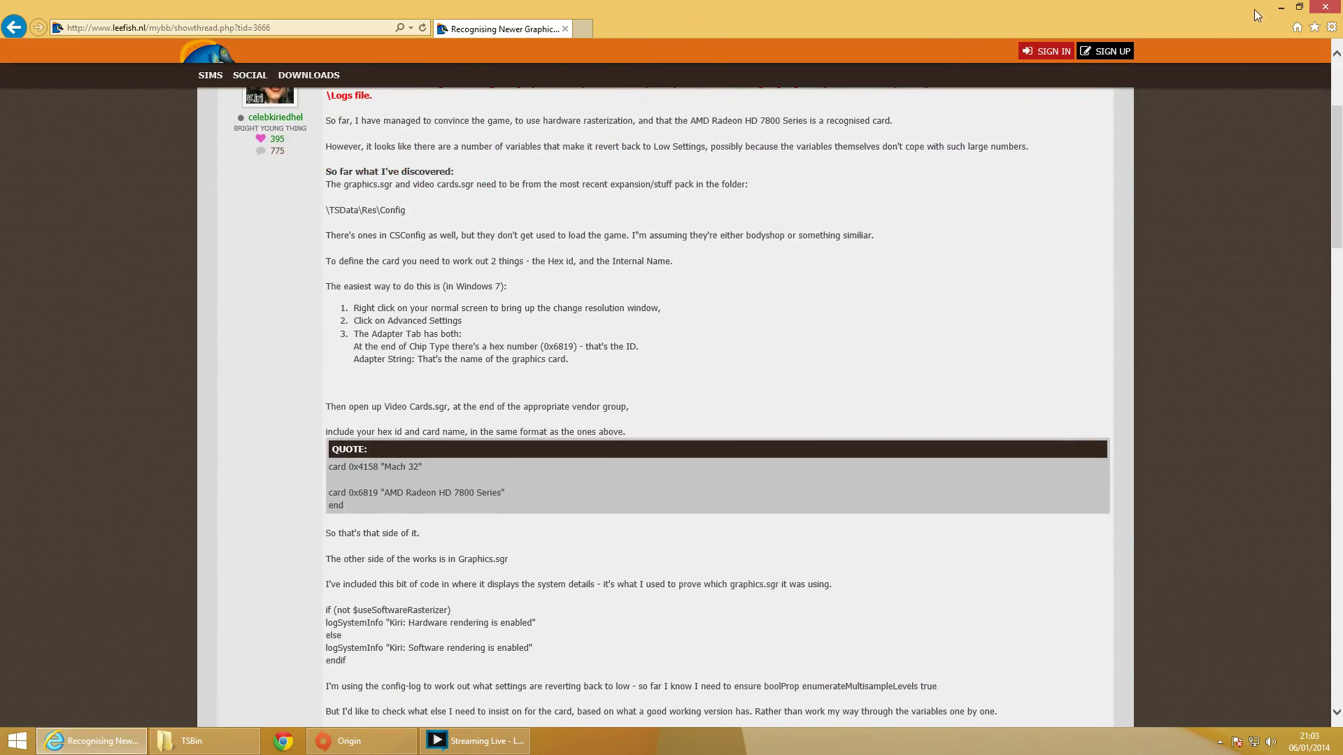
pyautogui.scroll(-1, 635, 277)
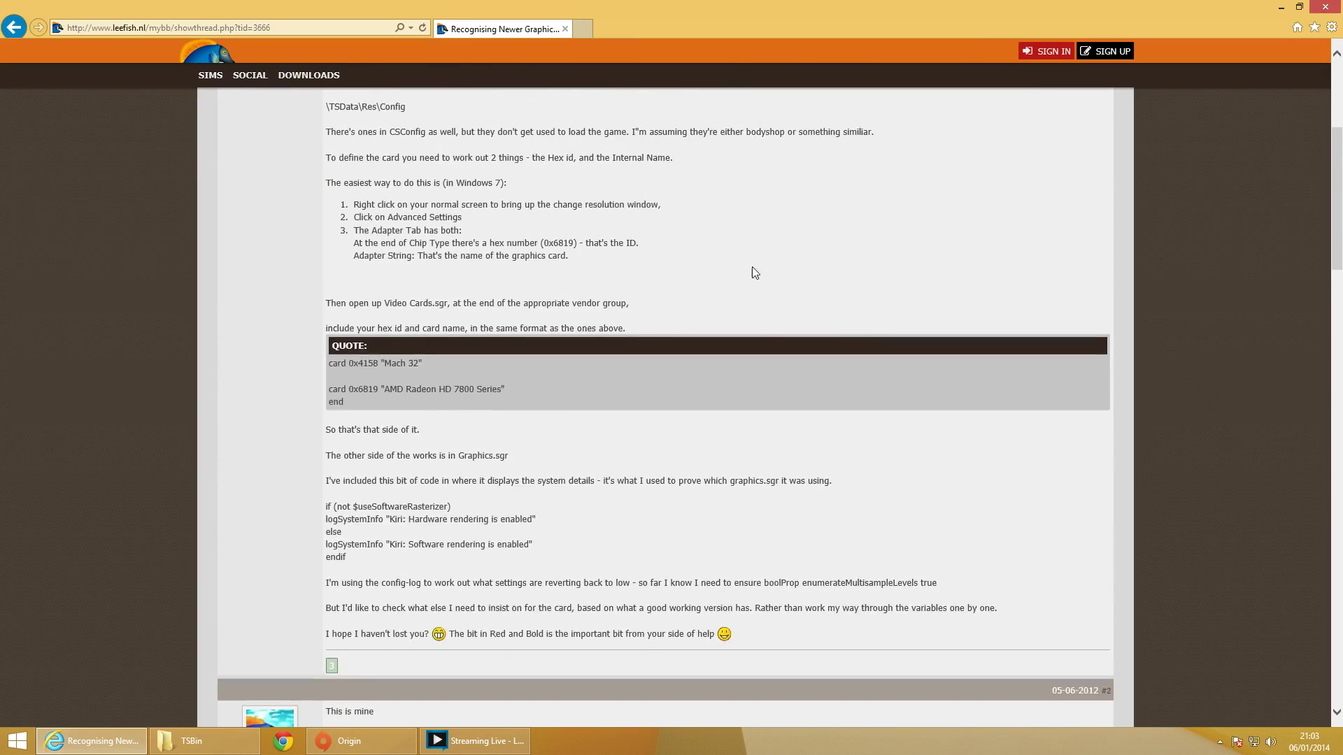
pyautogui.scroll(-2, 755, 272)
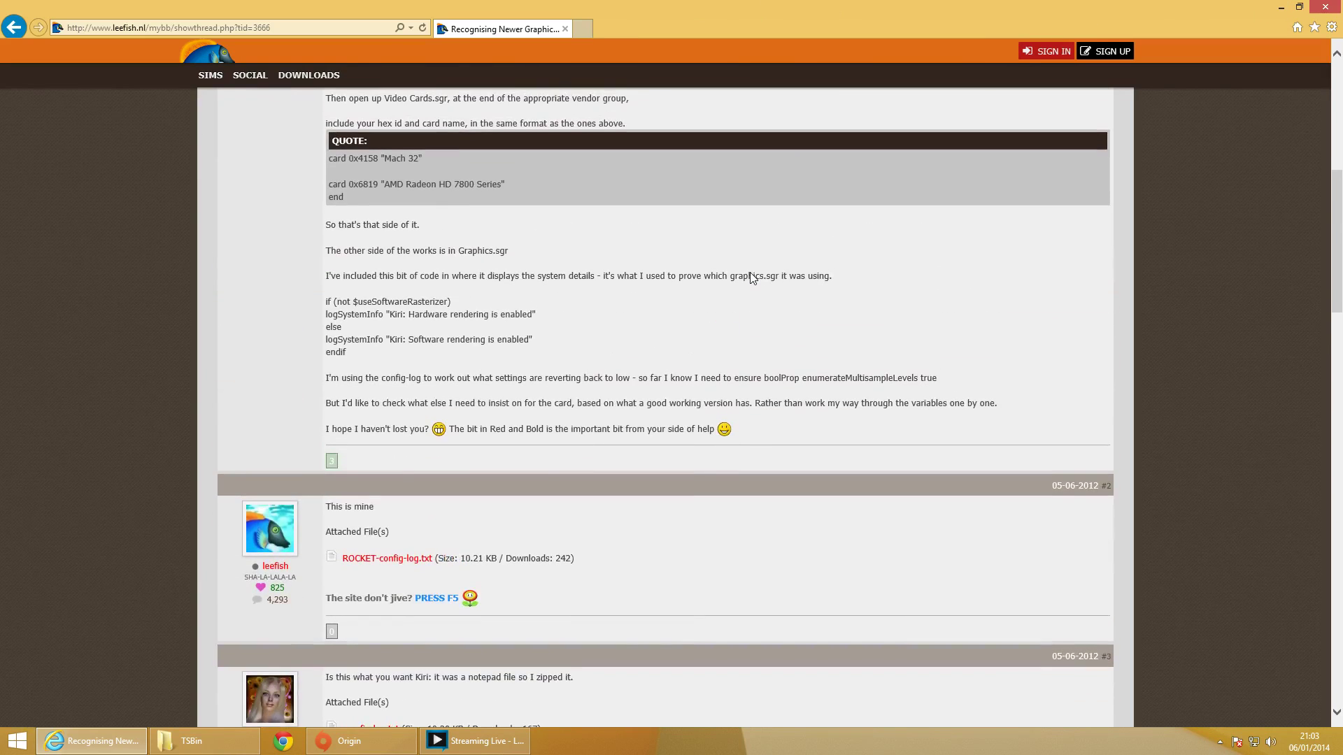
pyautogui.scroll(-1, 805, 240)
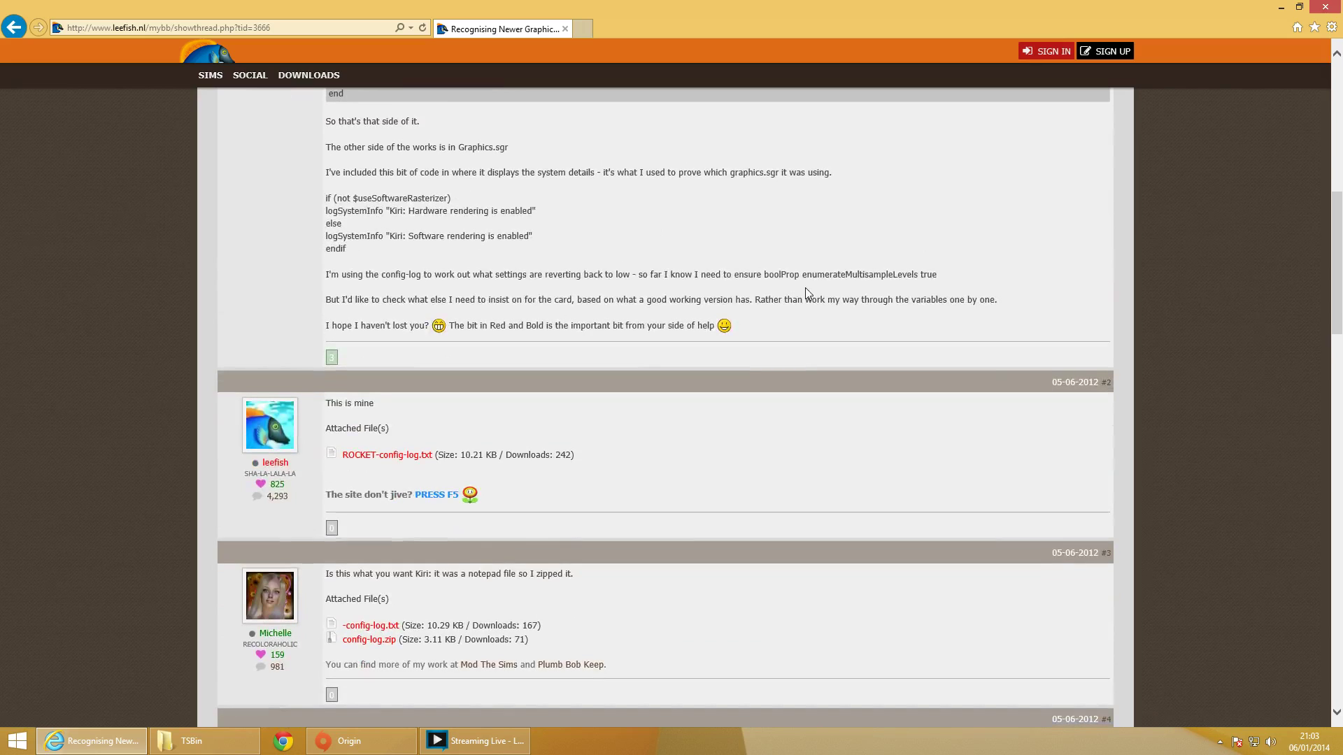
pyautogui.scroll(-1, 756, 257)
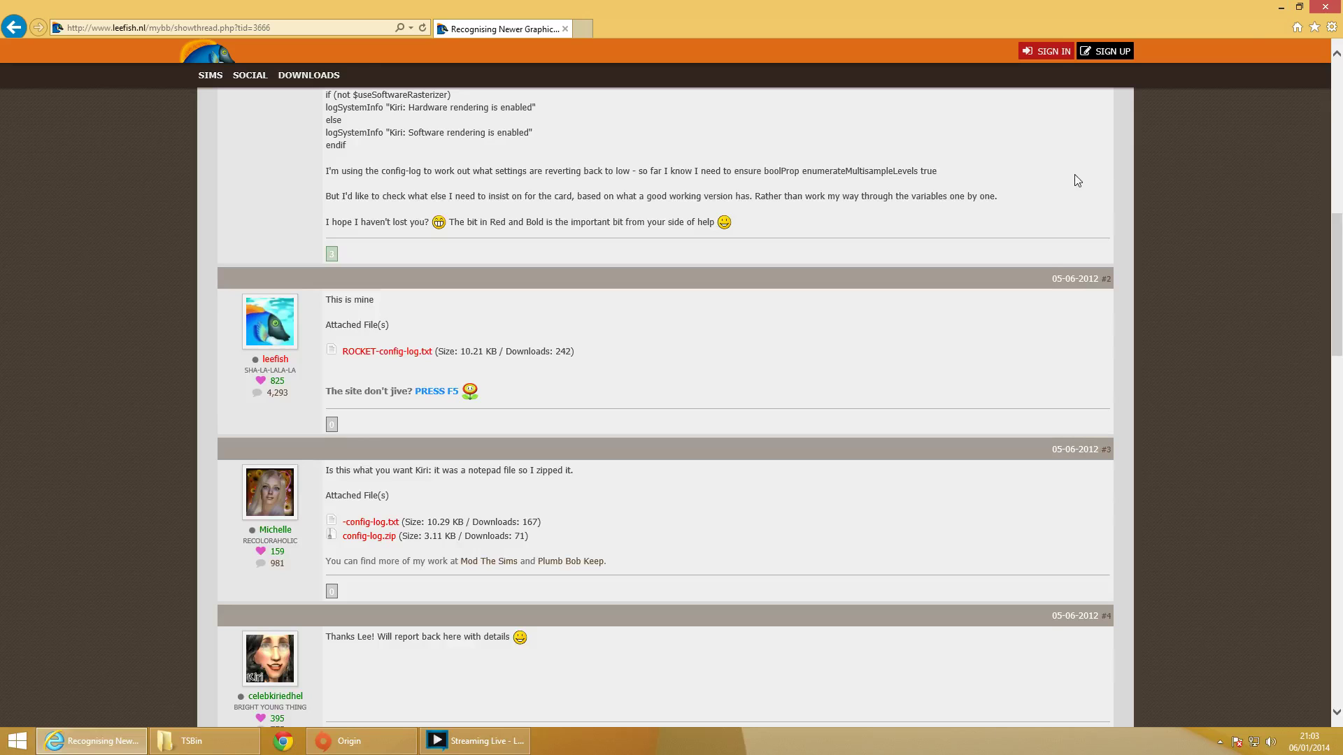
pyautogui.scroll(2, 941, 217)
pyautogui.scroll(6, 940, 217)
pyautogui.scroll(-11, 489, 439)
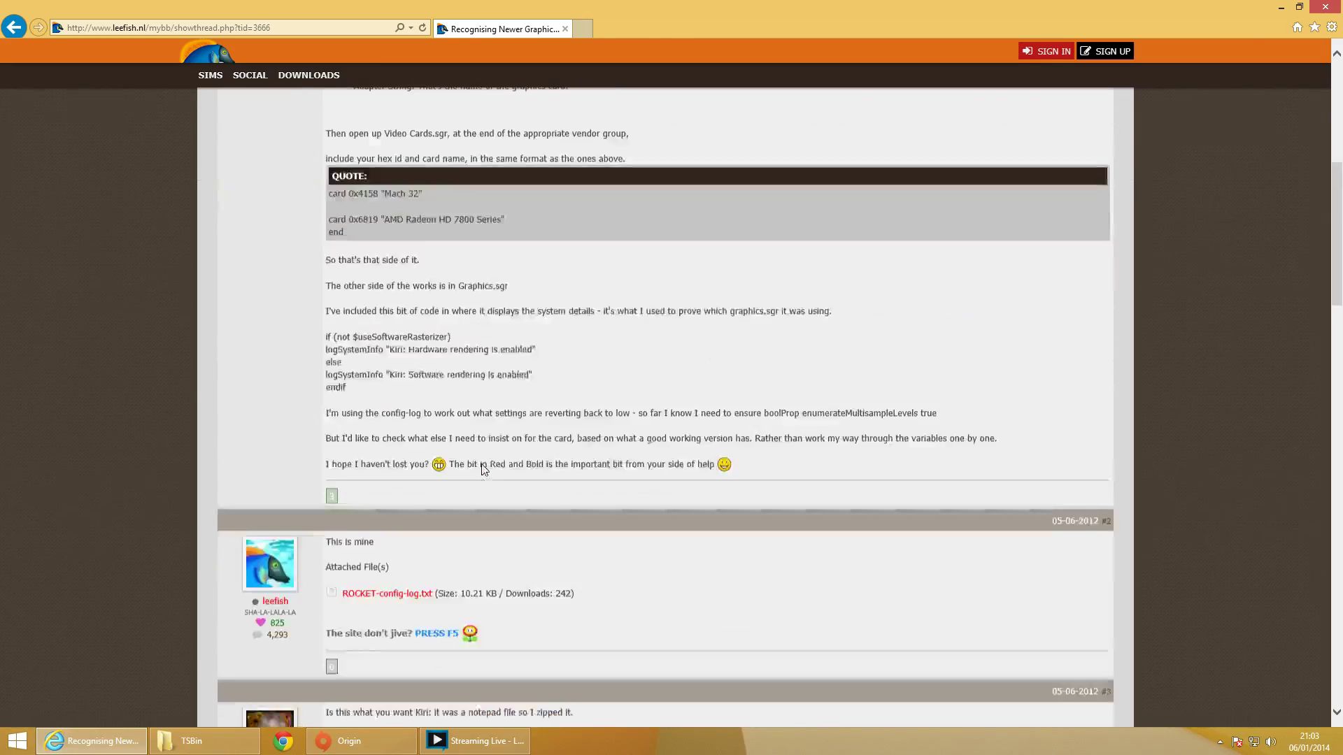
pyautogui.scroll(-3, 488, 438)
pyautogui.scroll(1, 537, 417)
pyautogui.scroll(-2, 535, 403)
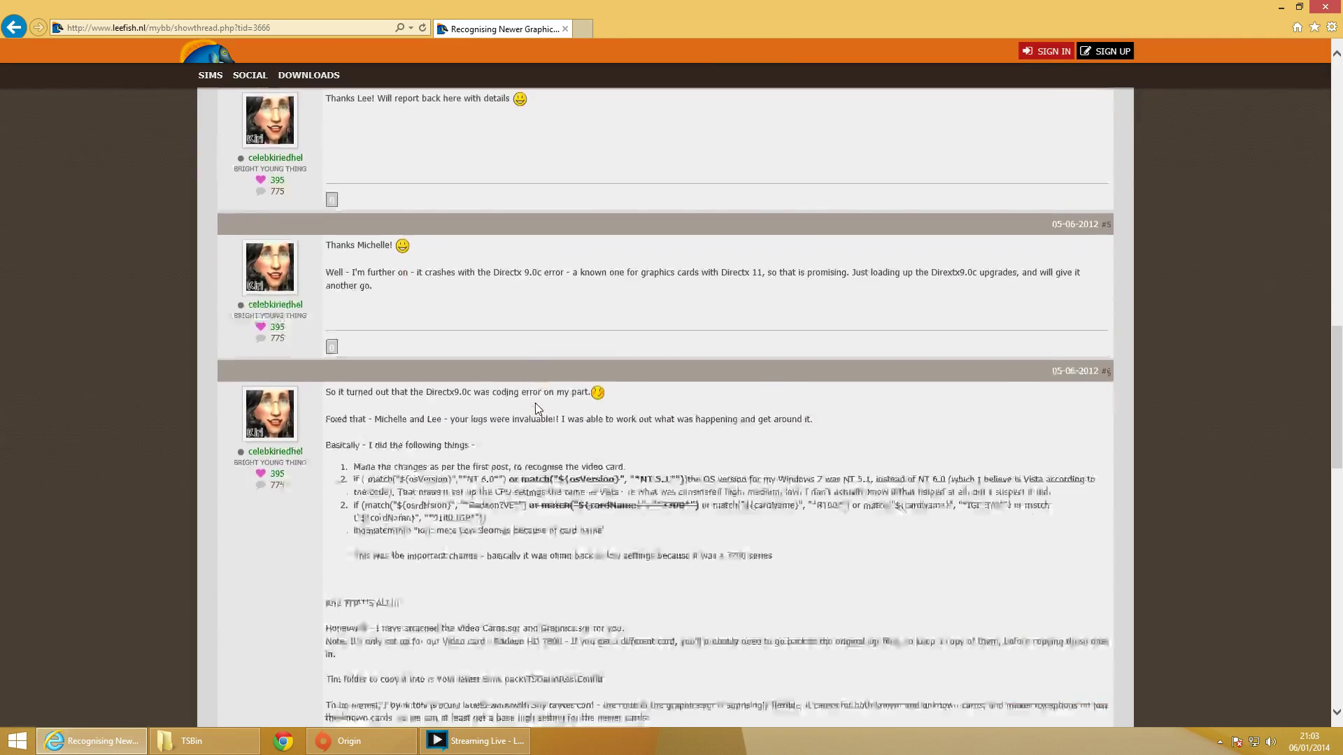
pyautogui.scroll(-1, 537, 409)
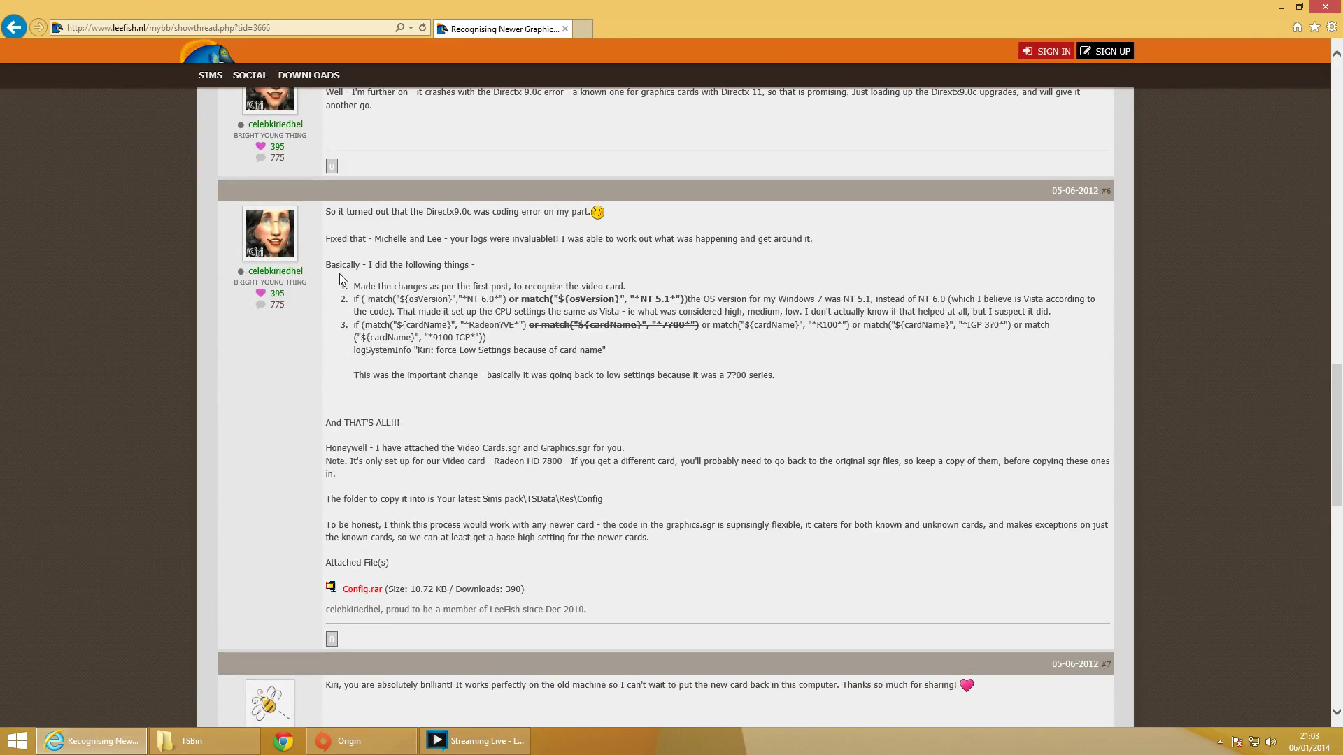
# Step: Highlight post #6's list of changes and its Config.rar attachment line
pyautogui.moveTo(338, 277); pyautogui.dragTo(676, 374)
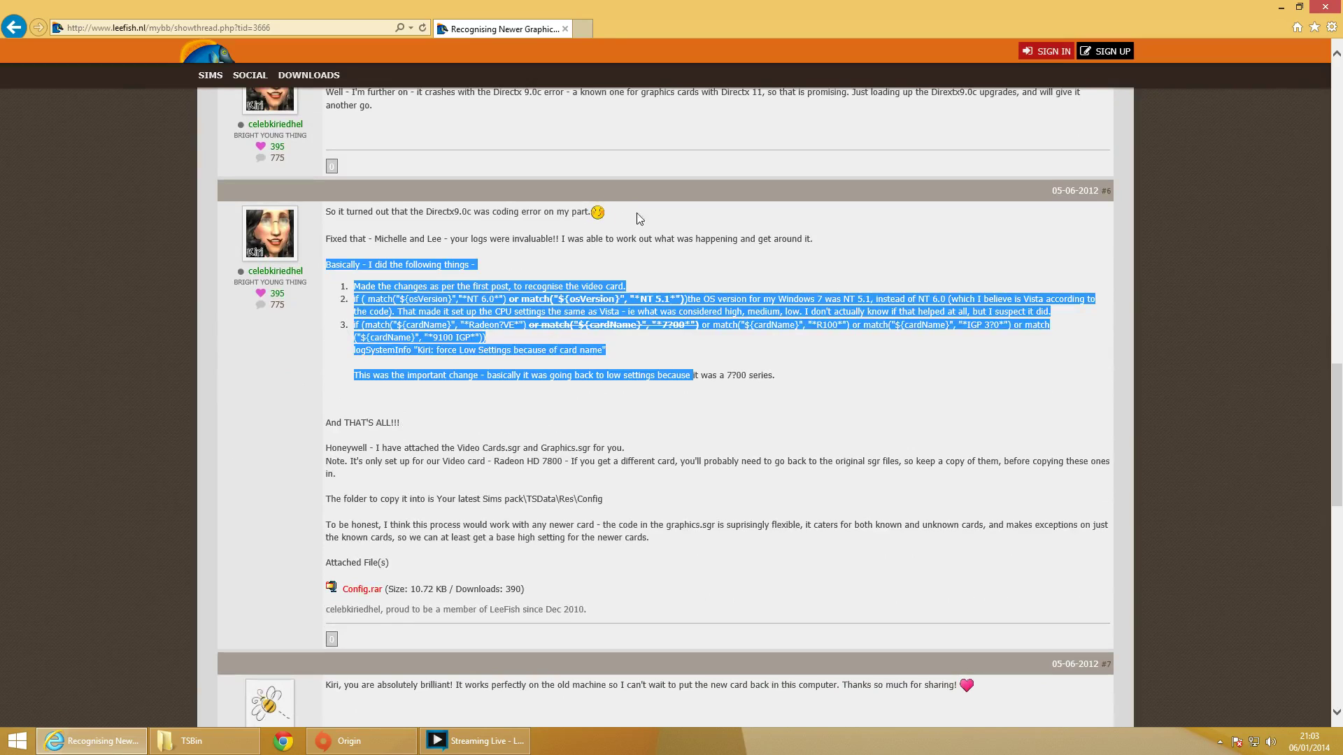
pyautogui.click(653, 227)
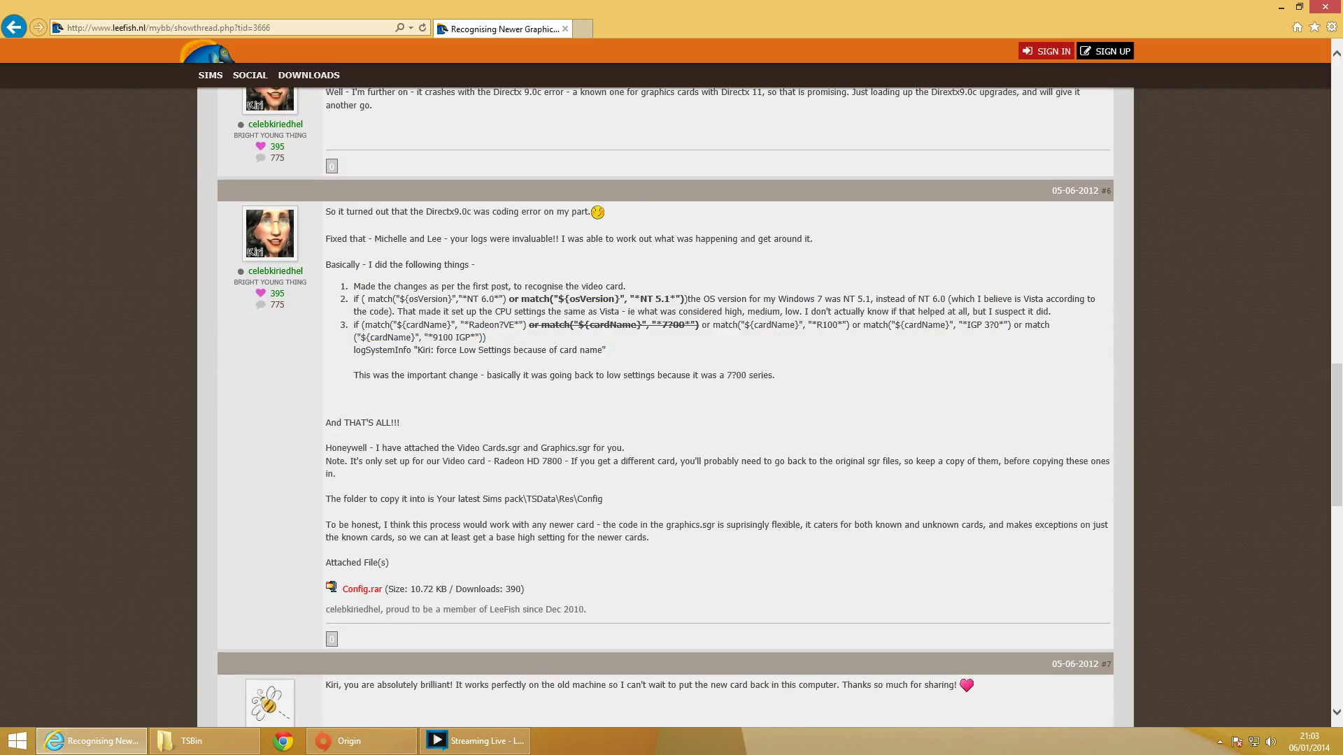
pyautogui.moveTo(324, 563)
pyautogui.mouseDown()
pyautogui.moveTo(524, 591)
pyautogui.moveTo(531, 608)
pyautogui.mouseUp()
pyautogui.click(626, 594)
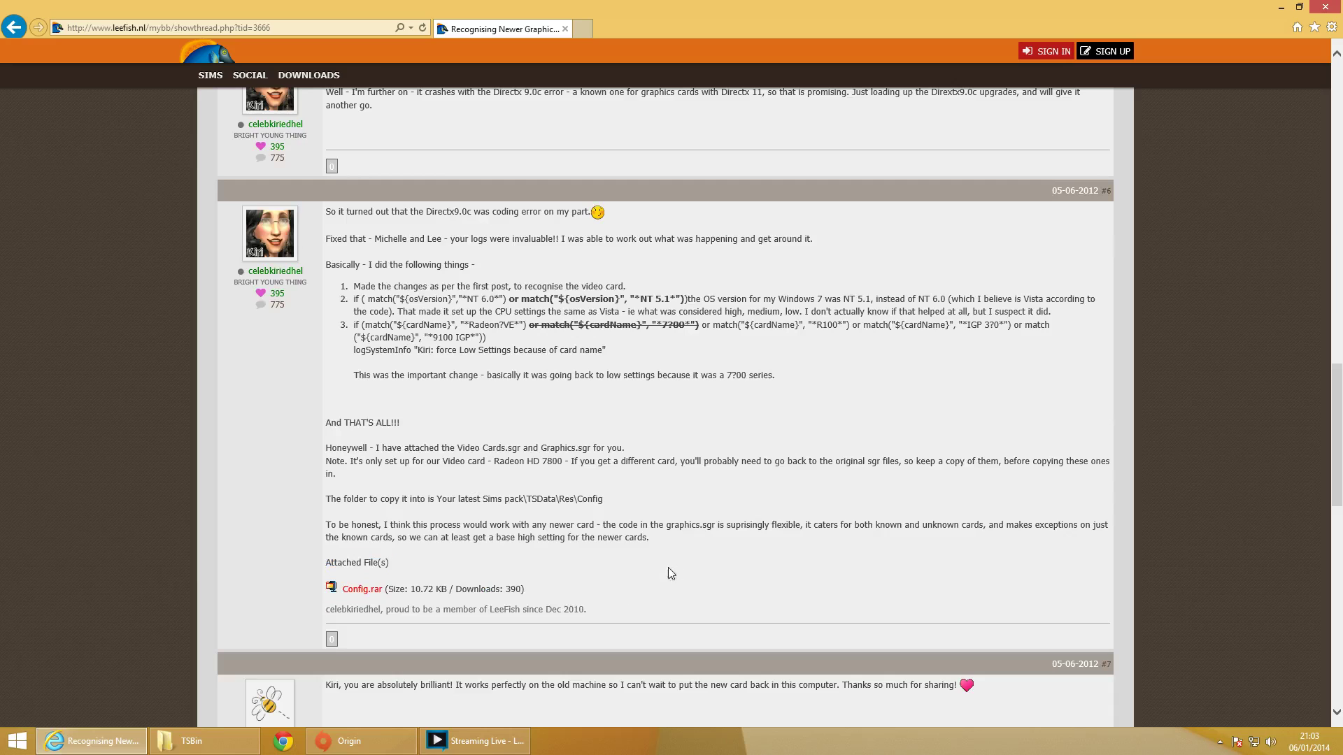
# Step: Save Config.rar to the Desktop over the existing Config archive, then minimize the browser
pyautogui.click(364, 591)
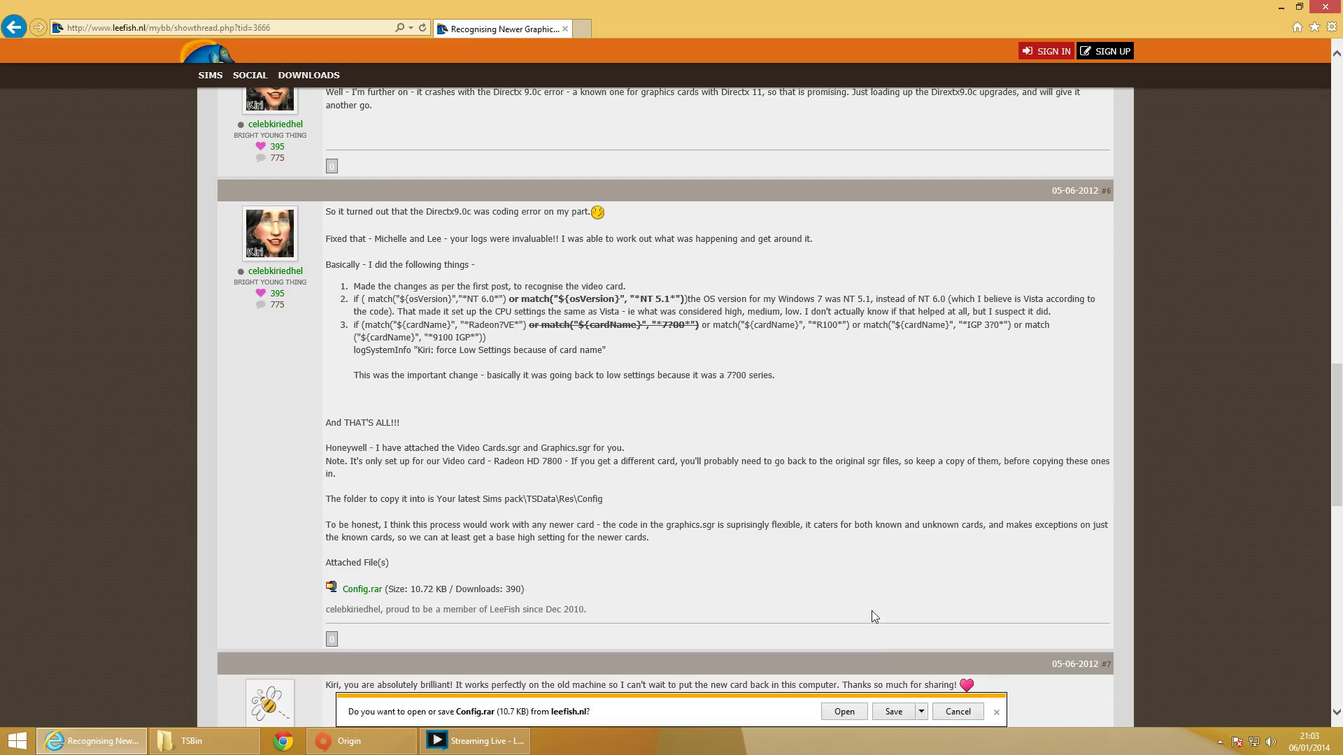
pyautogui.click(922, 711)
pyautogui.click(944, 691)
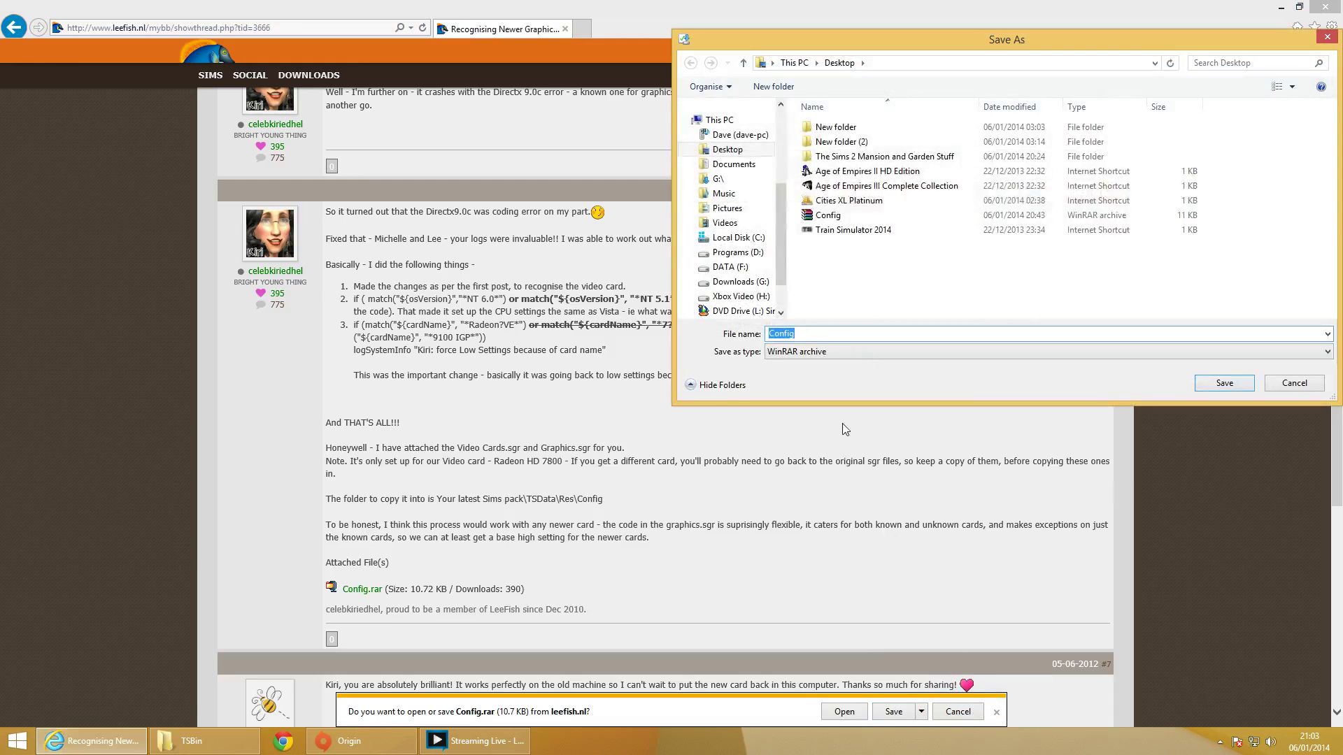
pyautogui.click(840, 217)
pyautogui.click(1225, 382)
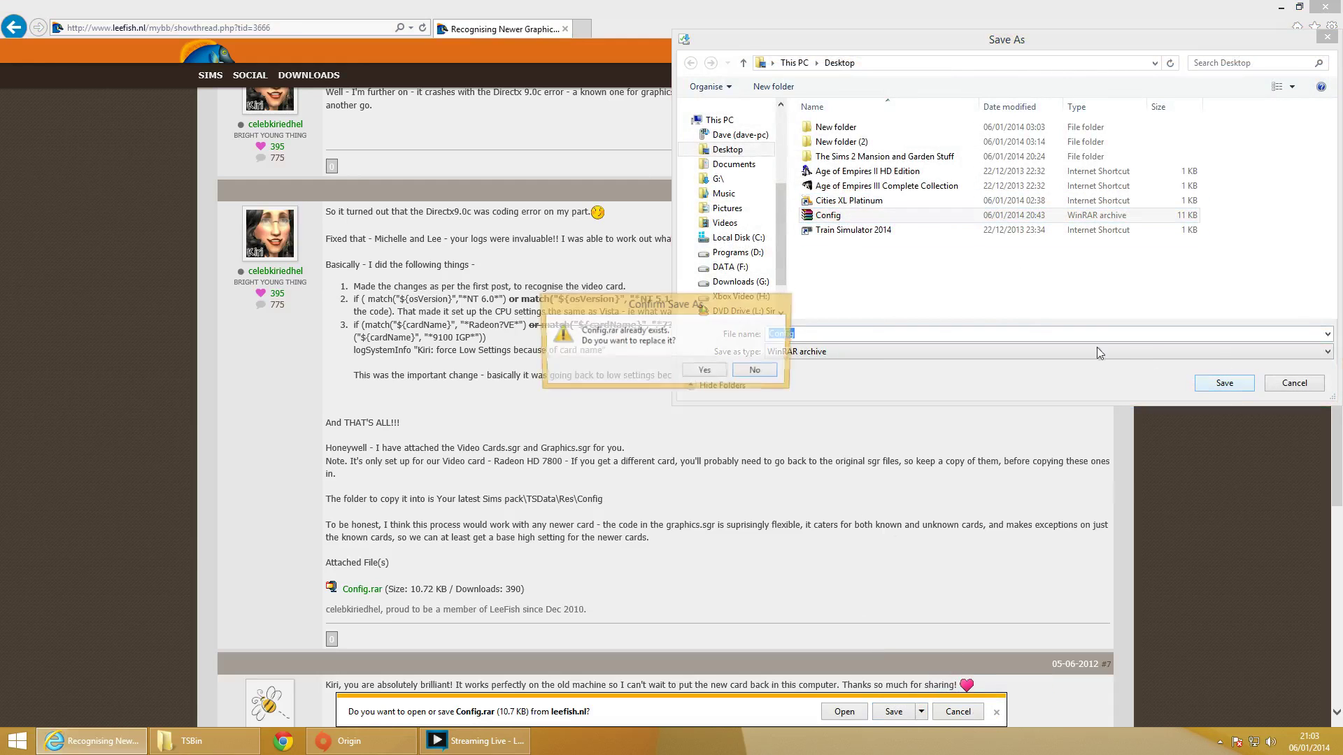
pyautogui.click(724, 367)
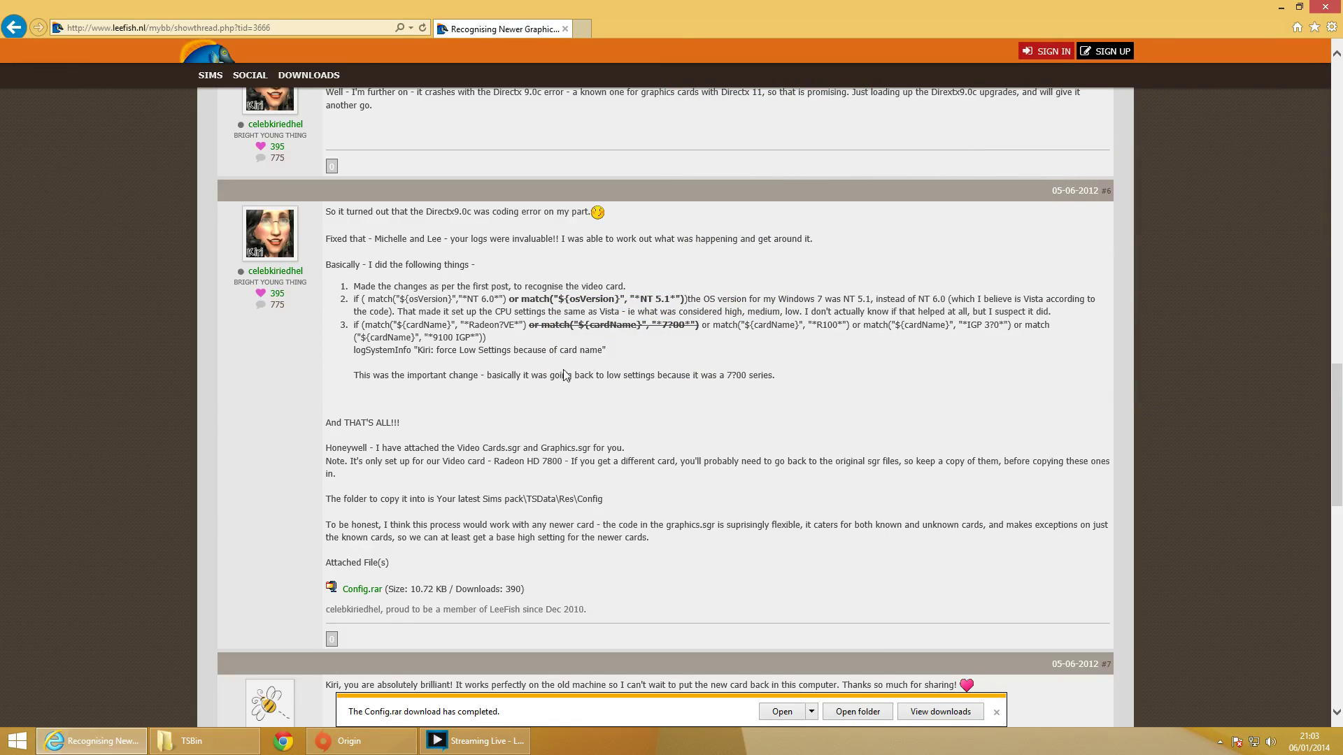
pyautogui.click(1282, 8)
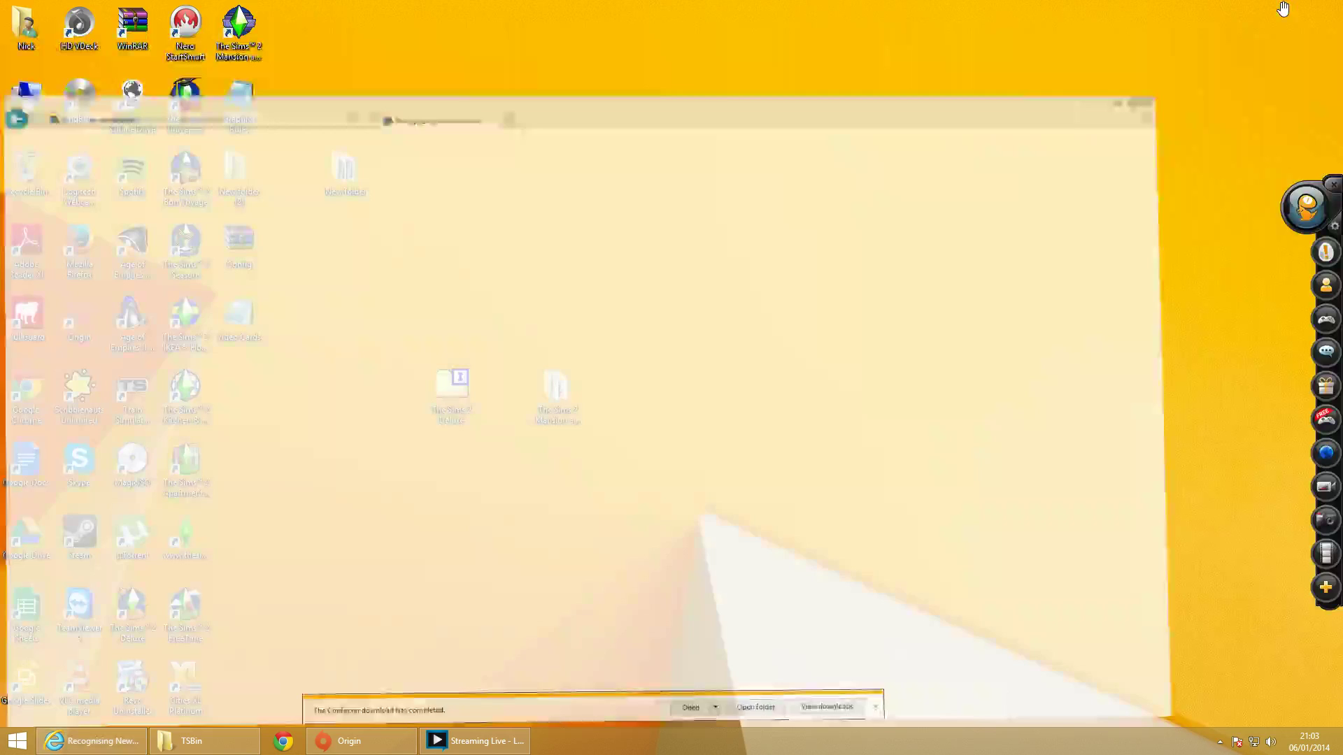
# Step: Open Config.rar, check Video Cards.sgr and Graphics Rules.sgr, dock WinRAR left, then minimize it
pyautogui.doubleClick(249, 246)
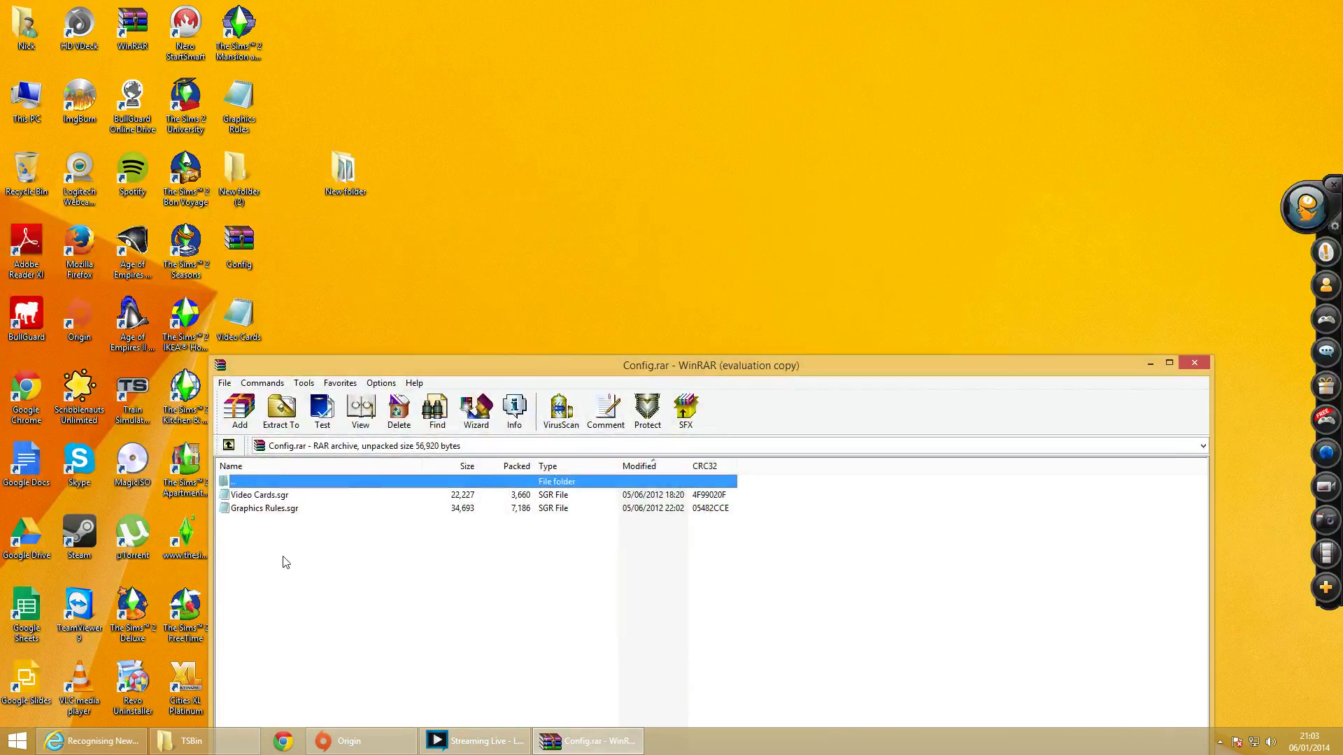
pyautogui.moveTo(249, 550); pyautogui.dragTo(325, 496)
pyautogui.click(507, 568)
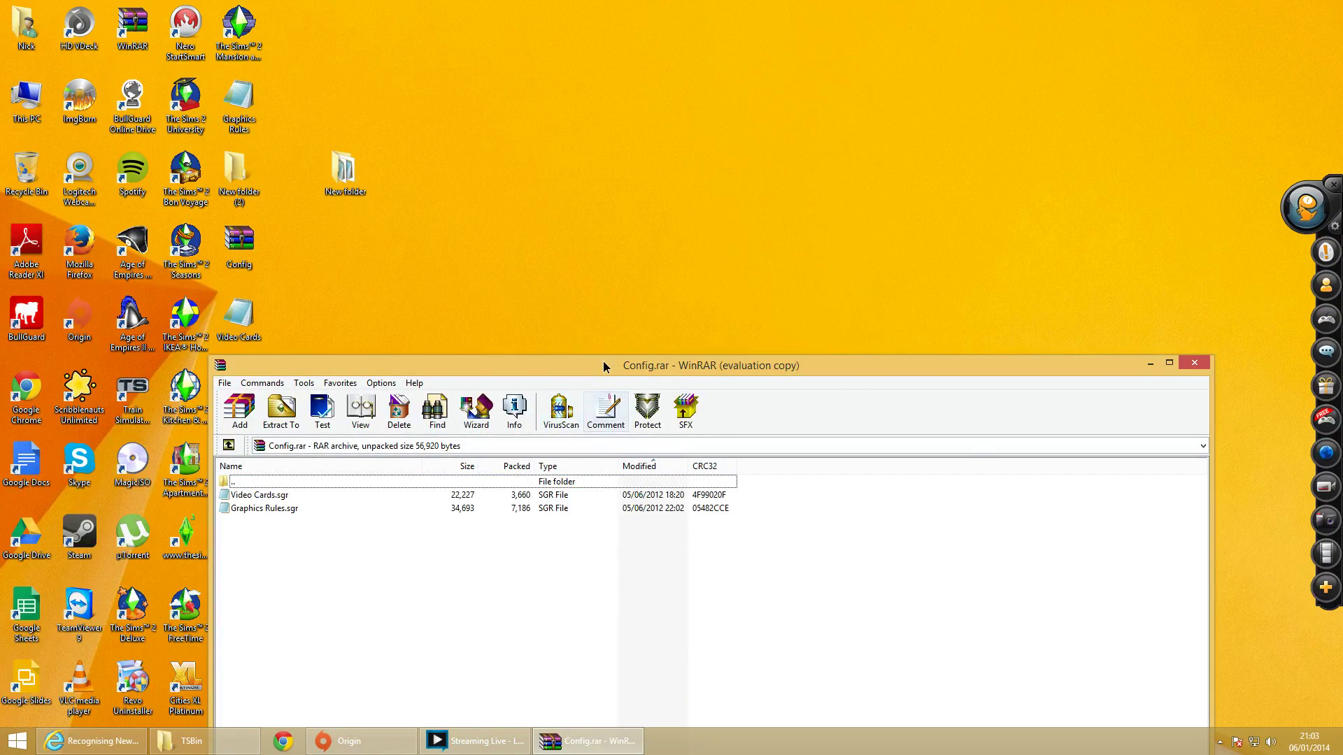
pyautogui.moveTo(603, 361); pyautogui.dragTo(2, 301)
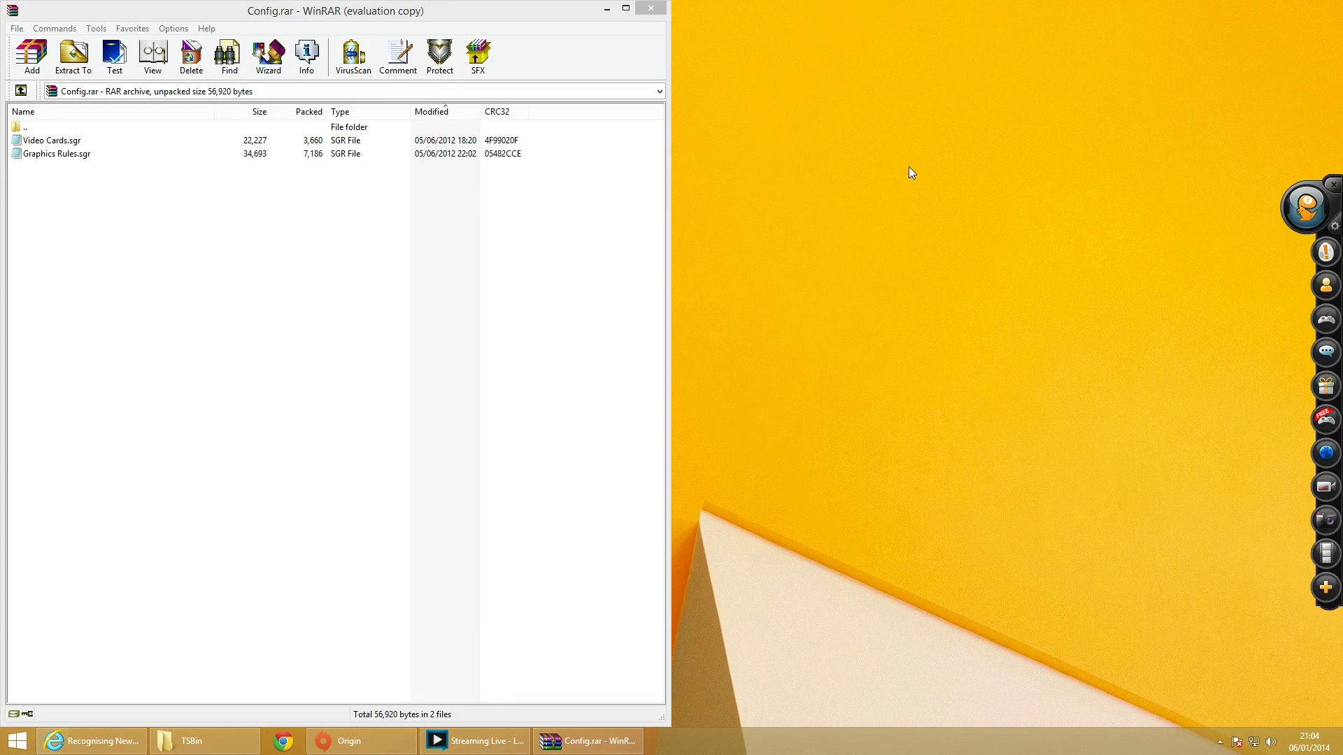
pyautogui.moveTo(6, 197); pyautogui.dragTo(95, 139)
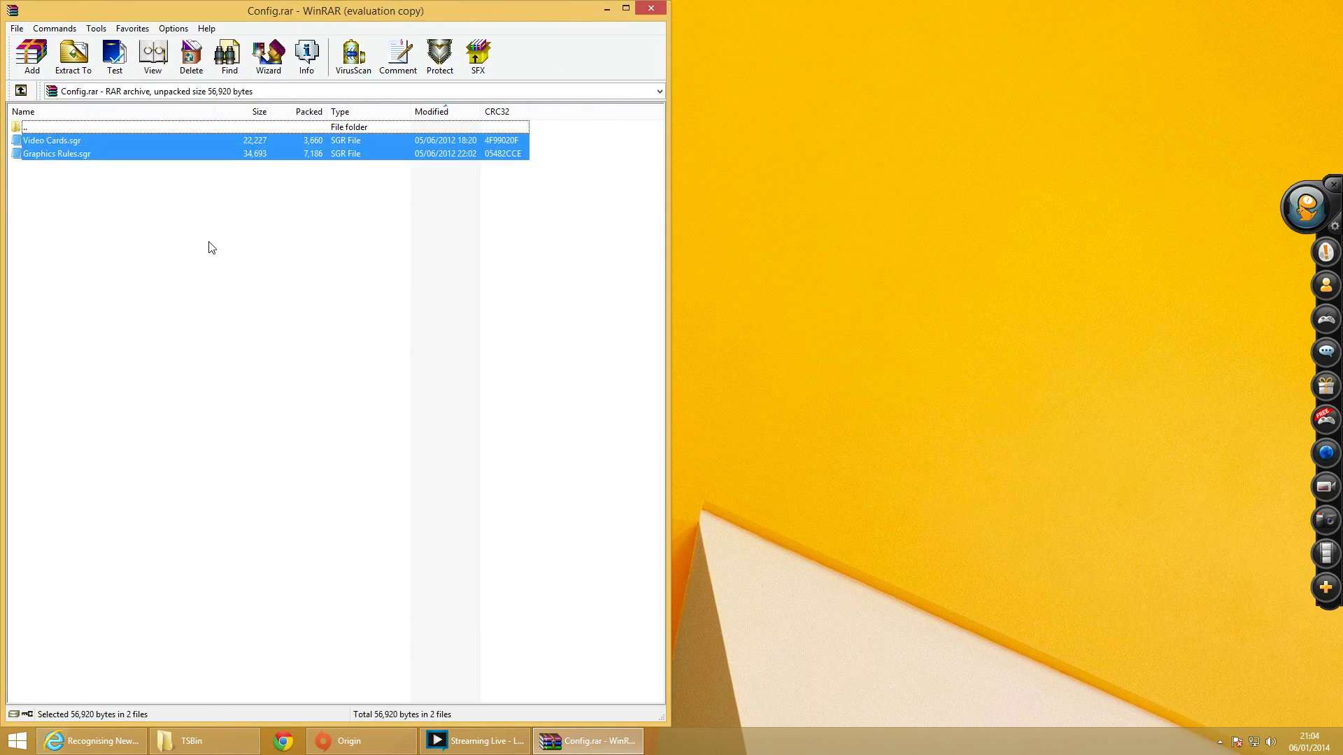
pyautogui.click(228, 480)
pyautogui.click(869, 342)
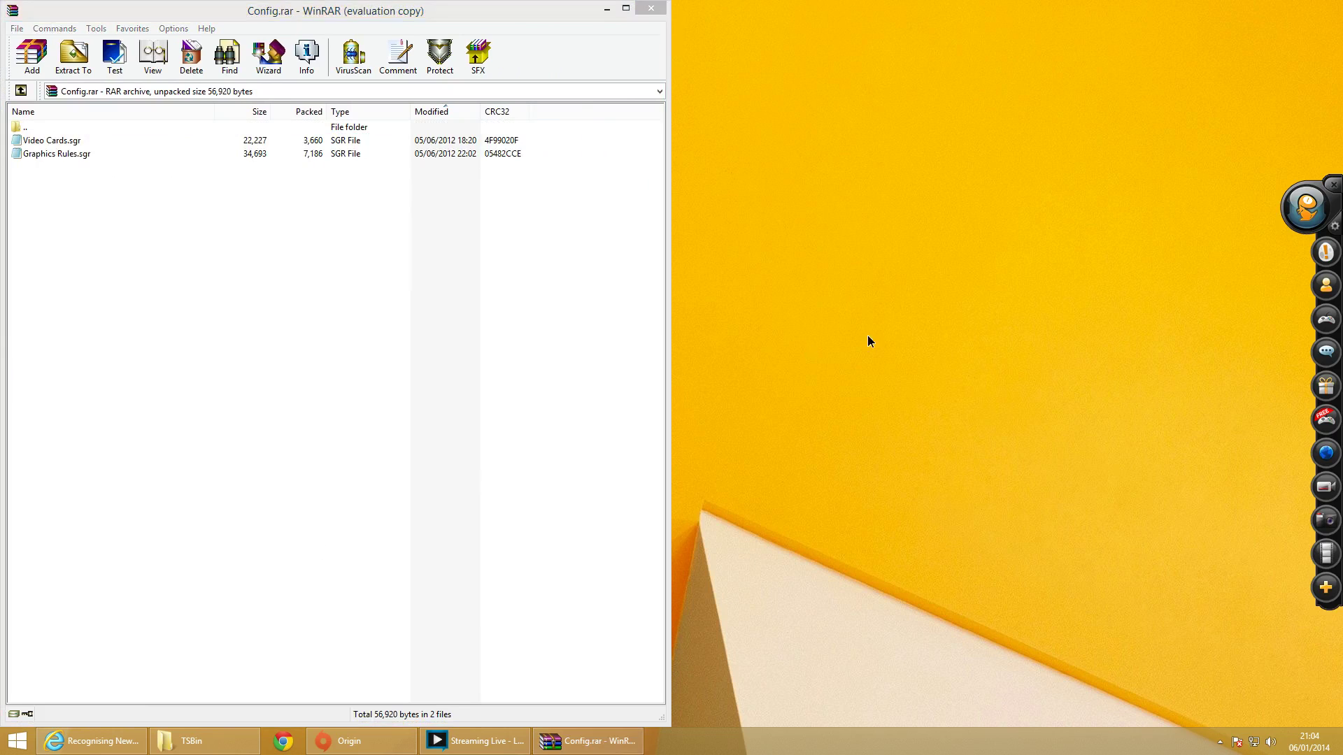
pyautogui.click(649, 5)
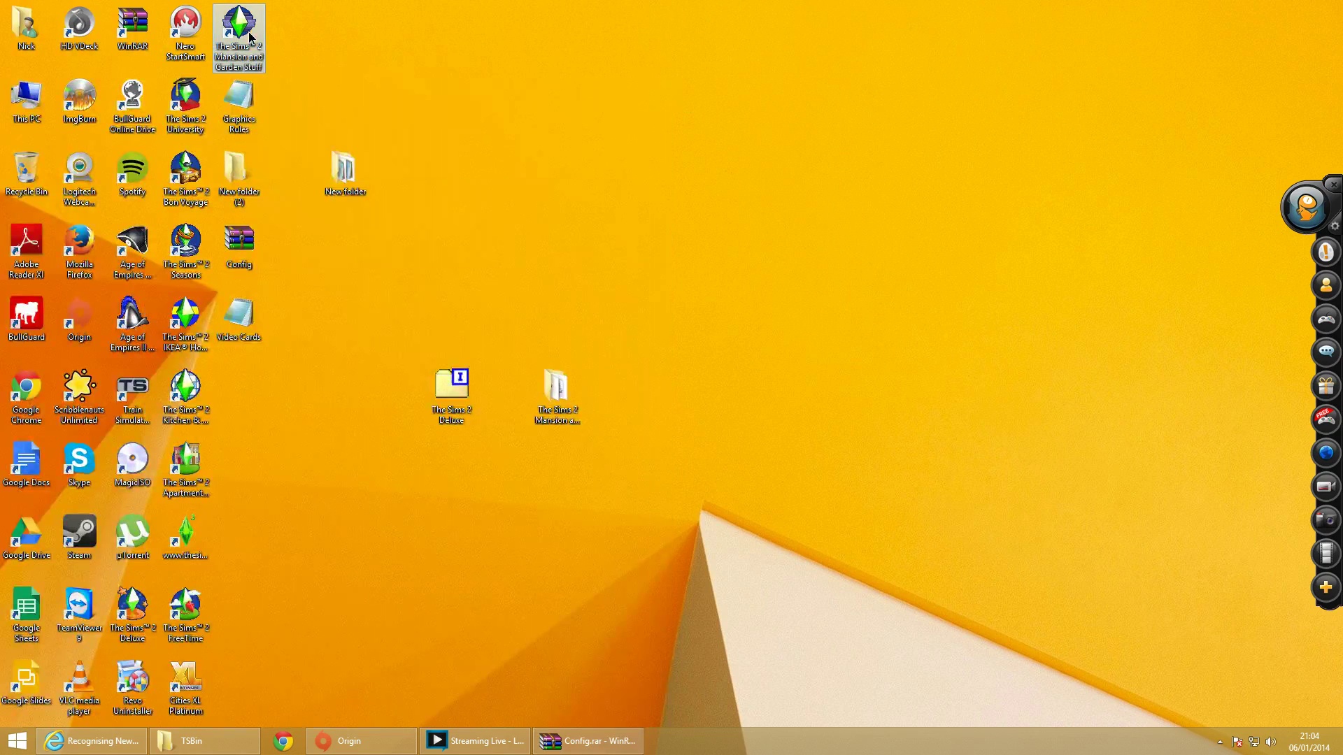
# Step: Use Open file location on The Sims 2 Mansion and Garden Stuff shortcut to reach TSBin
pyautogui.rightClick(250, 37)
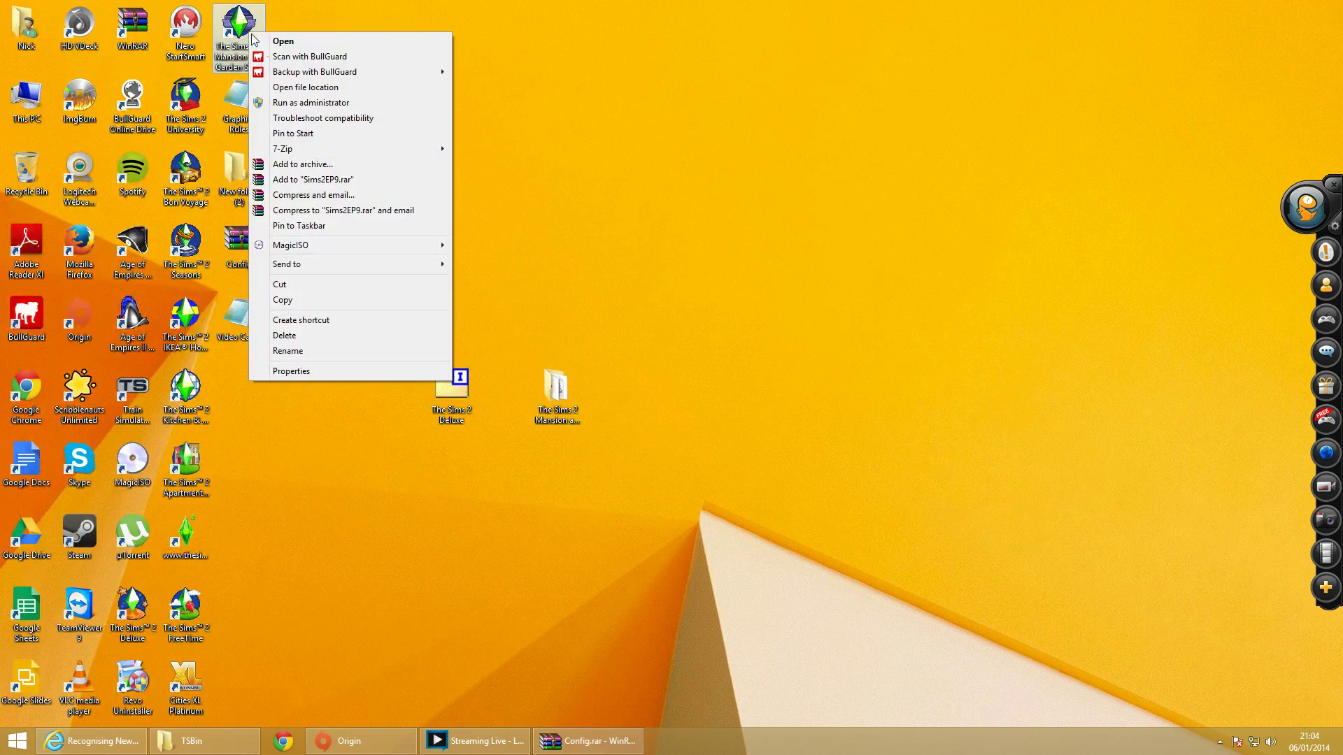
pyautogui.click(325, 87)
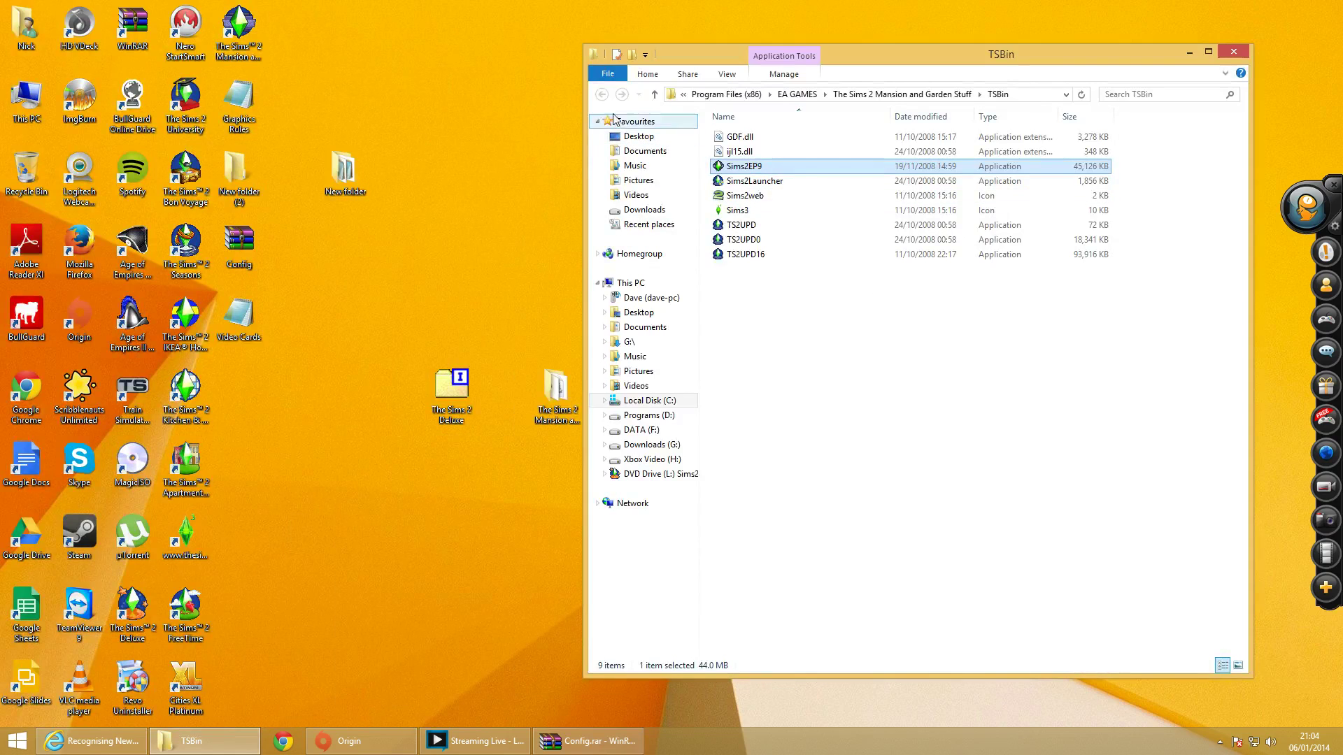
# Step: Navigate from The Sims 2 Mansion and Garden Stuff folder into TSData\Res\Config
pyautogui.click(893, 98)
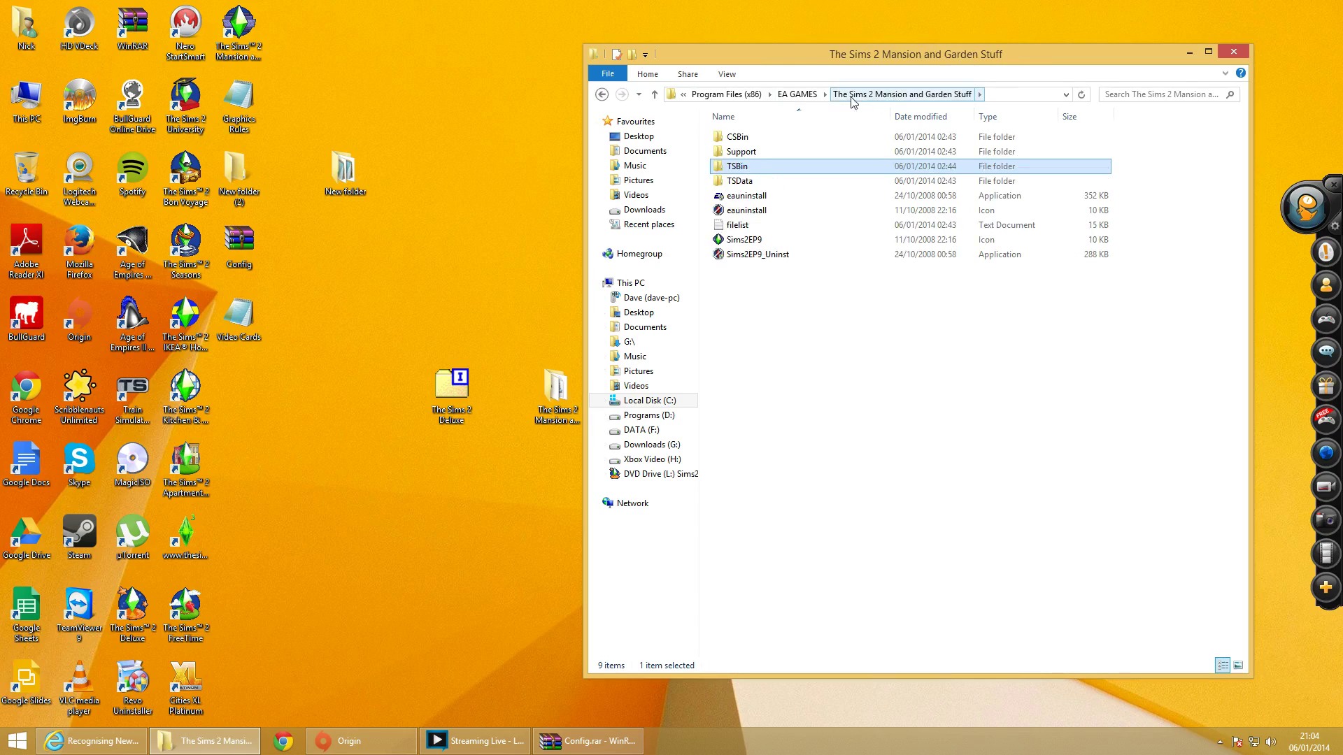
pyautogui.click(763, 186)
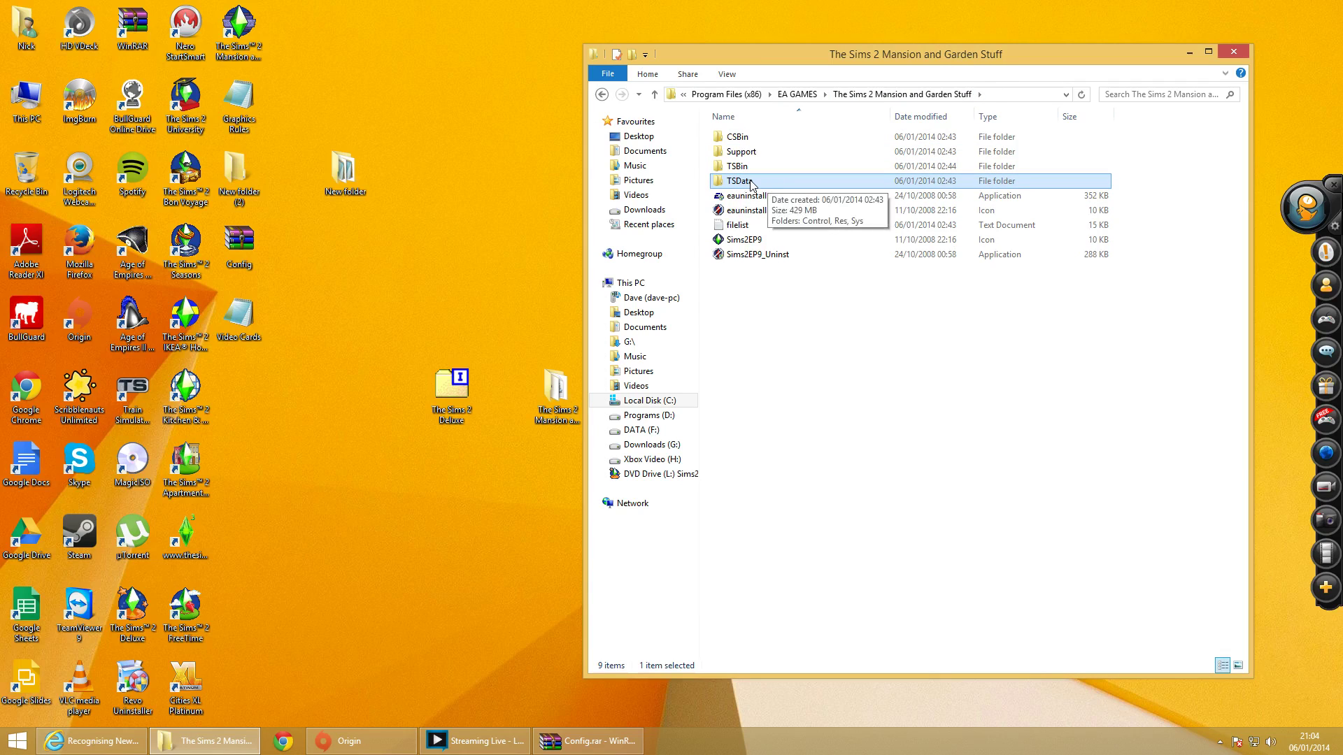
pyautogui.doubleClick(752, 185)
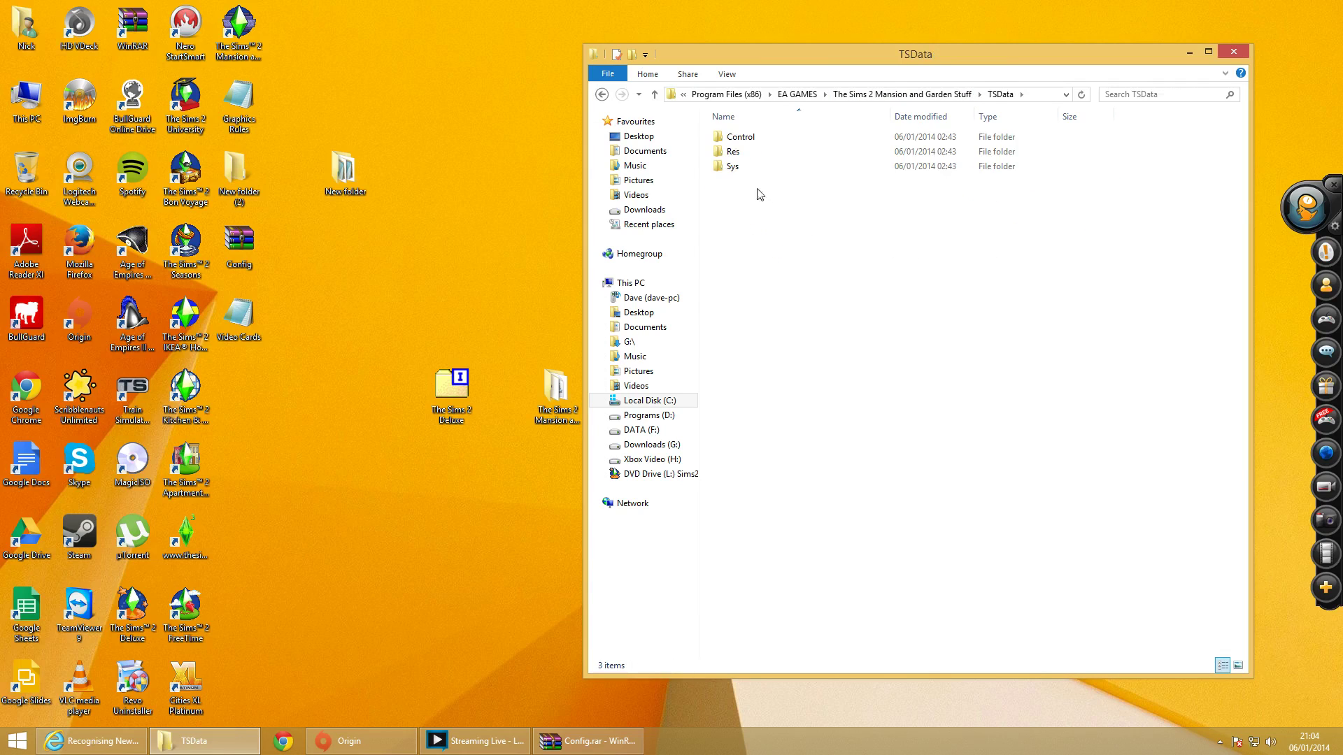
pyautogui.doubleClick(733, 152)
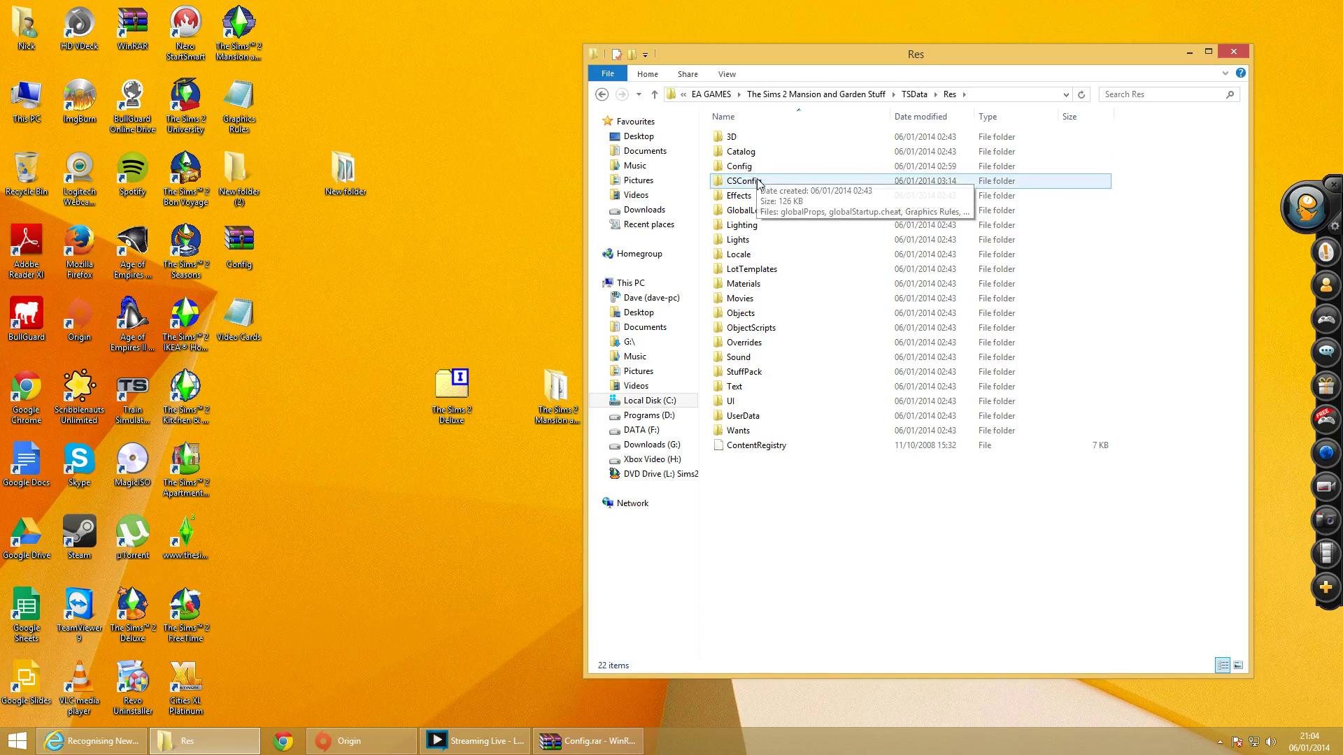
pyautogui.click(756, 172)
pyautogui.click(755, 183)
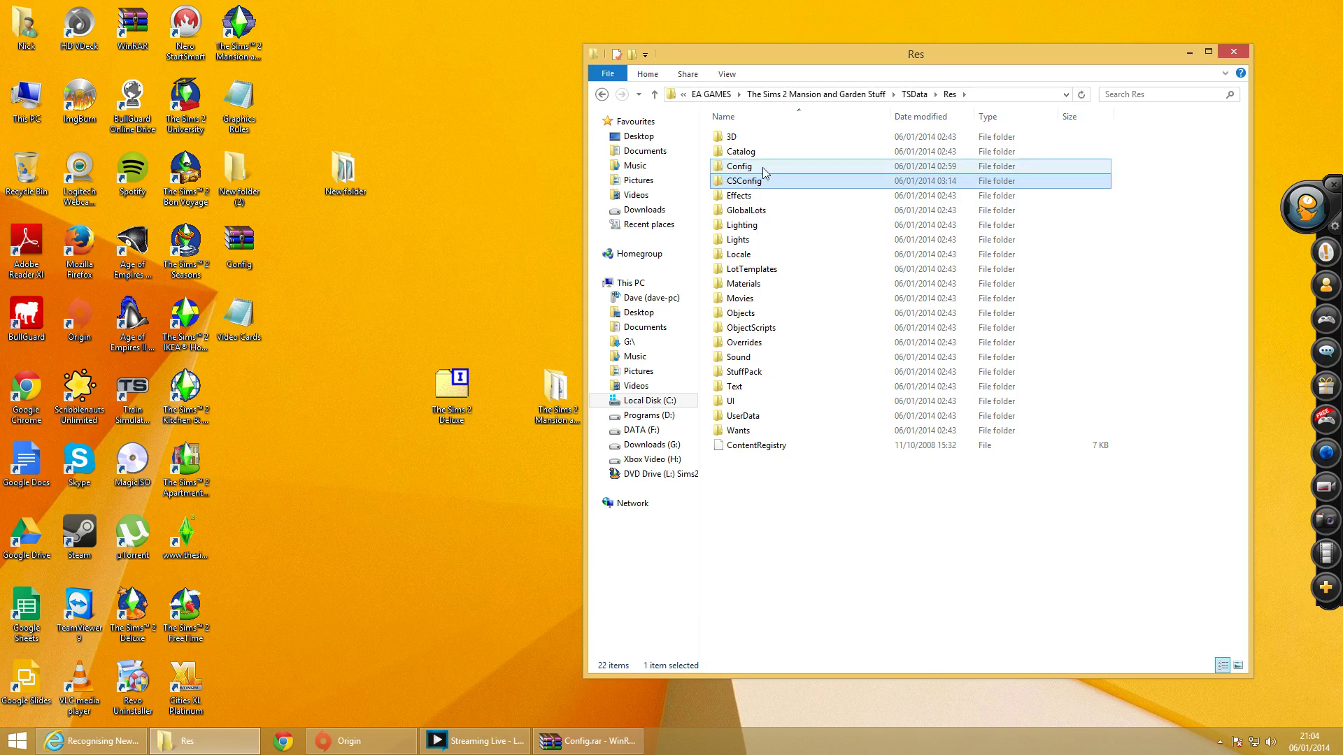
pyautogui.doubleClick(757, 168)
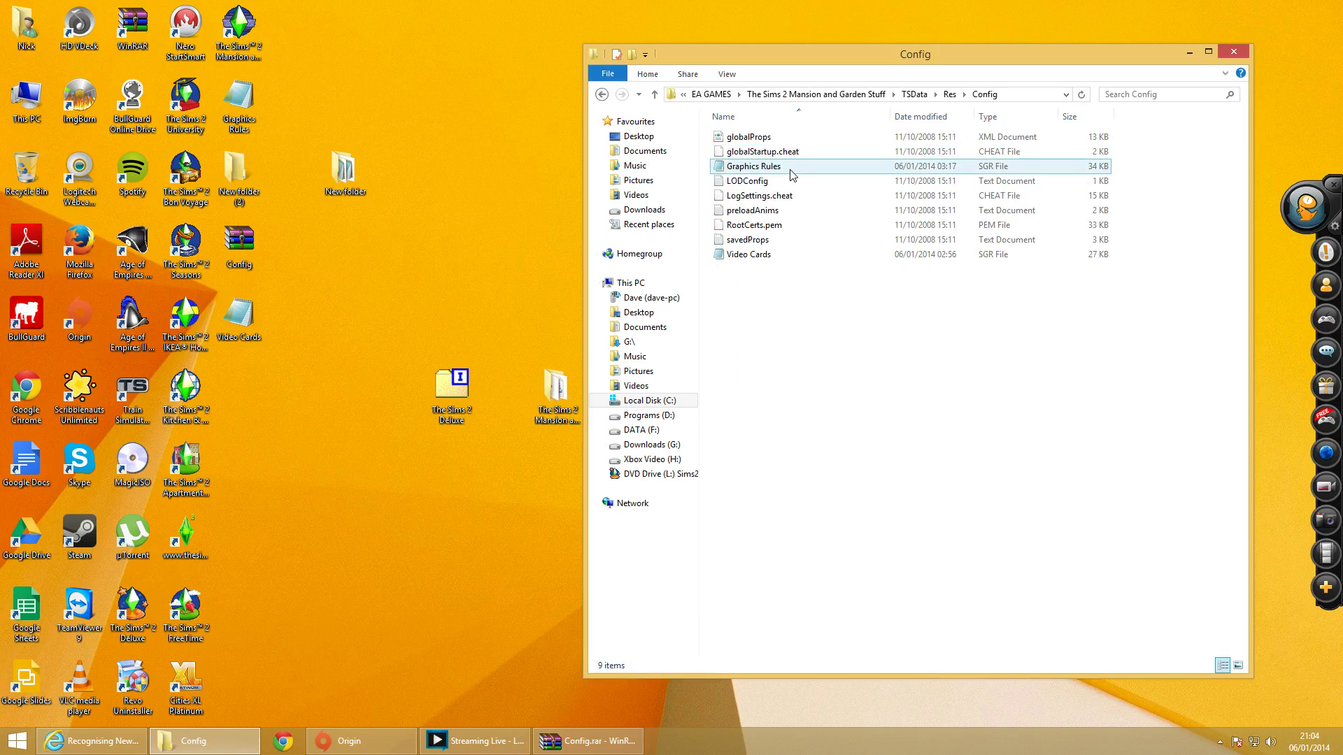
# Step: Restore WinRAR and compare its Graphics Rules.sgr with the installed Graphics Rules and Video Cards files
pyautogui.click(566, 743)
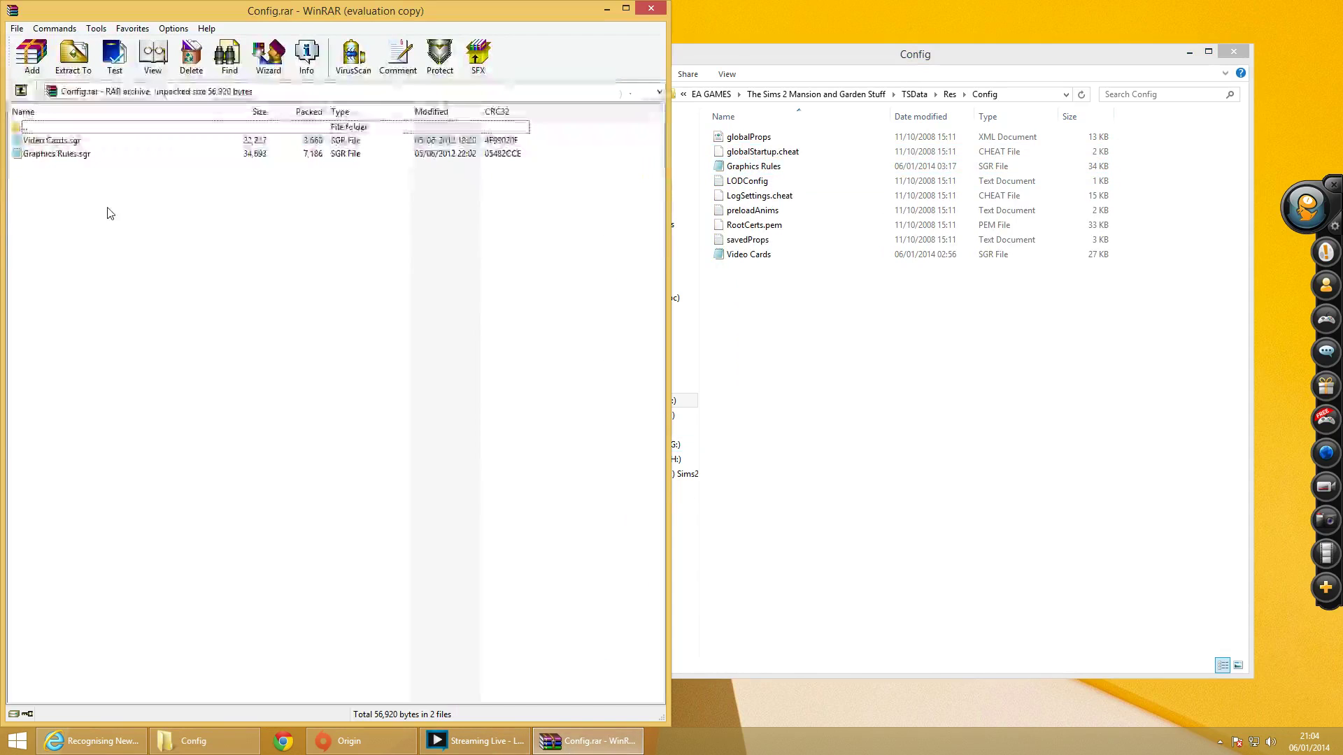
pyautogui.click(64, 154)
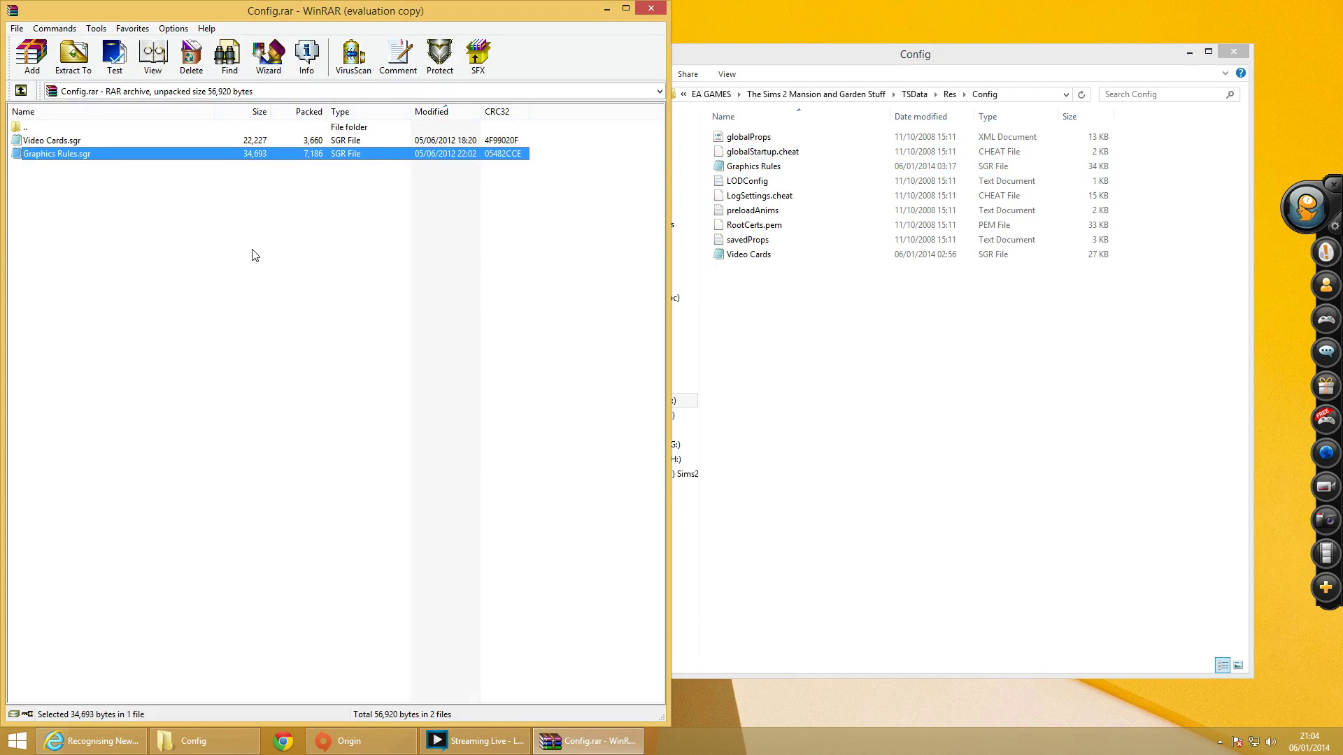
pyautogui.click(255, 251)
pyautogui.click(779, 170)
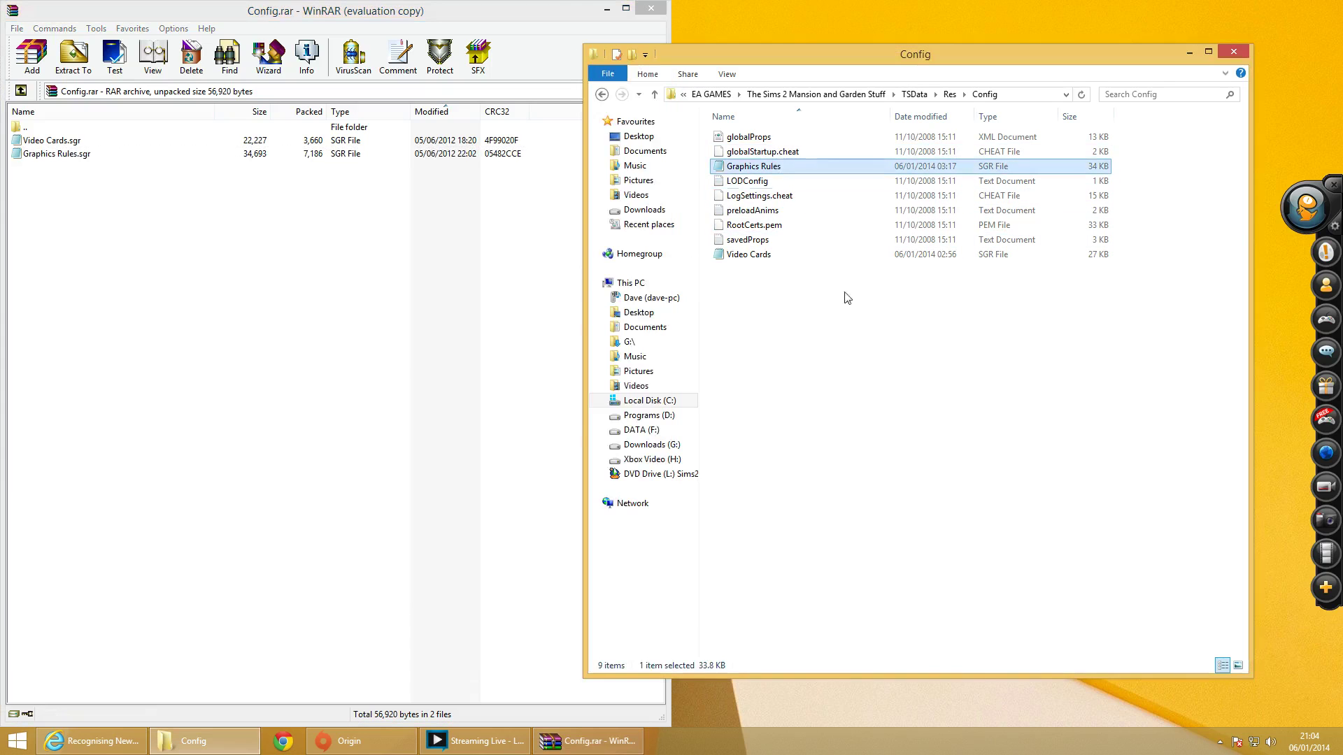
pyautogui.click(770, 256)
pyautogui.click(975, 361)
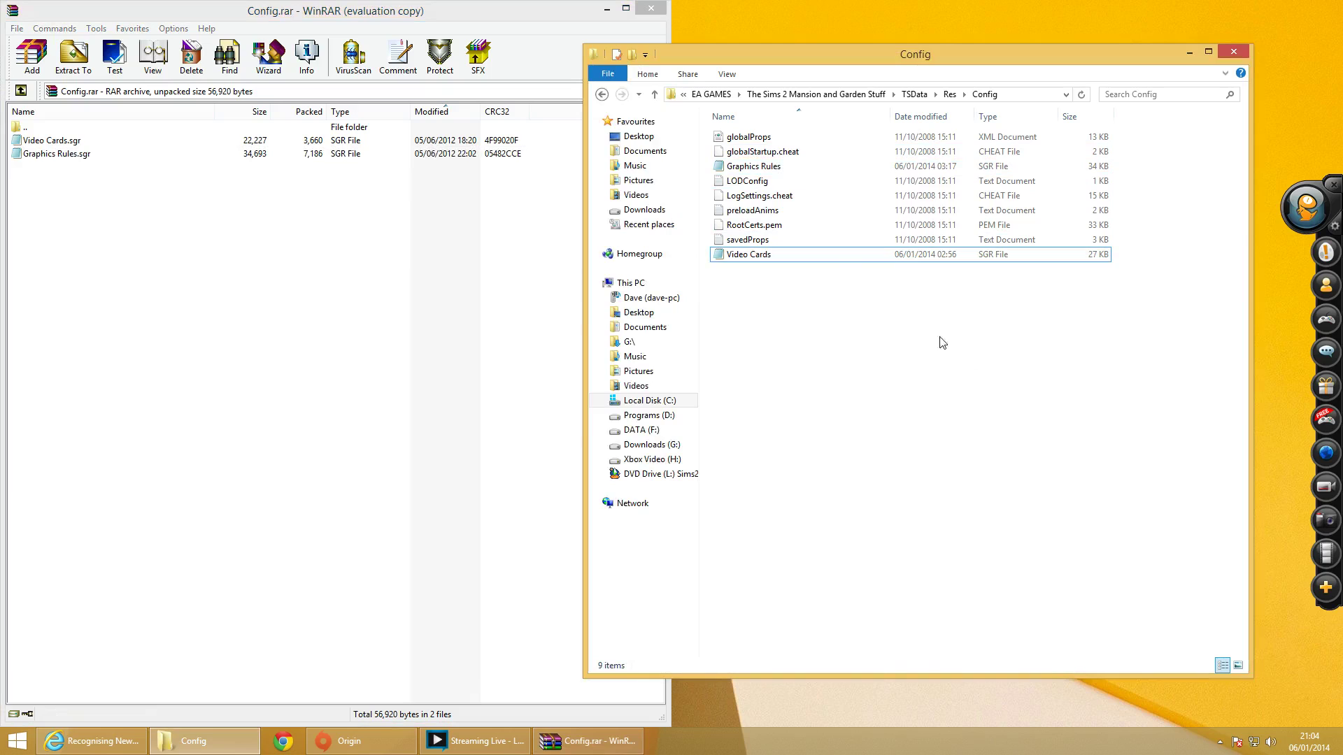
pyautogui.click(782, 258)
pyautogui.click(62, 155)
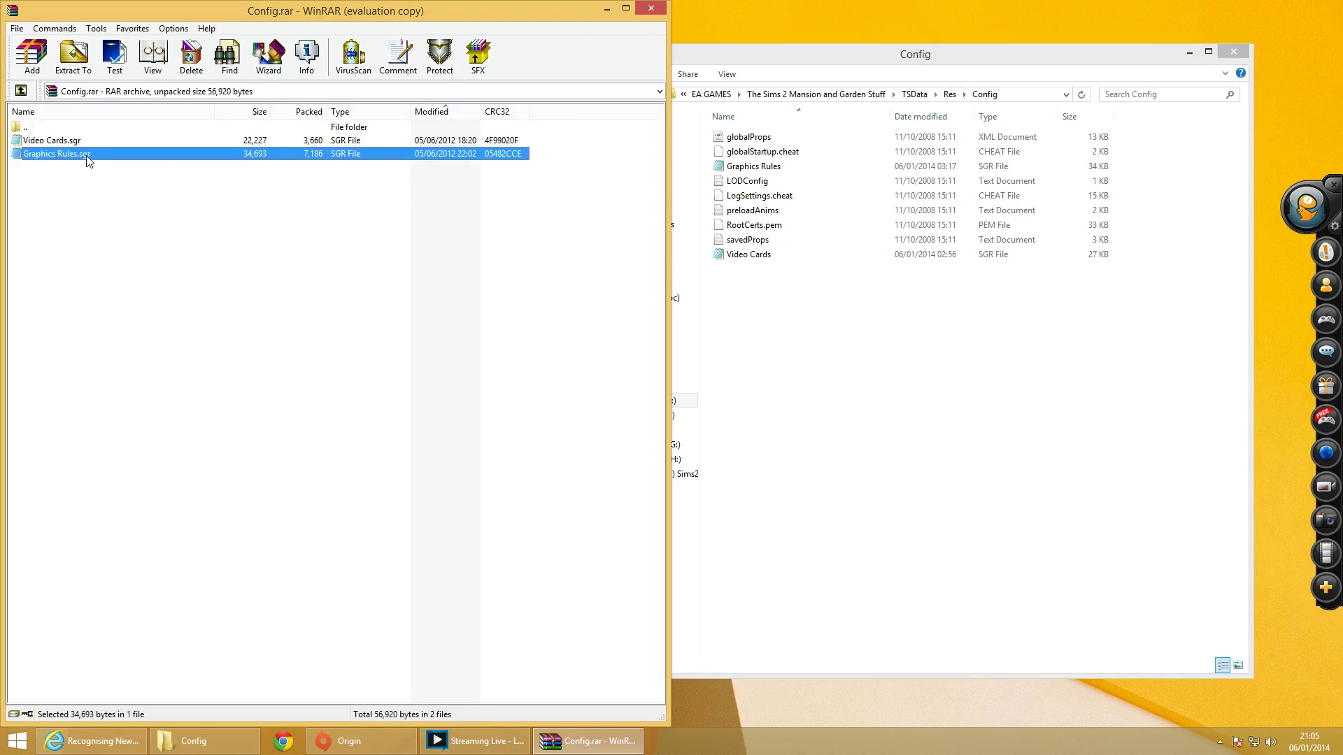
pyautogui.click(909, 340)
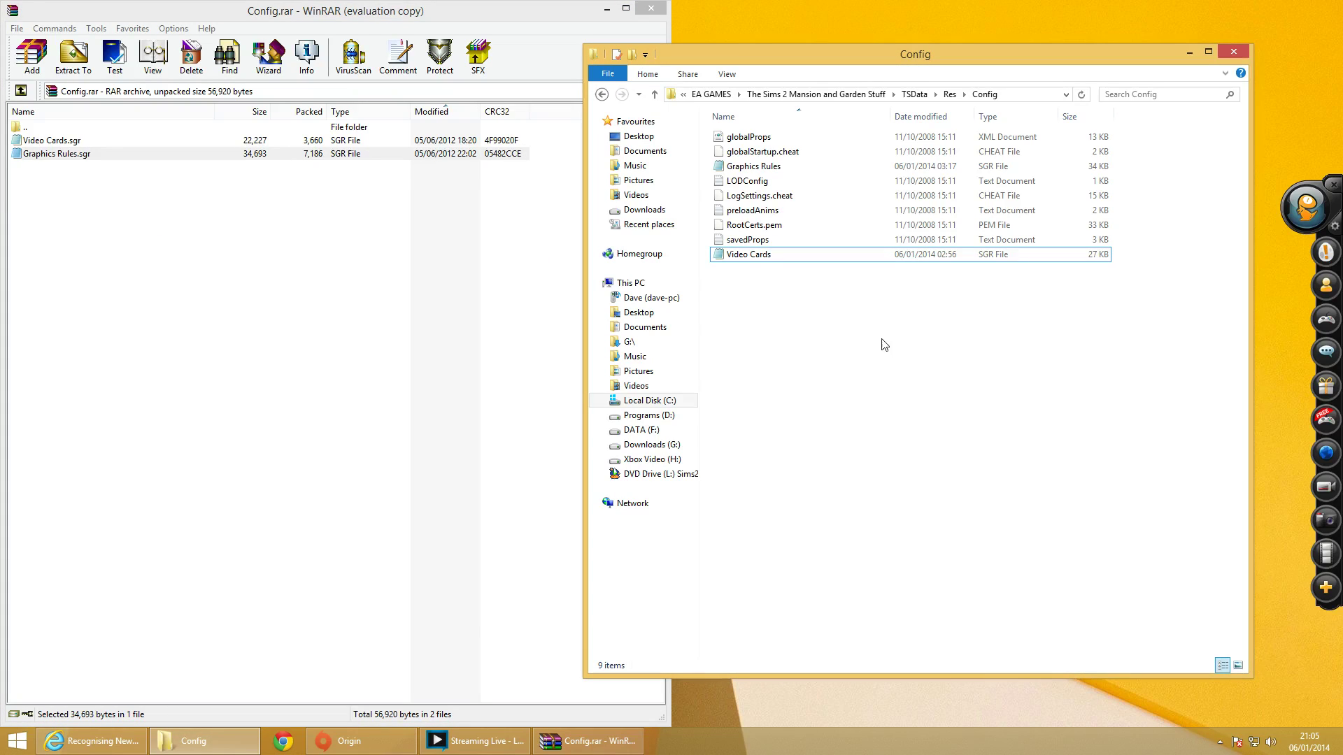
pyautogui.click(769, 166)
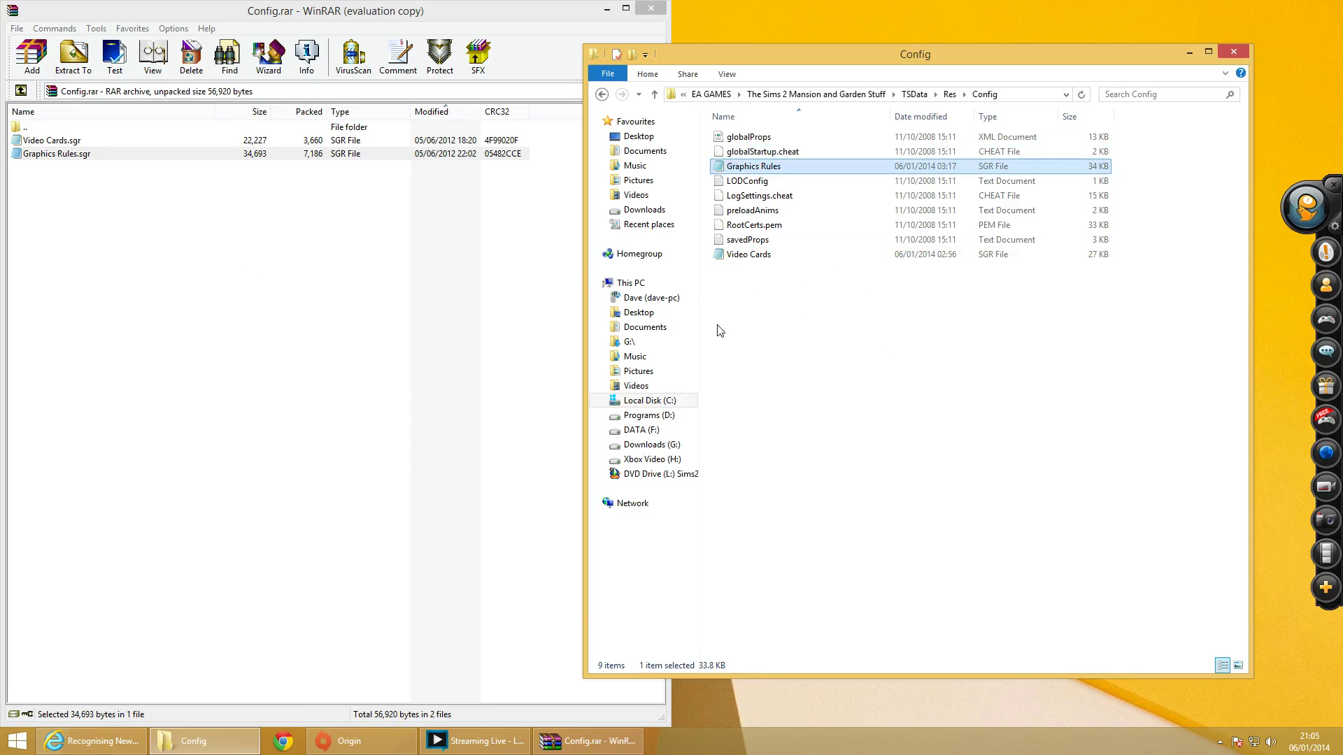
# Step: Snap the Config folder window to the right half of the screen and minimize the Config.rar WinRAR window
pyautogui.moveTo(779, 52); pyautogui.dragTo(1342, 88)
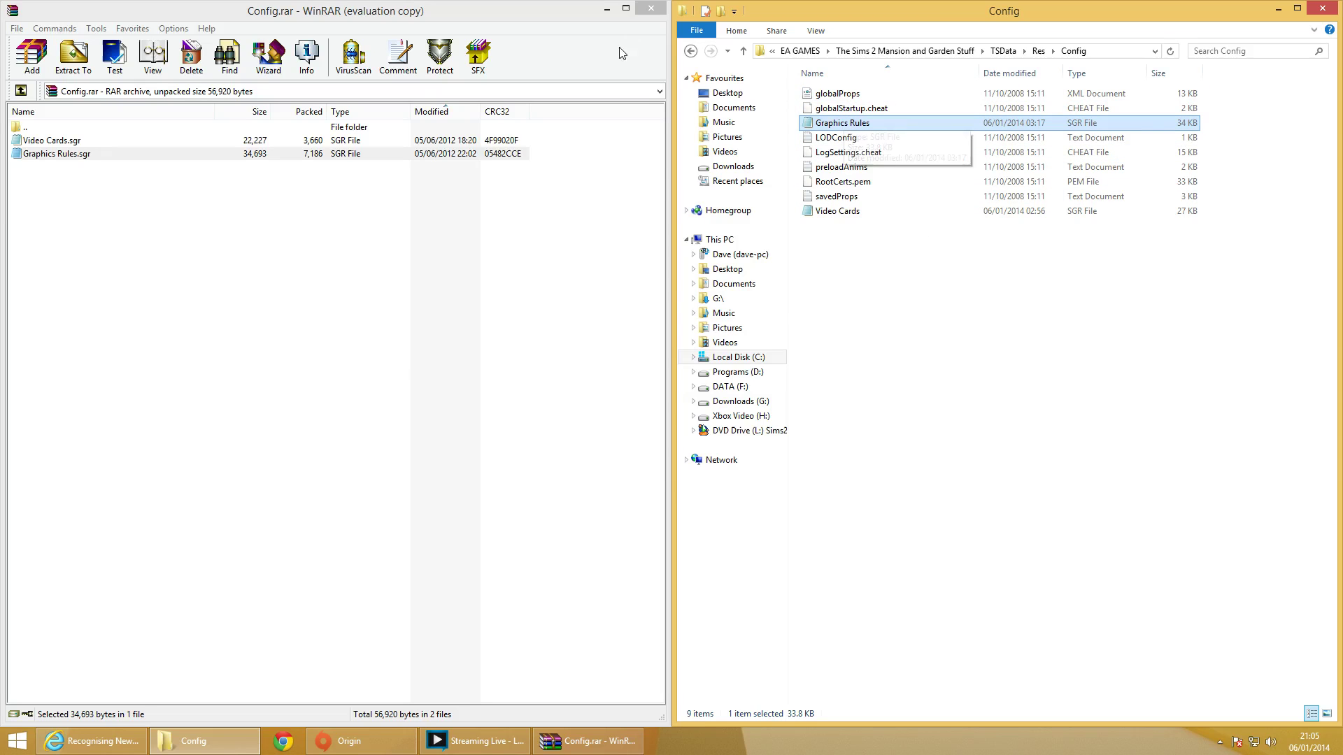
pyautogui.click(607, 8)
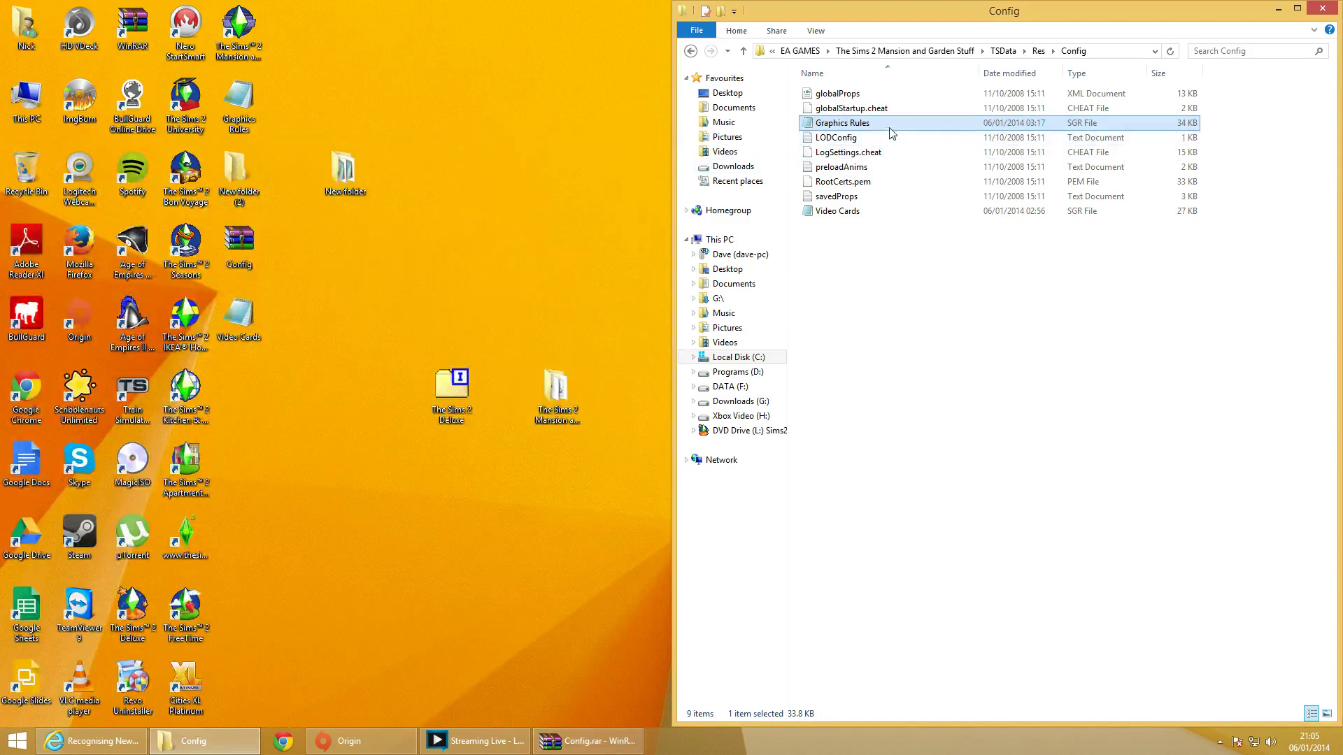
# Step: Open Graphics Rules in Notepad and scroll to its texture memory section
pyautogui.doubleClick(843, 123)
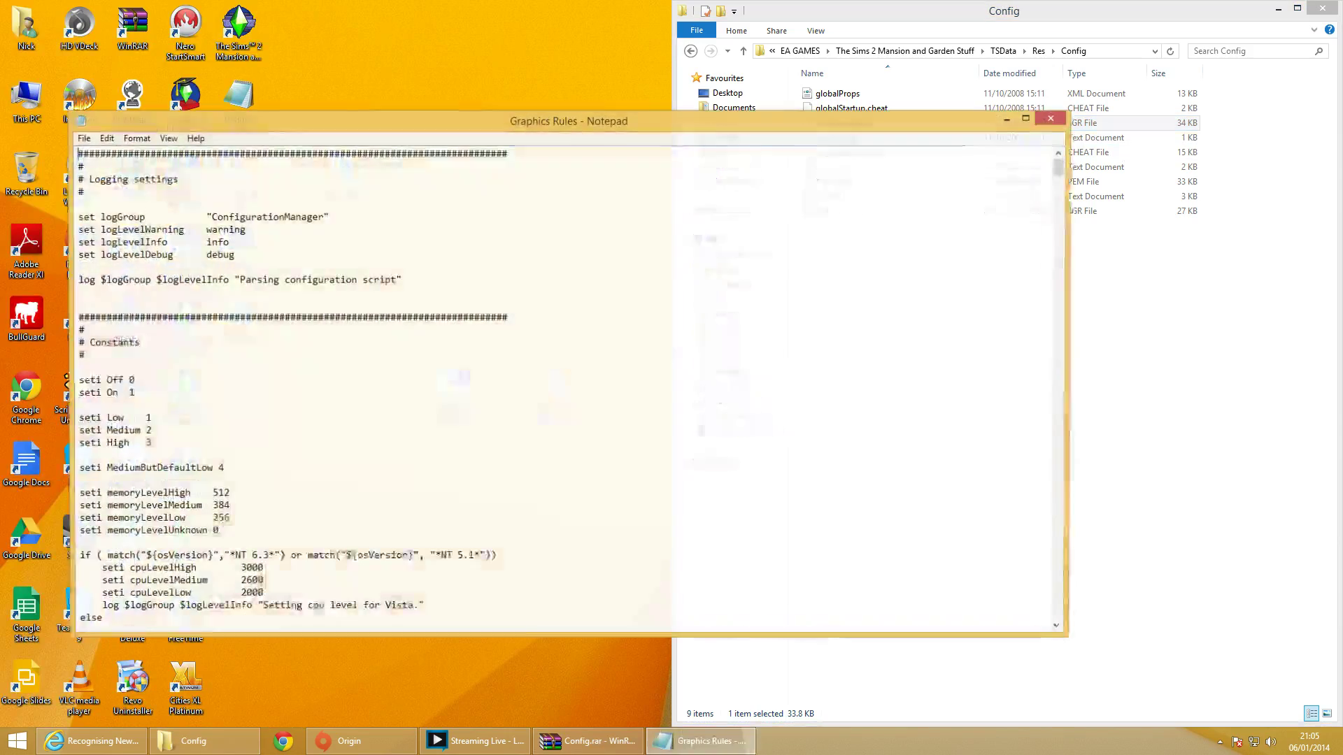
pyautogui.scroll(-9, 559, 385)
pyautogui.scroll(-20, 567, 388)
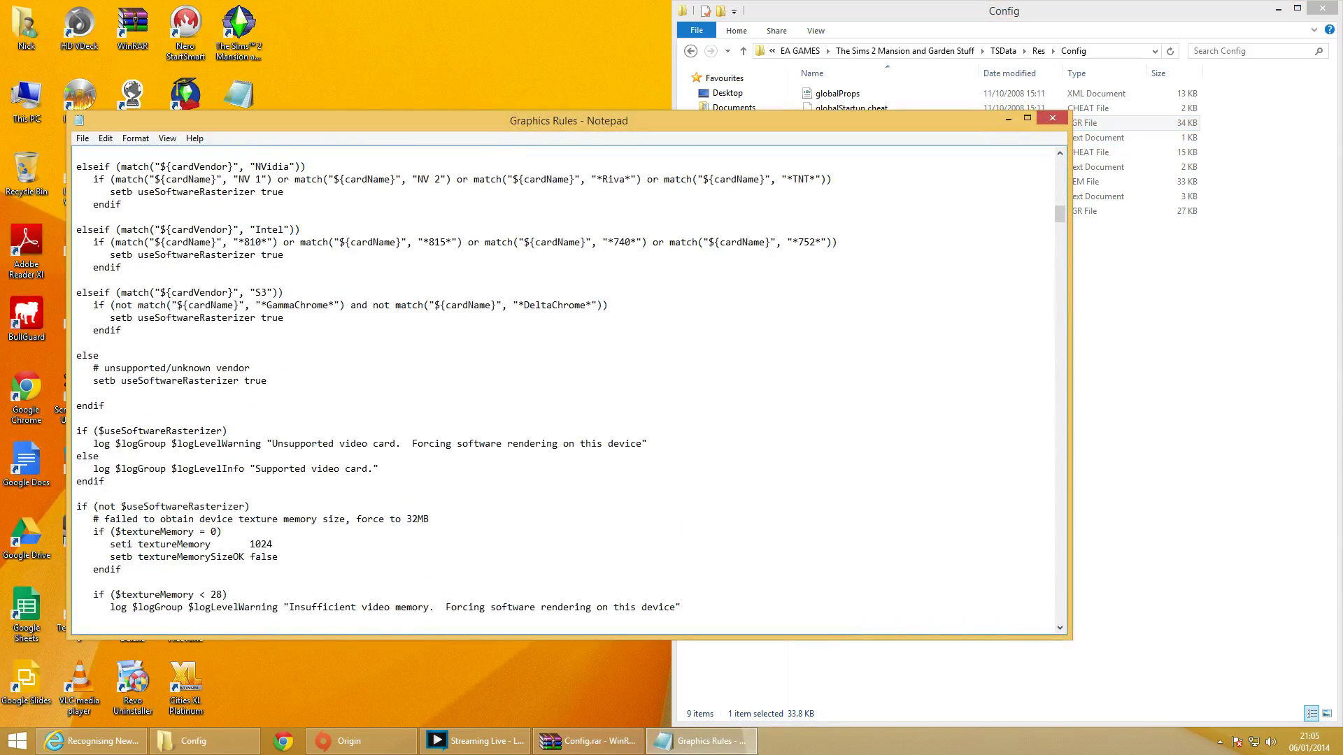
pyautogui.scroll(-12, 567, 388)
pyautogui.scroll(3, 567, 389)
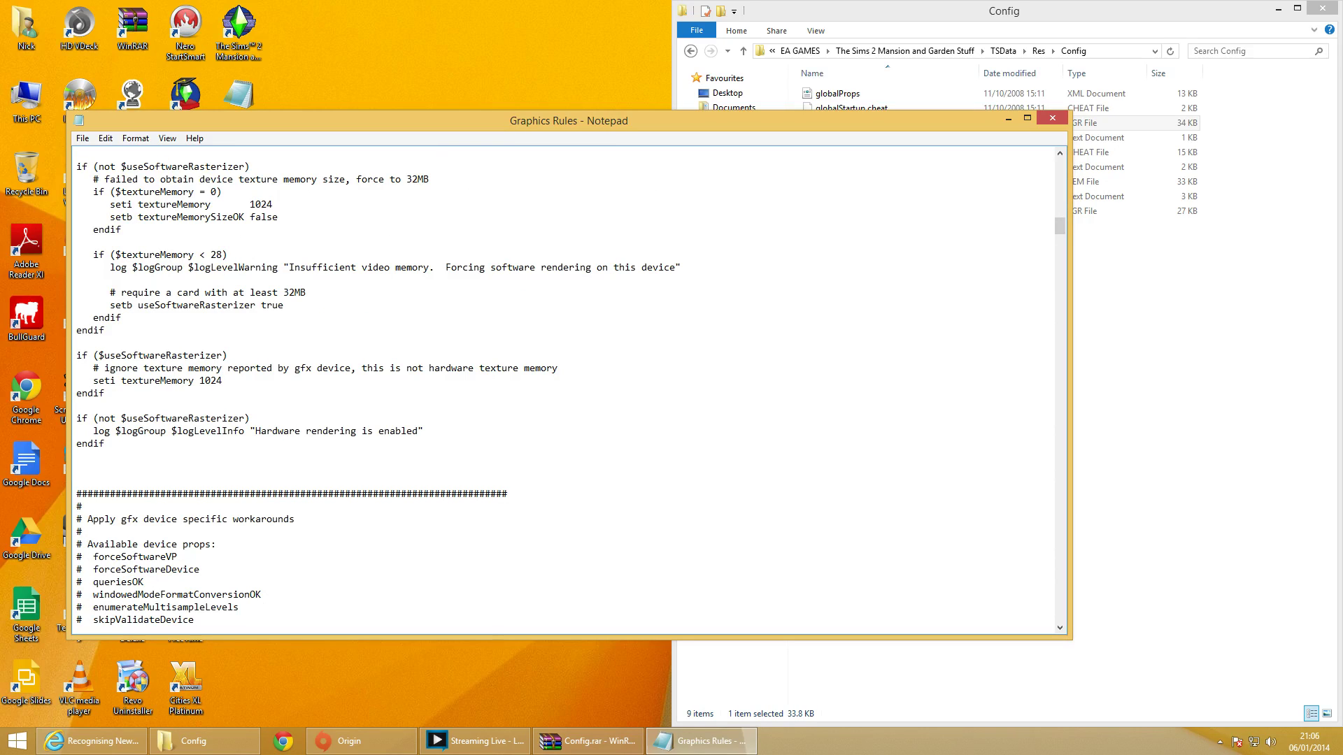
# Step: Highlight the 32MB card comment, the failed texture memory comment and the seti textureMemory 1024 line
pyautogui.moveTo(121, 292); pyautogui.dragTo(306, 293)
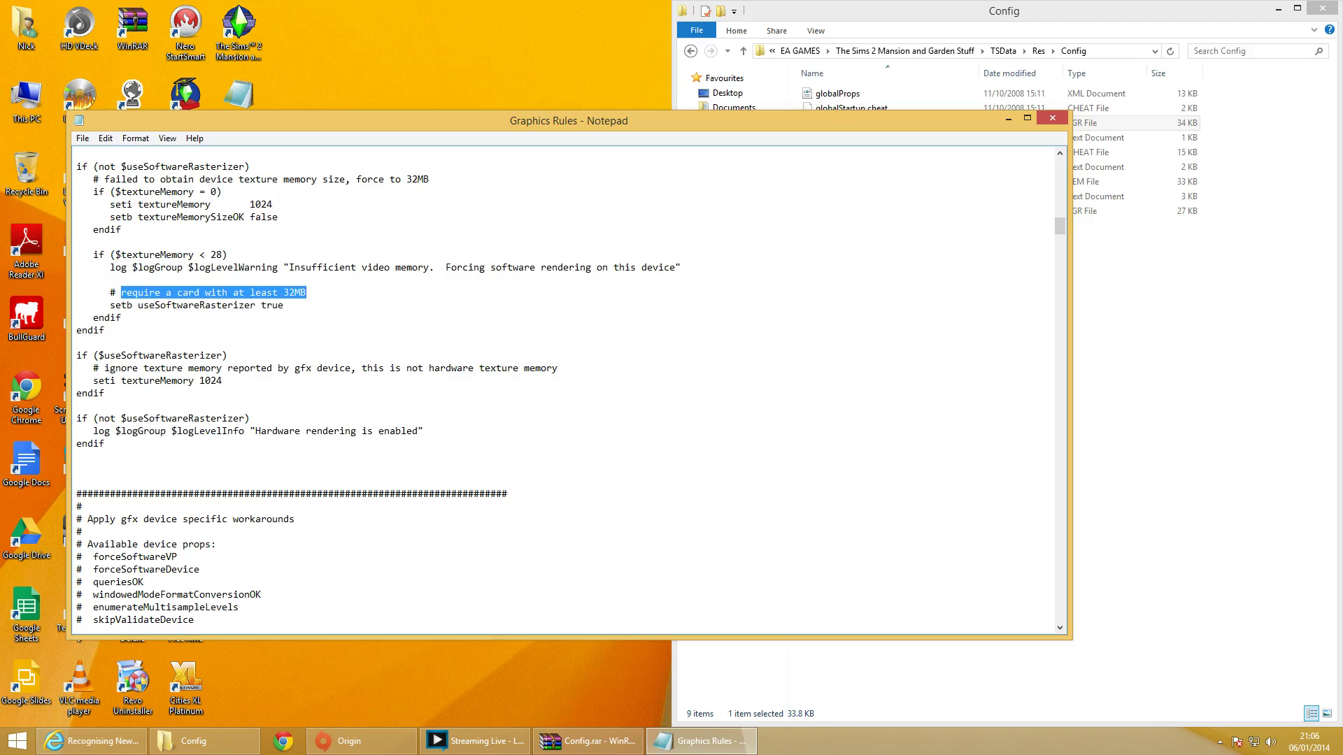
pyautogui.click(228, 356)
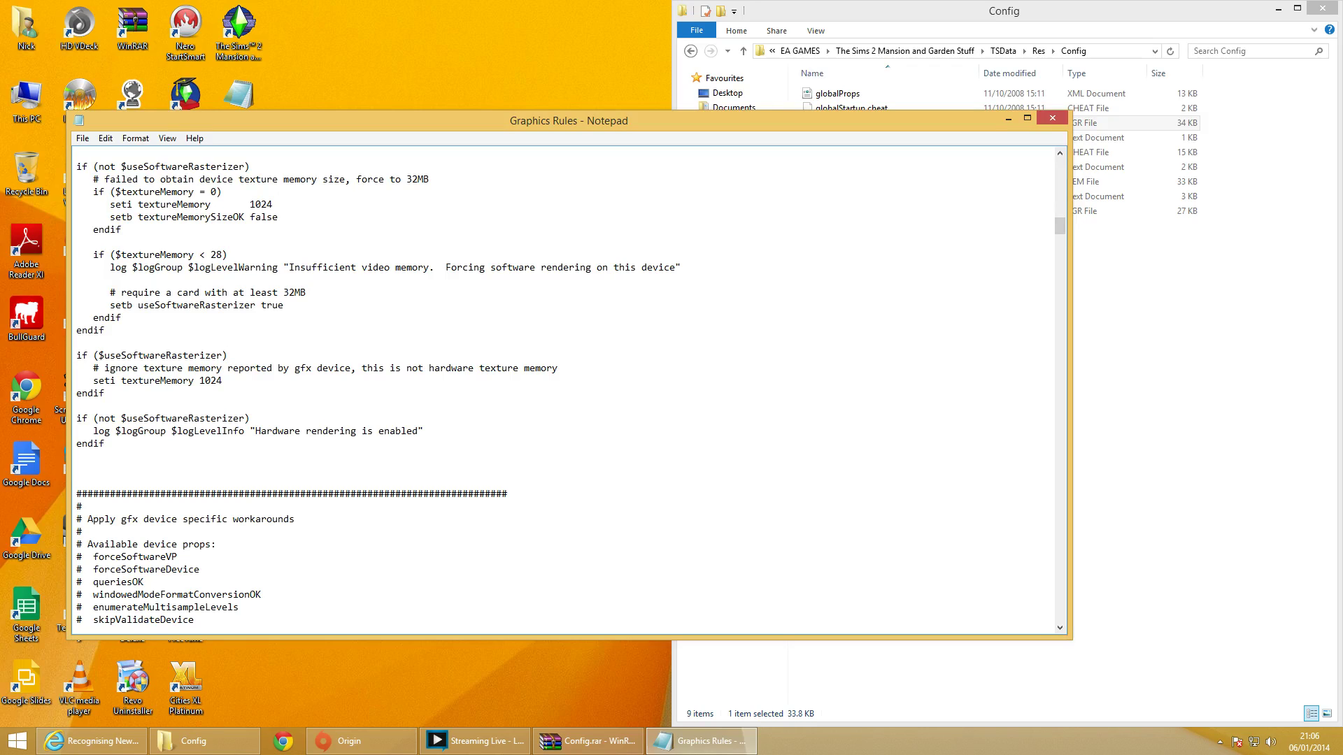
pyautogui.moveTo(306, 293); pyautogui.dragTo(289, 292)
pyautogui.click(228, 255)
pyautogui.moveTo(104, 179); pyautogui.dragTo(429, 179)
pyautogui.click(429, 179)
pyautogui.moveTo(110, 205); pyautogui.dragTo(272, 204)
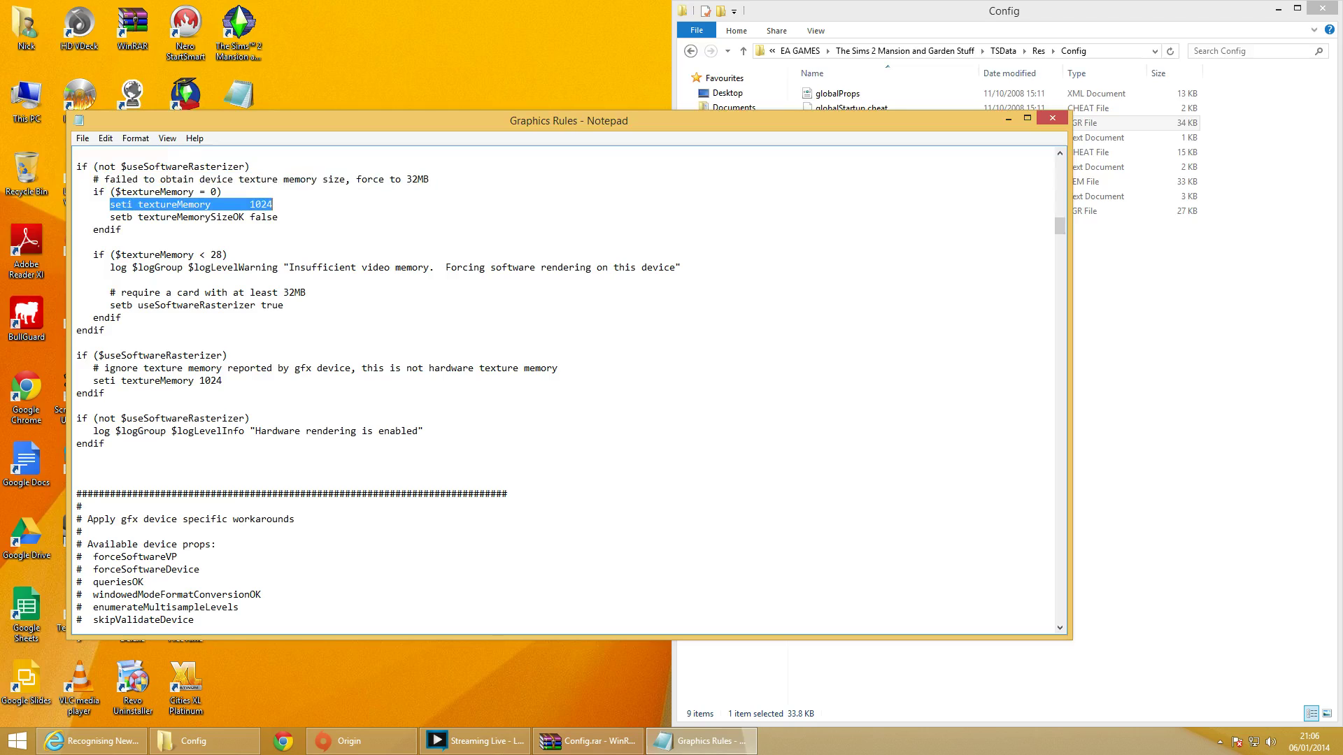
# Step: Change the seti textureMemory value from 1024 to 32
pyautogui.click(272, 205)
pyautogui.moveTo(249, 205); pyautogui.dragTo(272, 204)
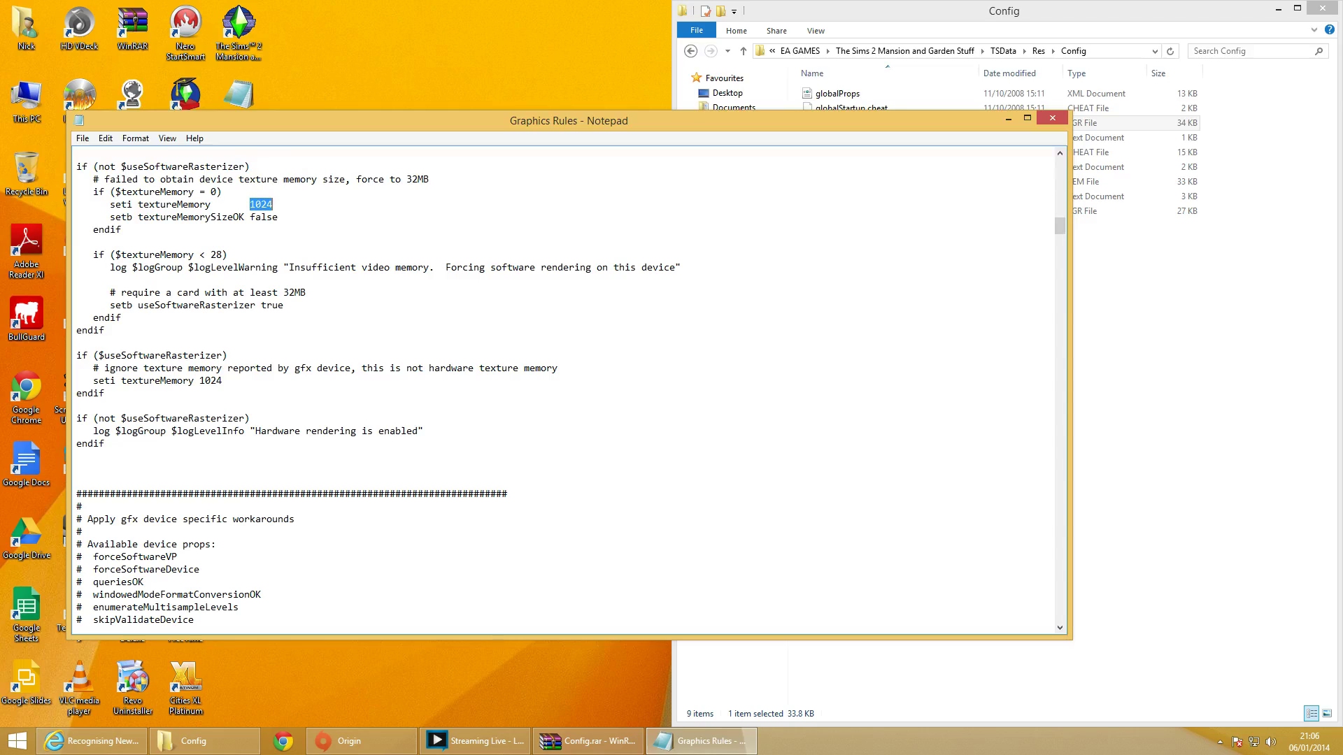
pyautogui.write('32')
pyautogui.moveTo(110, 204); pyautogui.dragTo(261, 204)
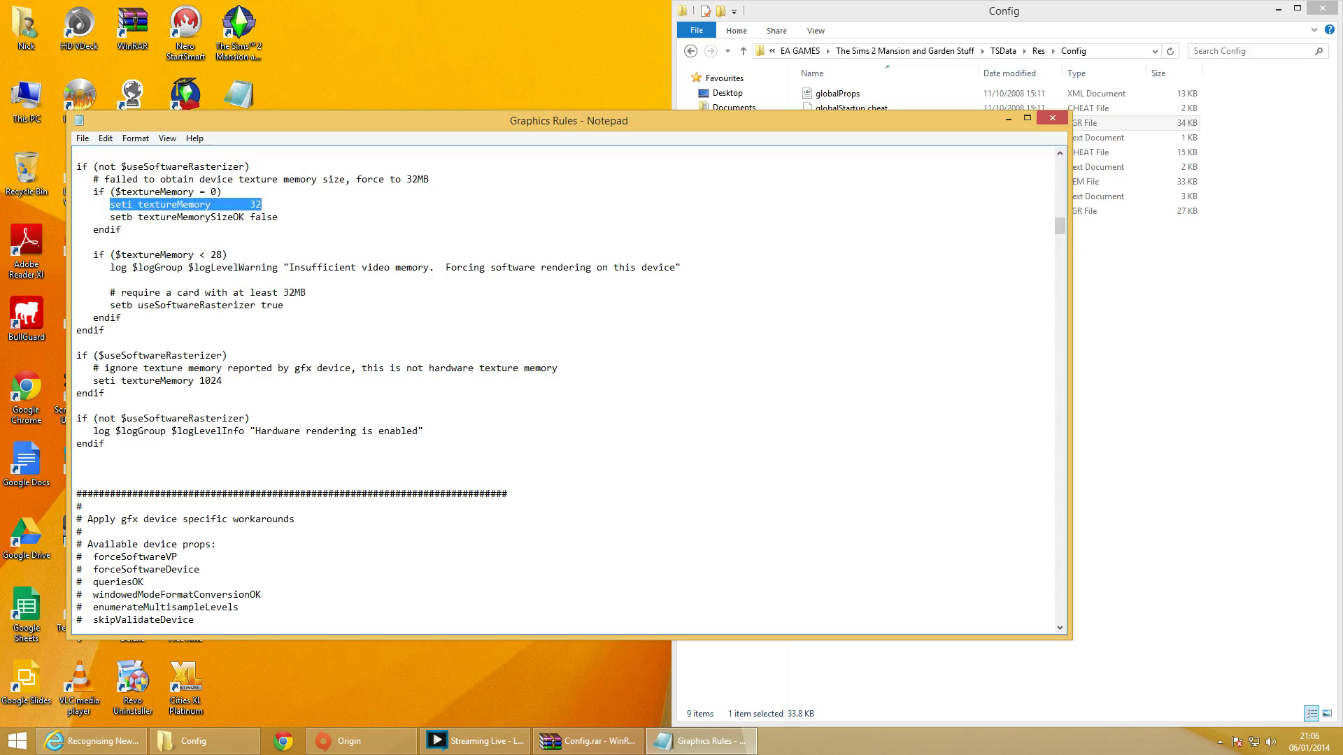
pyautogui.click(253, 217)
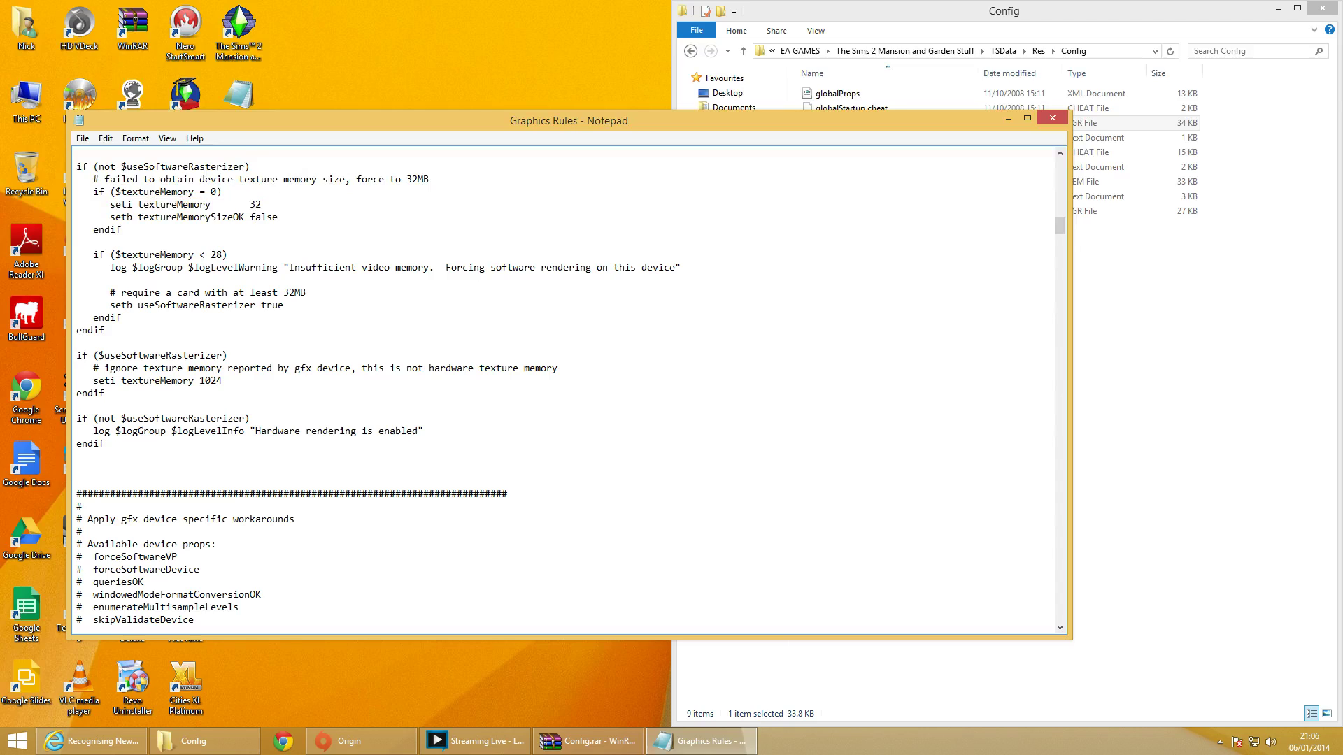
# Step: Retype the textureMemory value as 1024, then 512, then back to 1024
pyautogui.doubleClick(255, 204)
pyautogui.write('1024')
pyautogui.press('BackSpace')
pyautogui.press('BackSpace')
pyautogui.press('BackSpace')
pyautogui.press('BackSpace')
pyautogui.write('512')
pyautogui.press('BackSpace')
pyautogui.press('BackSpace')
pyautogui.press('BackSpace')
pyautogui.write('1024')
pyautogui.click(82, 138)
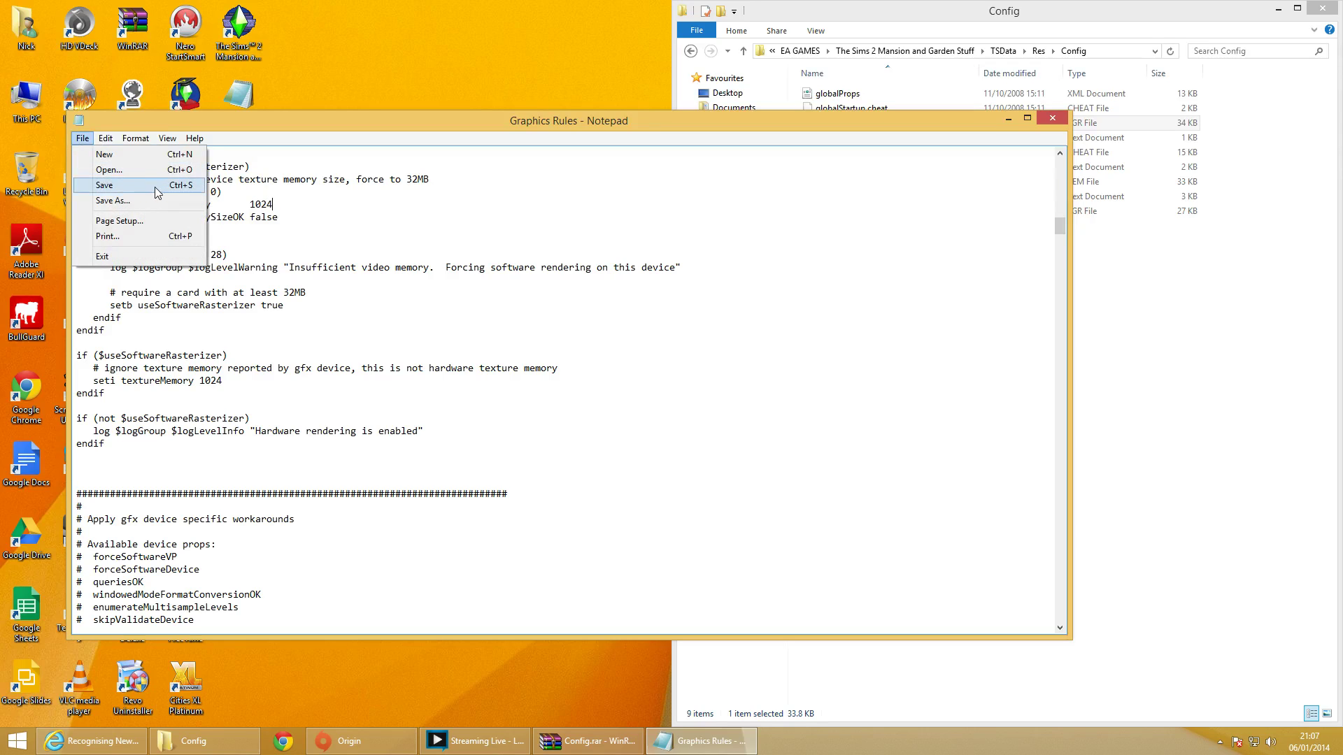
# Step: Save the edited file with Save As to the Desktop, replacing the existing Graphics Rules.sgr
pyautogui.click(267, 205)
pyautogui.moveTo(245, 204); pyautogui.dragTo(273, 204)
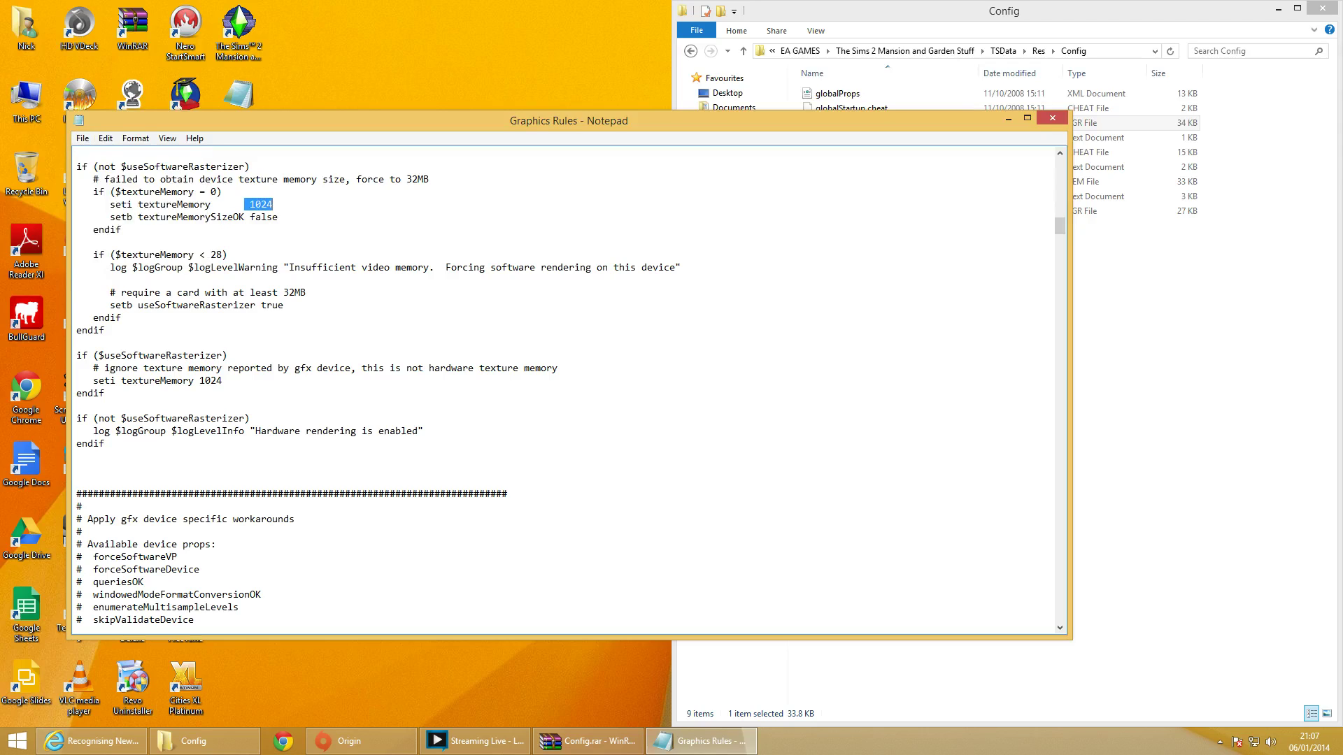
pyautogui.click(82, 138)
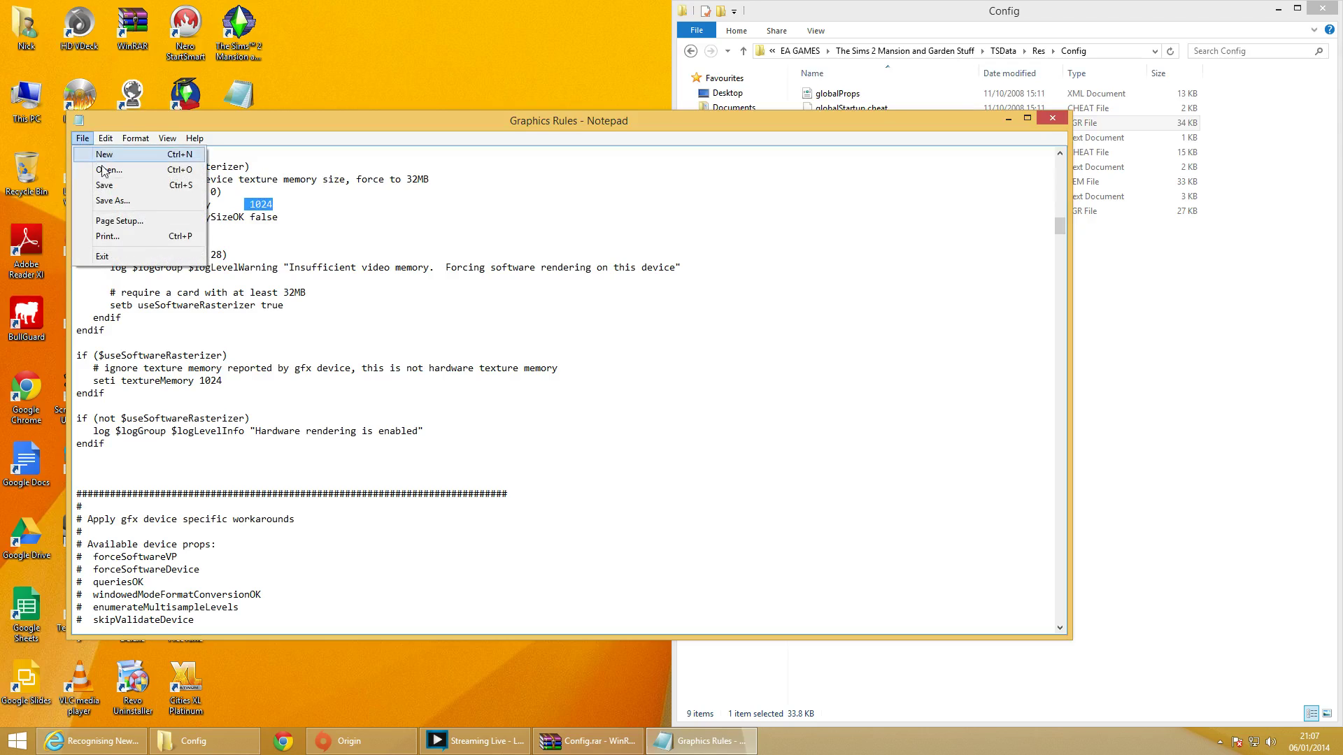
pyautogui.click(129, 201)
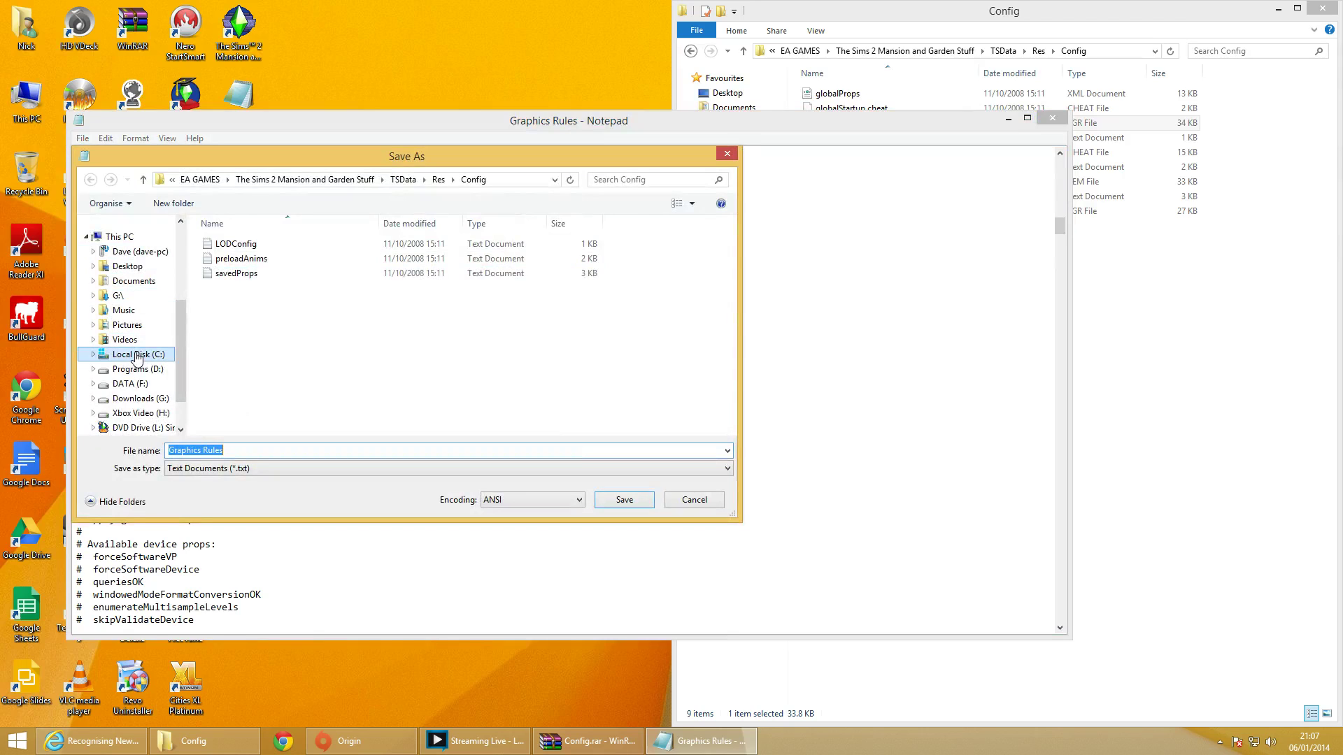
pyautogui.click(909, 10)
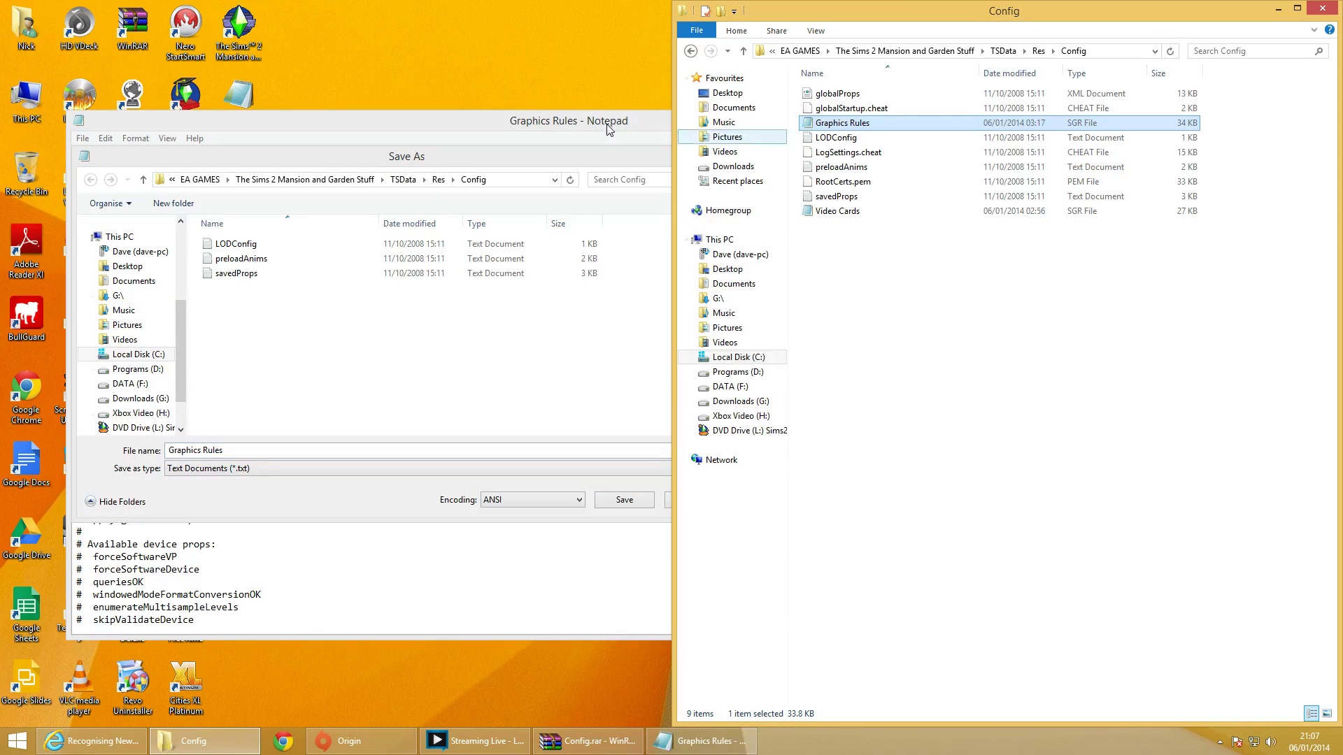
pyautogui.click(423, 138)
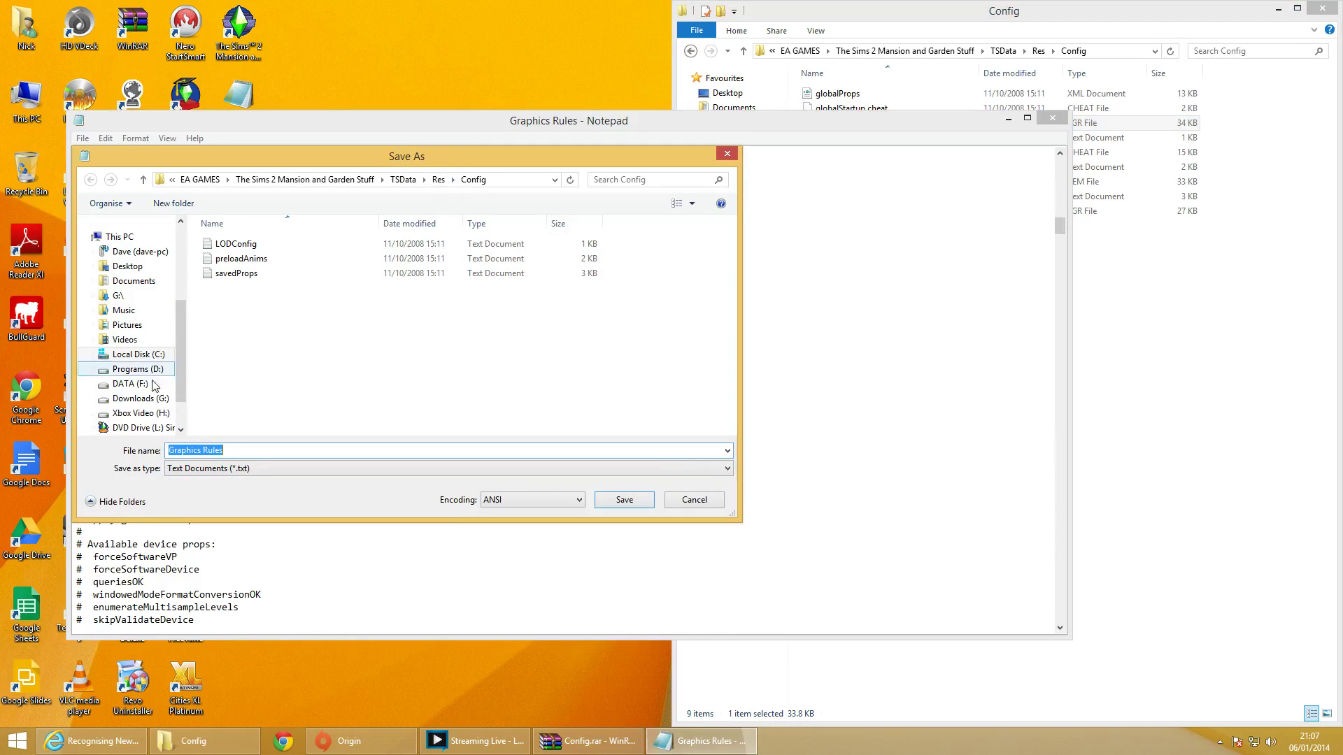
pyautogui.click(127, 267)
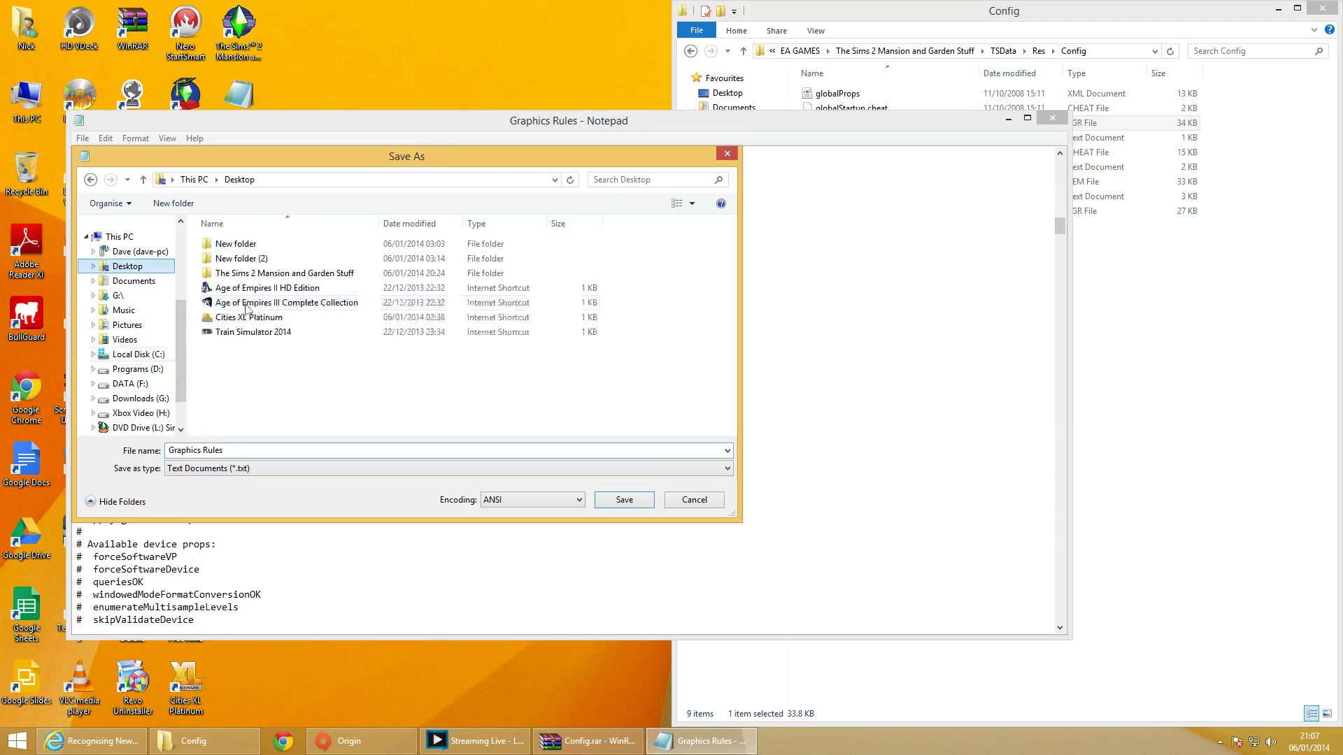
pyautogui.click(615, 503)
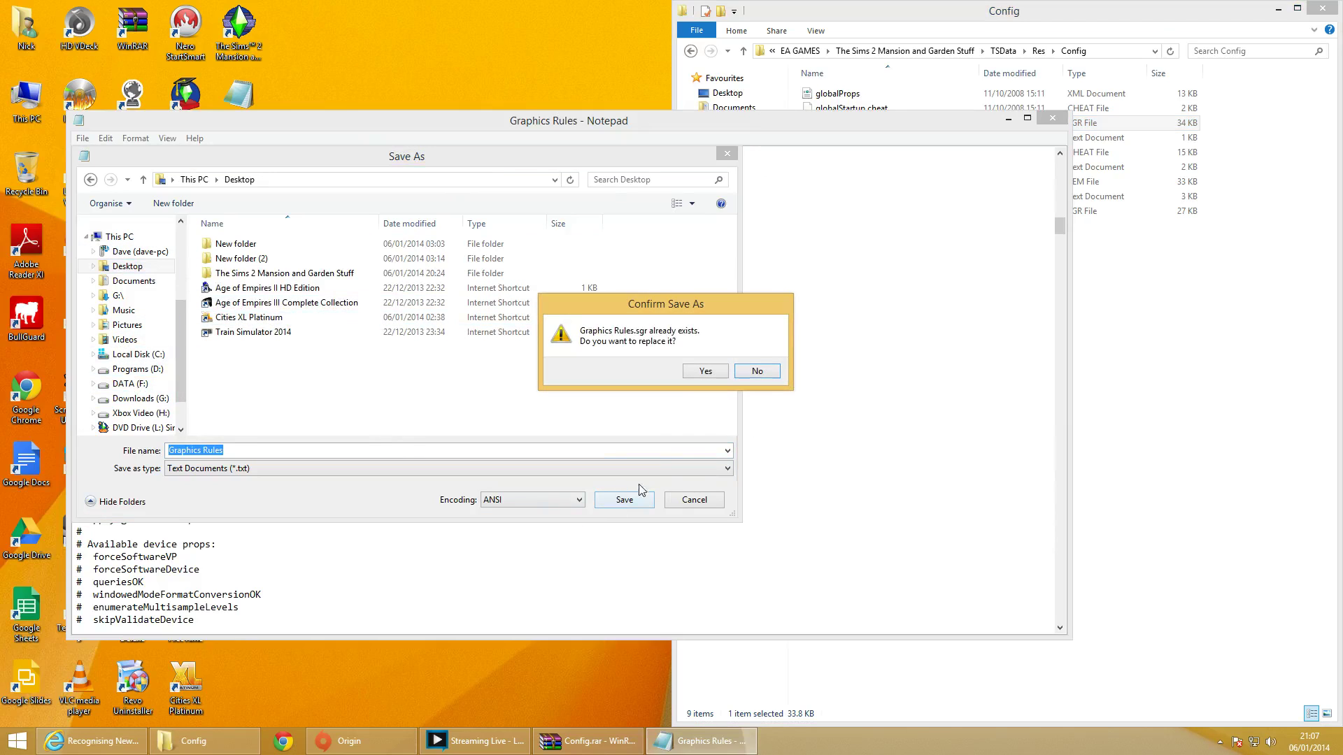
pyautogui.click(716, 375)
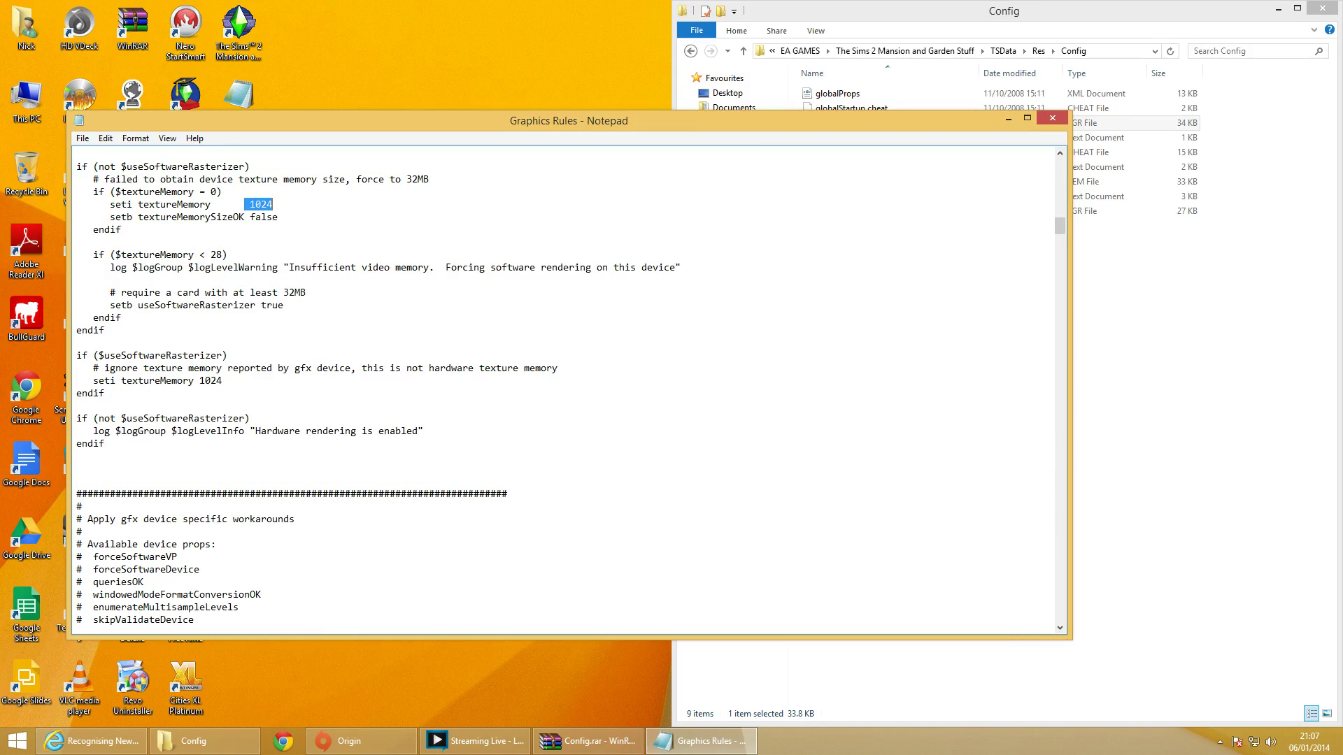
# Step: Close Notepad, then reopen and close the desktop Graphics Rules file
pyautogui.click(1052, 118)
pyautogui.click(384, 474)
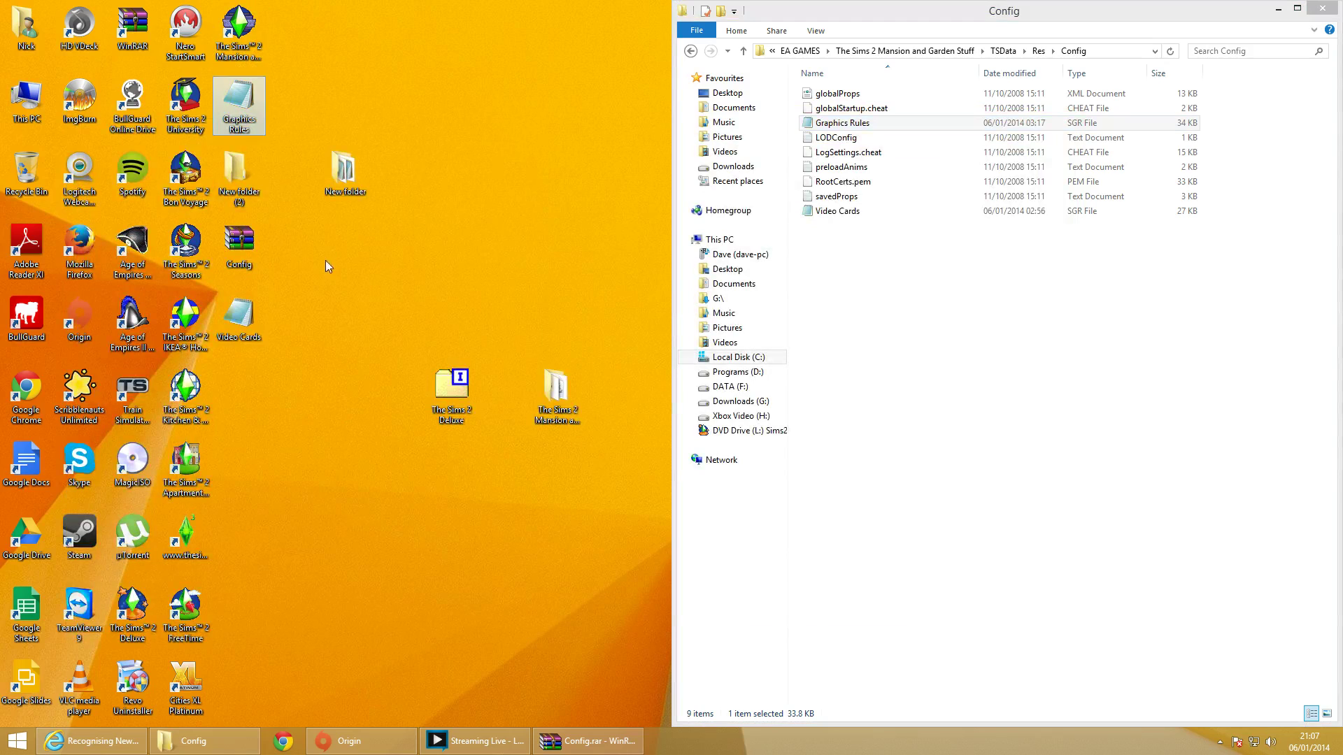
pyautogui.doubleClick(247, 97)
pyautogui.scroll(-15, 560, 385)
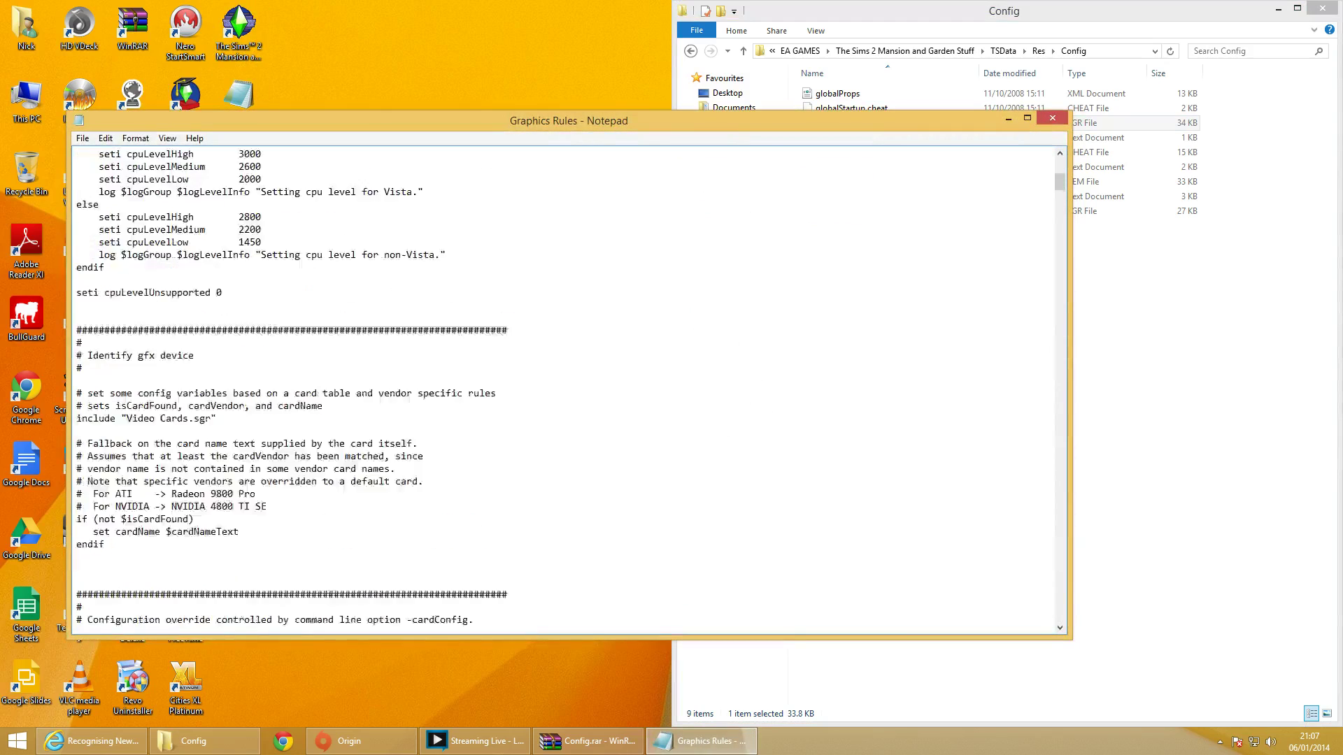
pyautogui.scroll(-9, 400, 183)
pyautogui.hotkey('alt', 'F4')
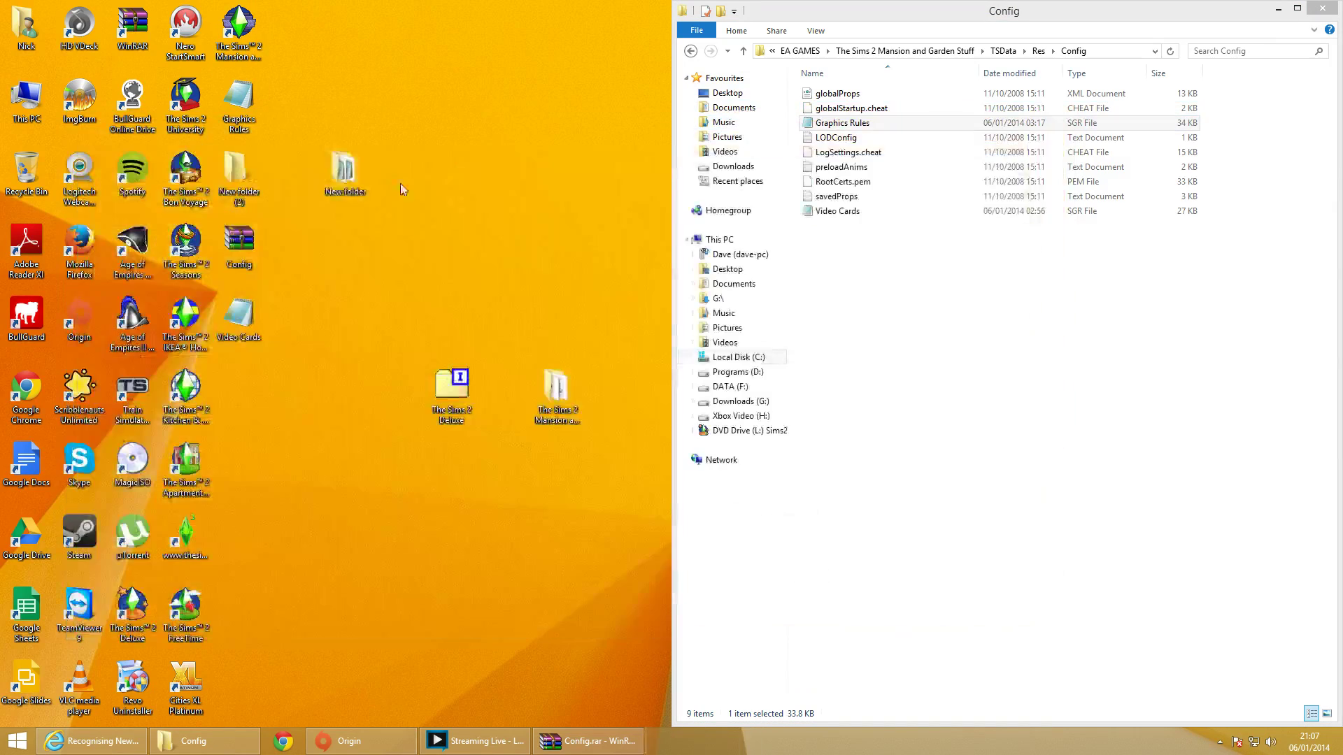
# Step: Copy the desktop Graphics Rules file and bring up the paste options in the Config folder
pyautogui.rightClick(258, 114)
pyautogui.click(356, 346)
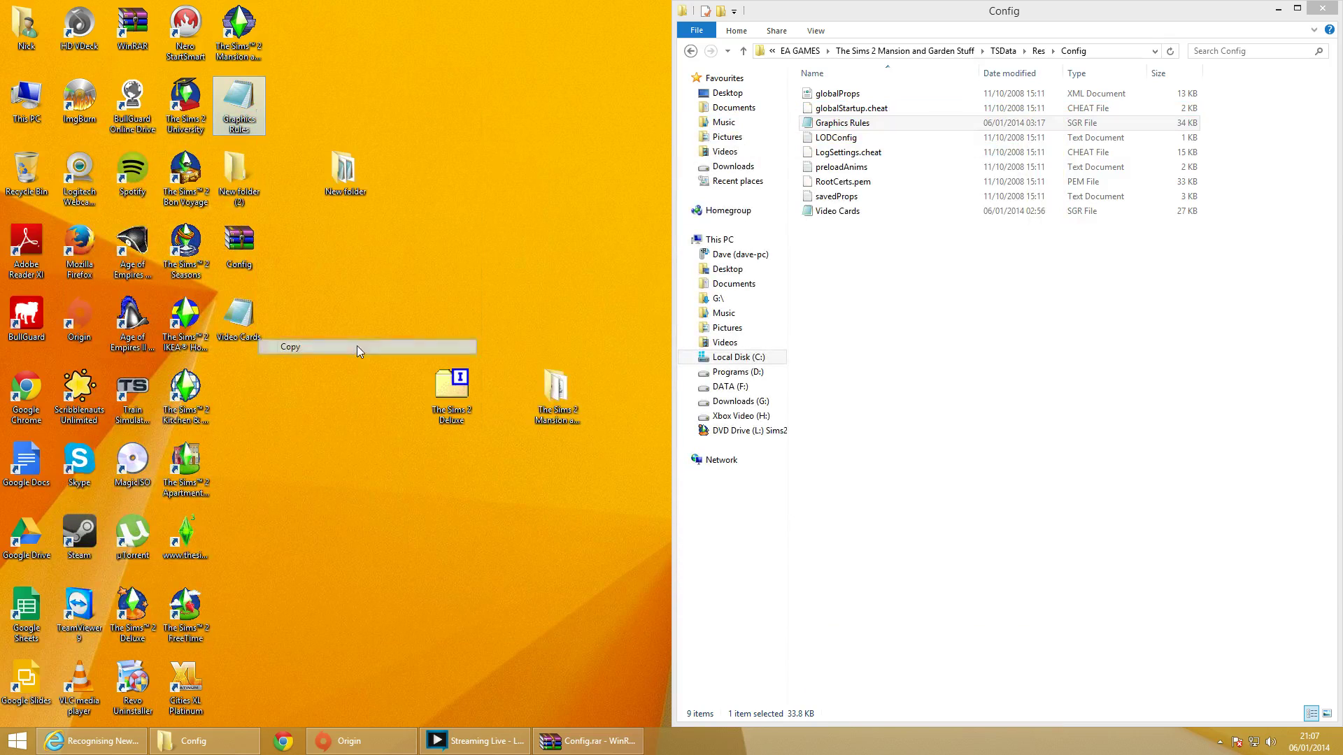
pyautogui.rightClick(999, 313)
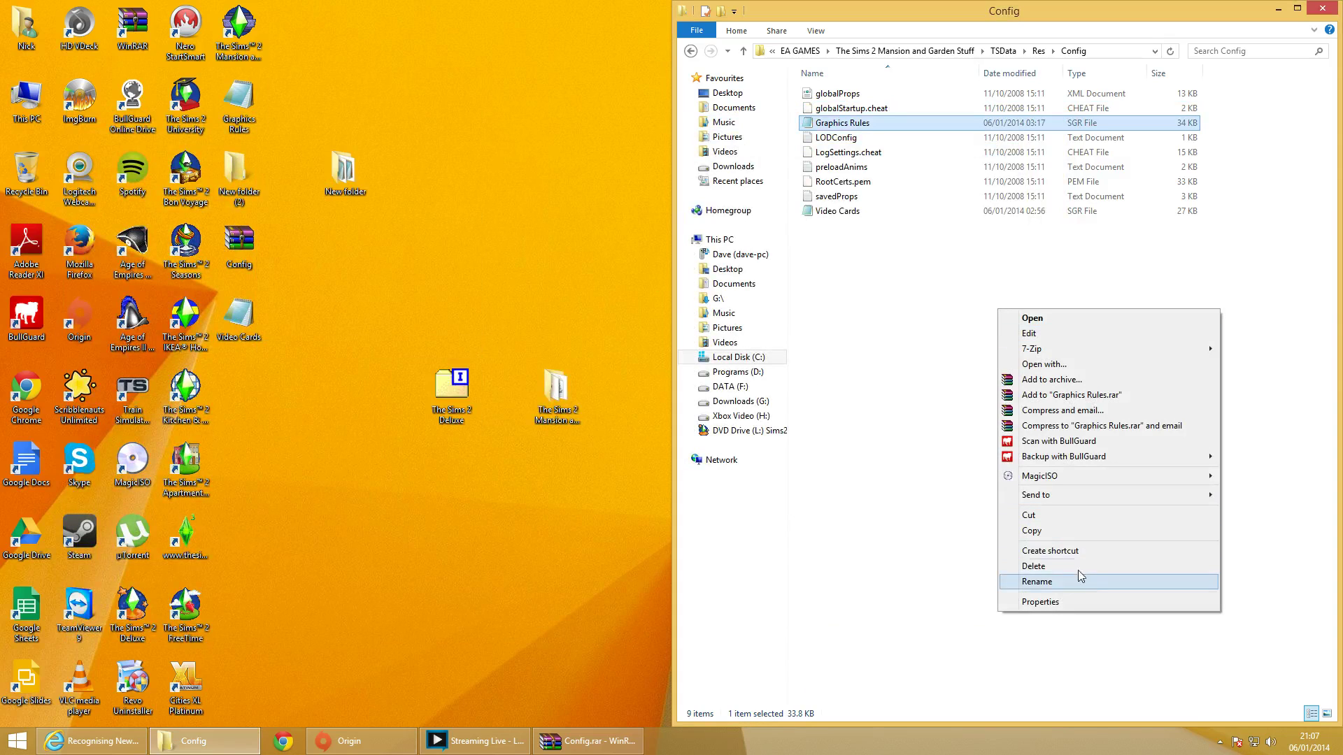
pyautogui.rightClick(925, 381)
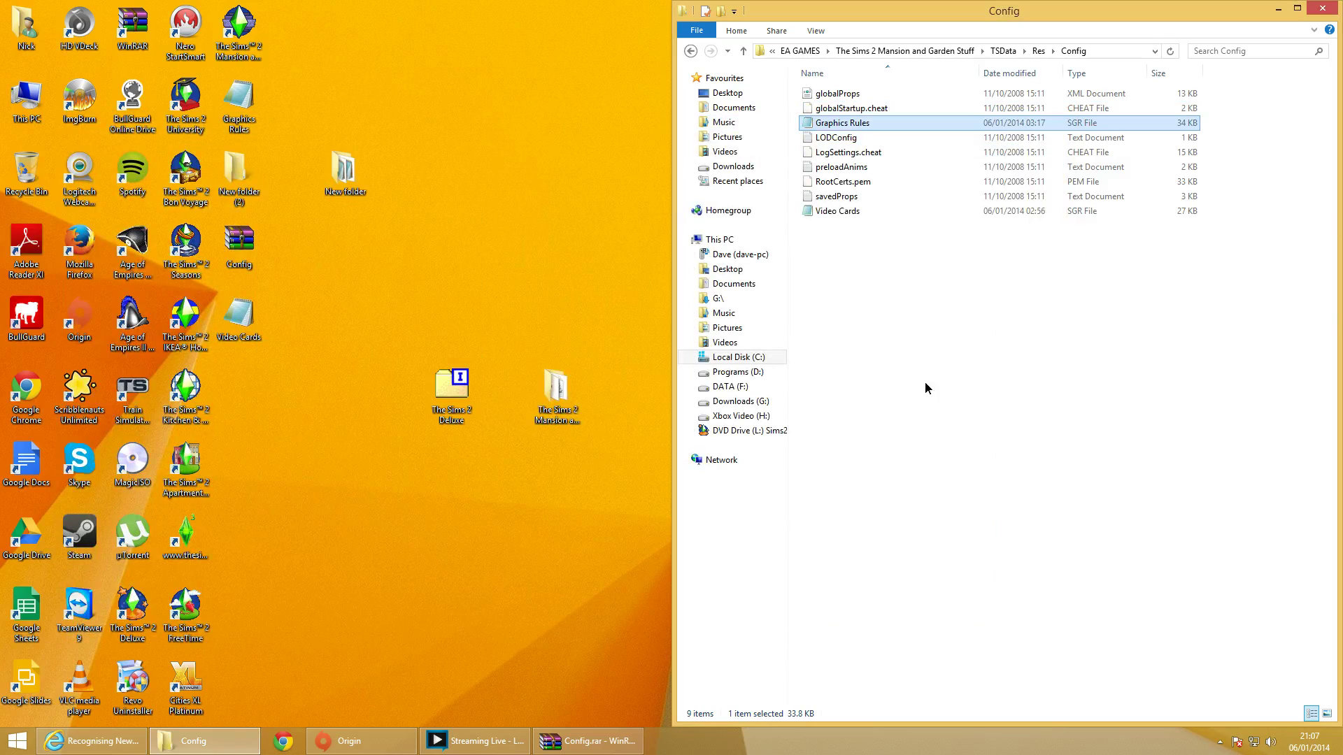
pyautogui.click(915, 371)
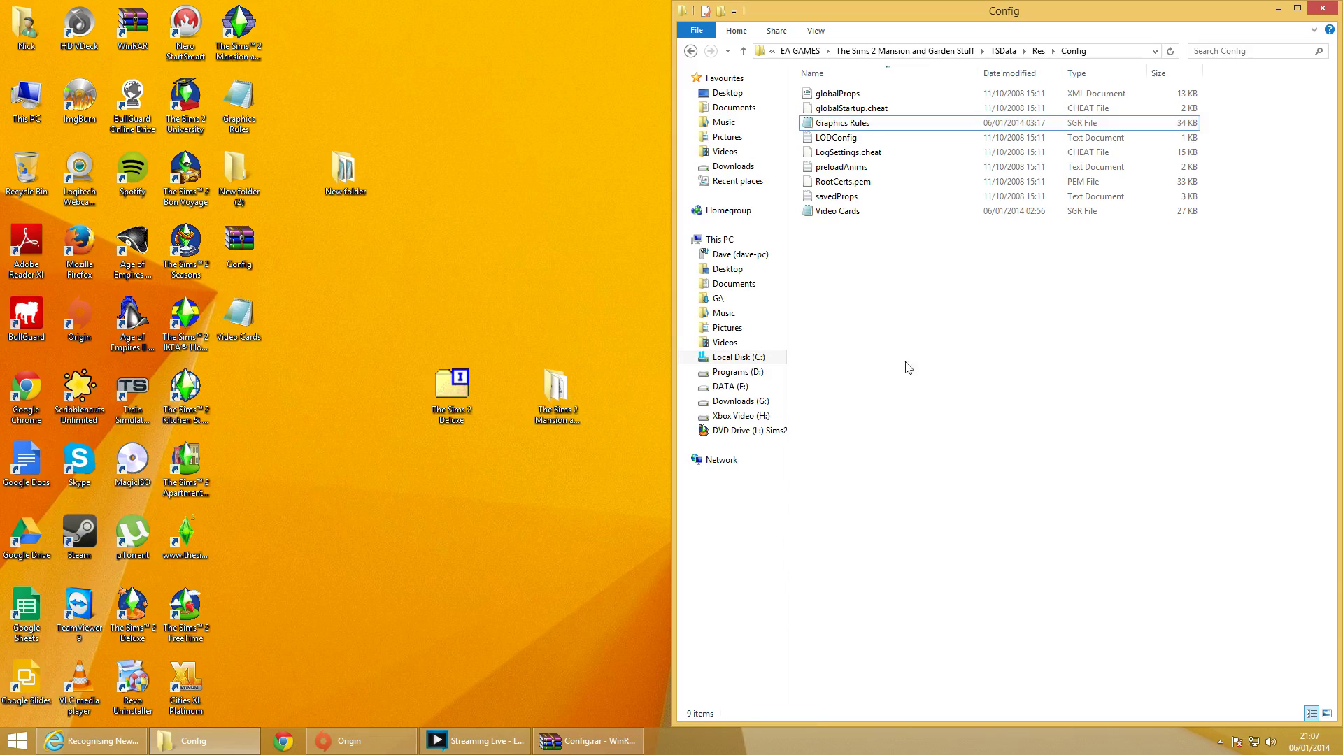
pyautogui.rightClick(254, 128)
pyautogui.click(333, 353)
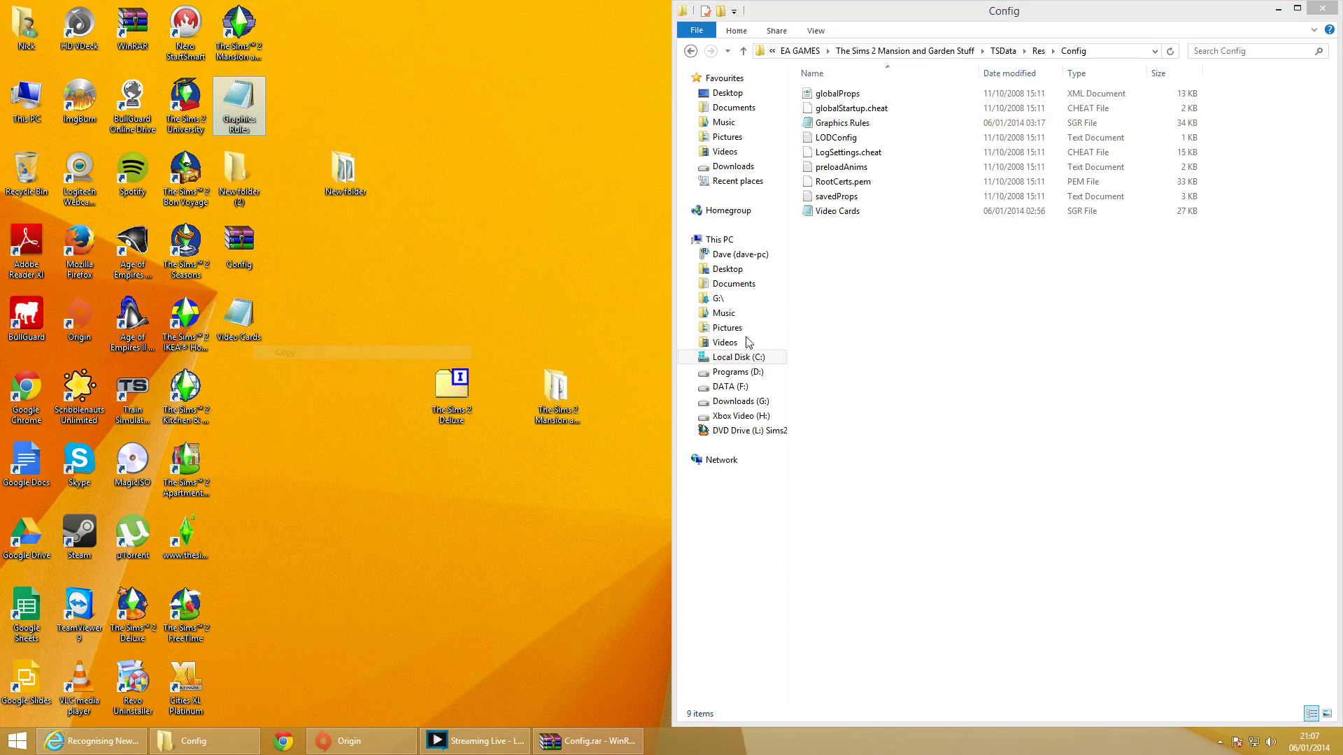
pyautogui.rightClick(874, 329)
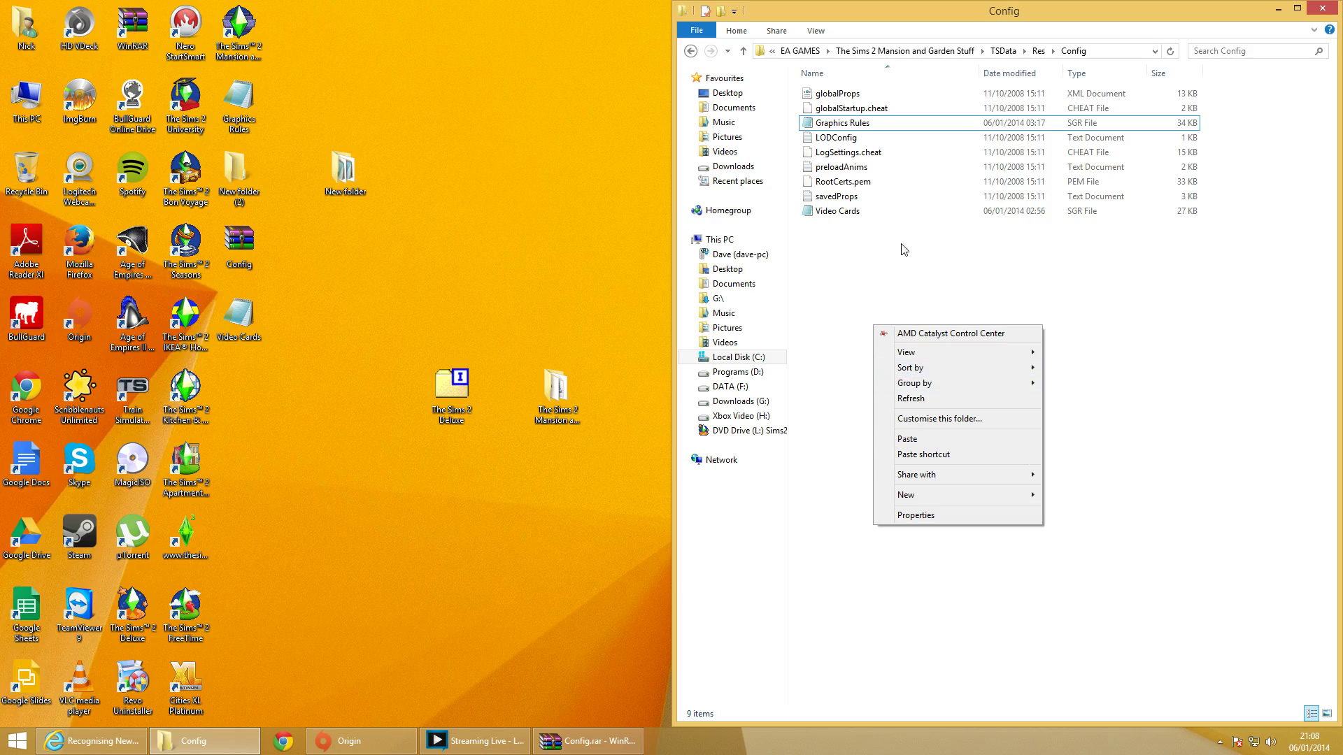
# Step: Dismiss the paste options without pasting and select Graphics Rules to confirm it is still 34 KB
pyautogui.click(941, 301)
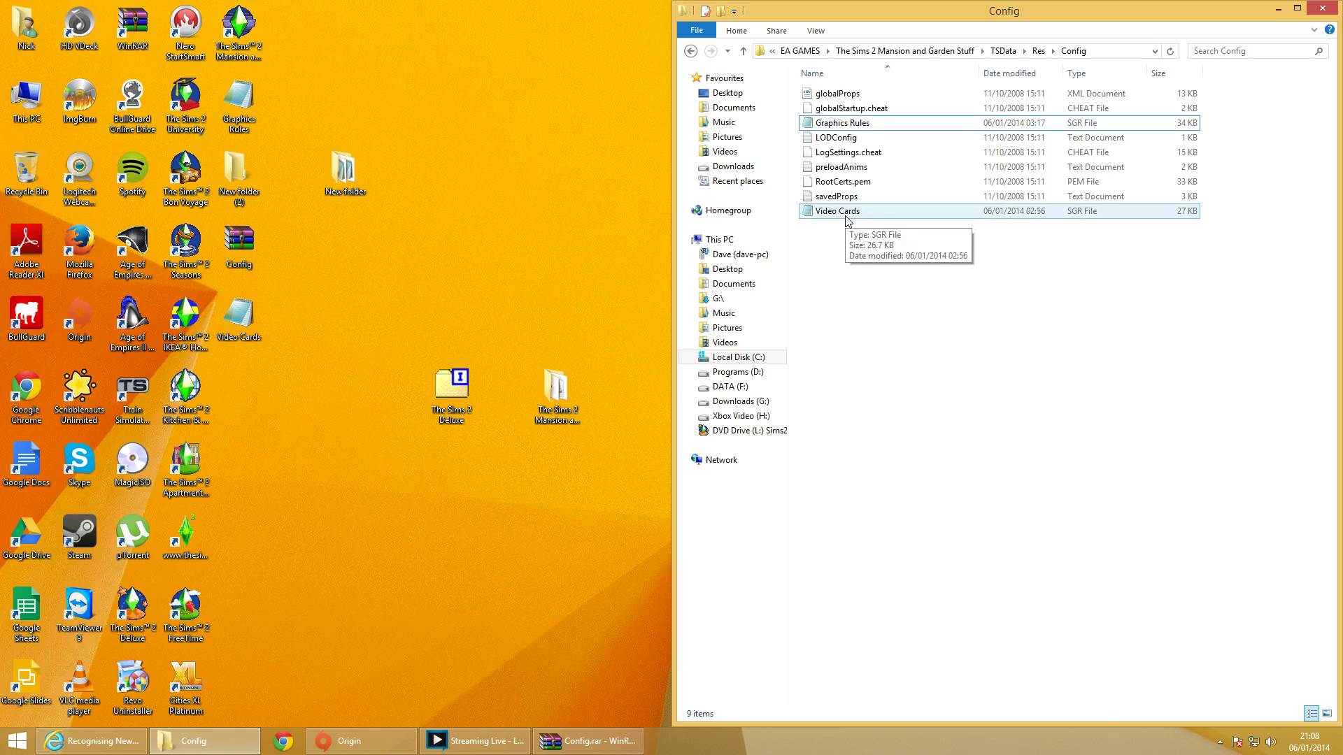
pyautogui.click(869, 125)
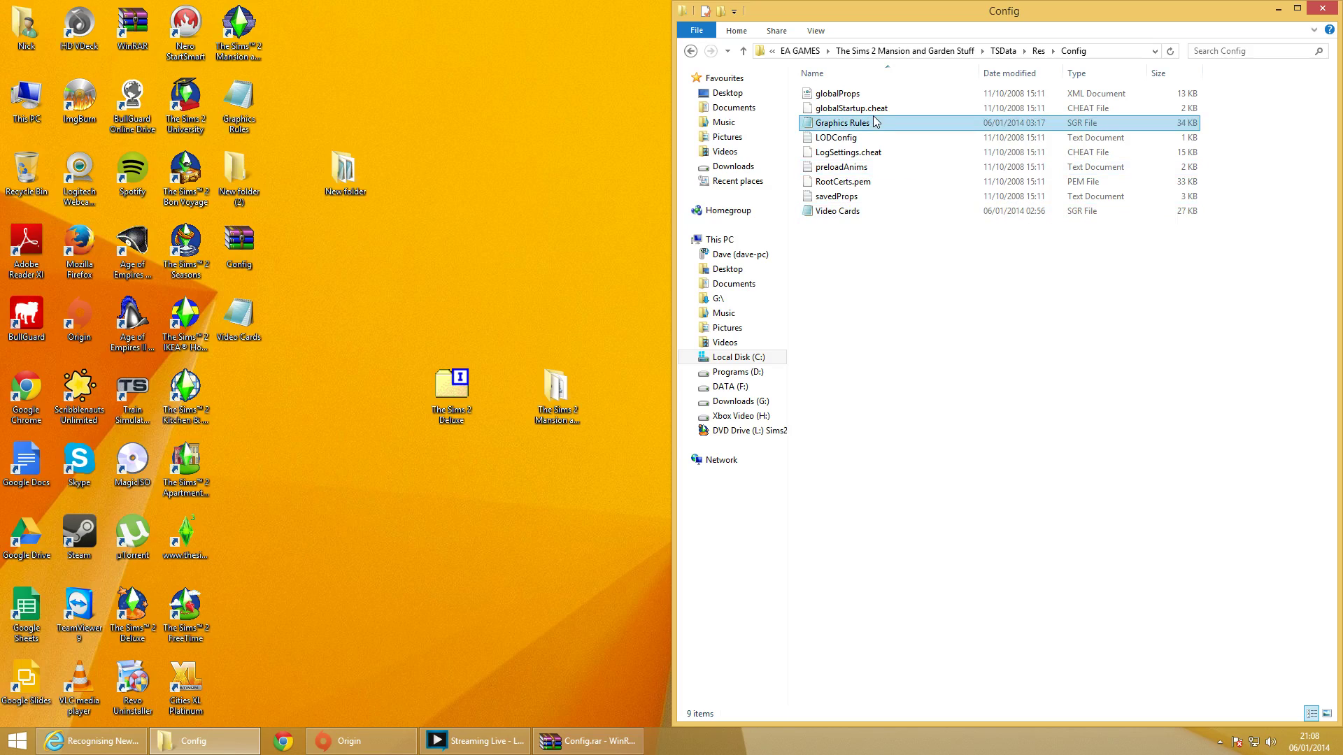